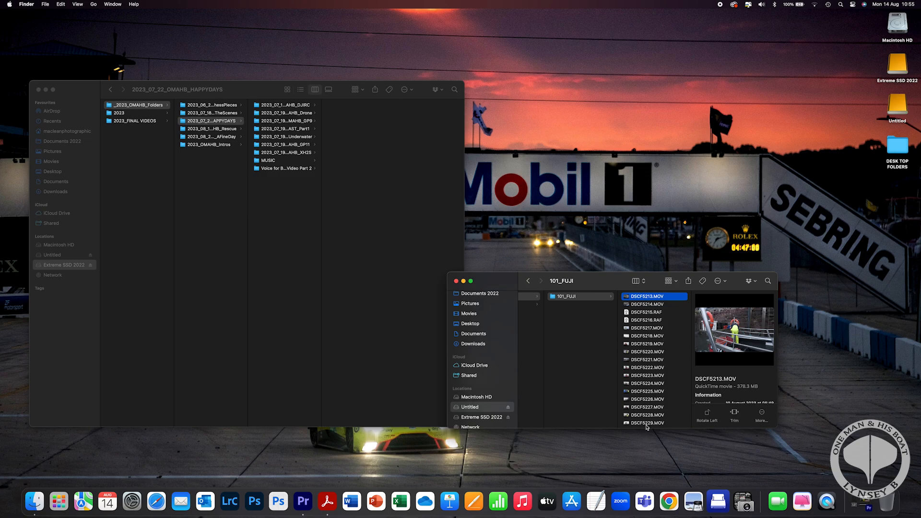
Step: Select DSCF5213.MOV through DSCF5229.MOV on the card and create a folder named 2023_08_14_OMAHB_XH2S_Download in _2023_OMAHB_Folders
shift+click(647, 423)
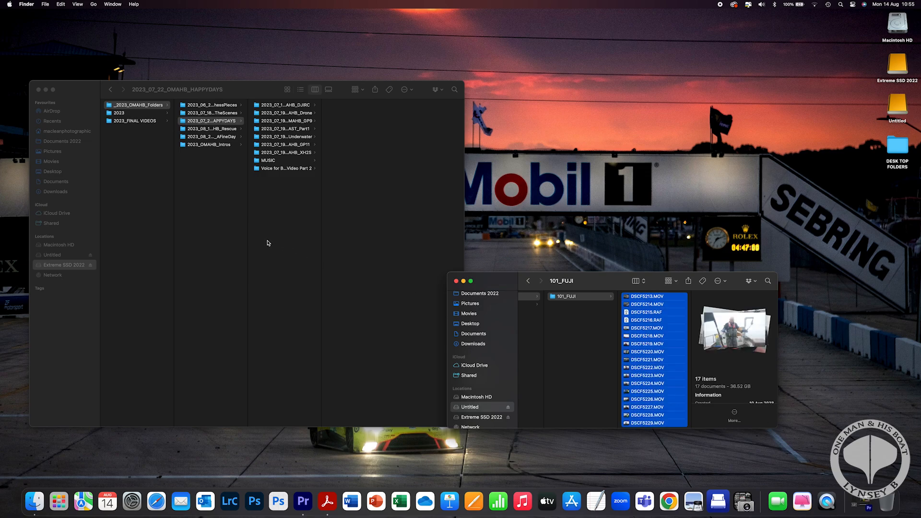
right_click(219, 208)
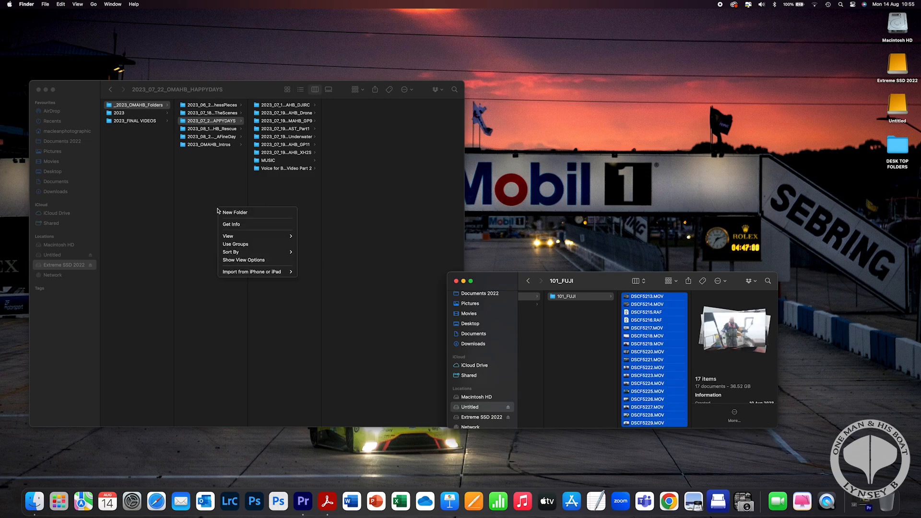
click(225, 213)
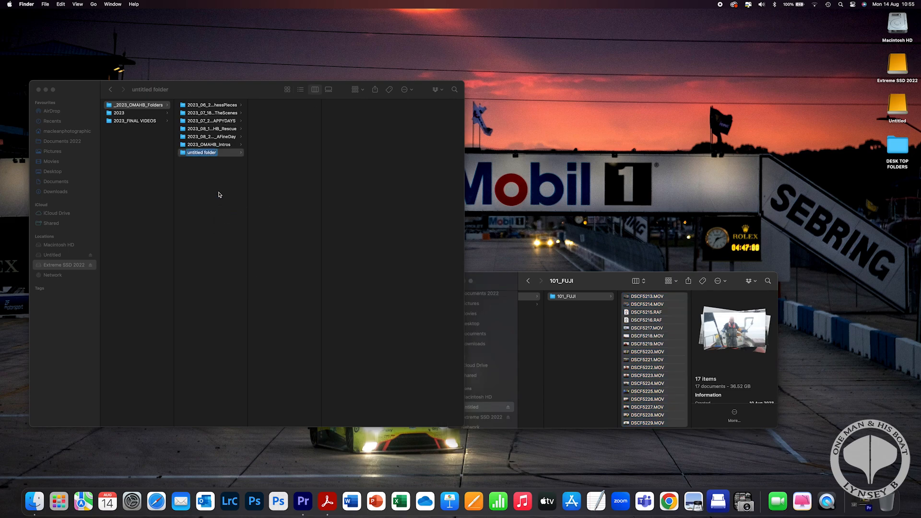
text(Download)
text(2023_0)
text(8_14)
text(_OMAH)
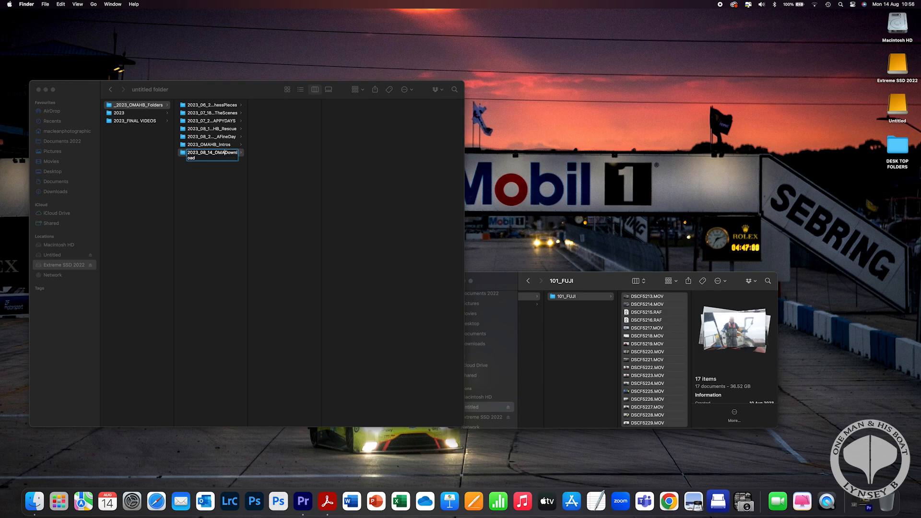
text(B_XH2S_)
click(183, 156)
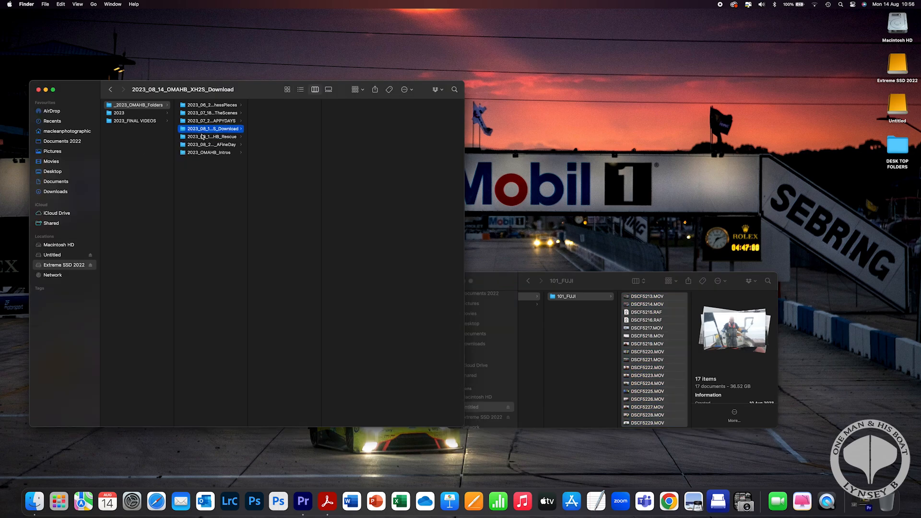
Step: Copy all files from the 101_FUJI folder into 2023_08_14_OMAHB_XH2S_Download and eject the Untitled card, minimising its window
click(646, 342)
key(super+a)
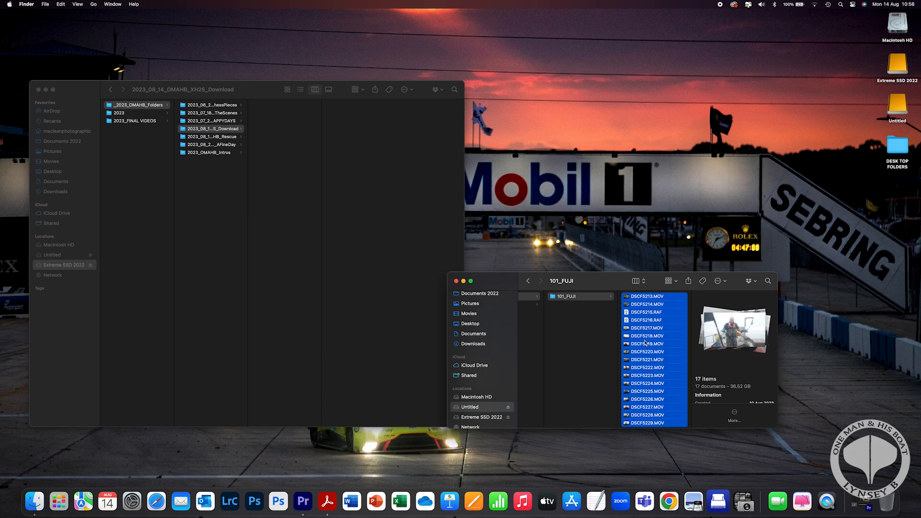
drag(646, 342, 283, 179)
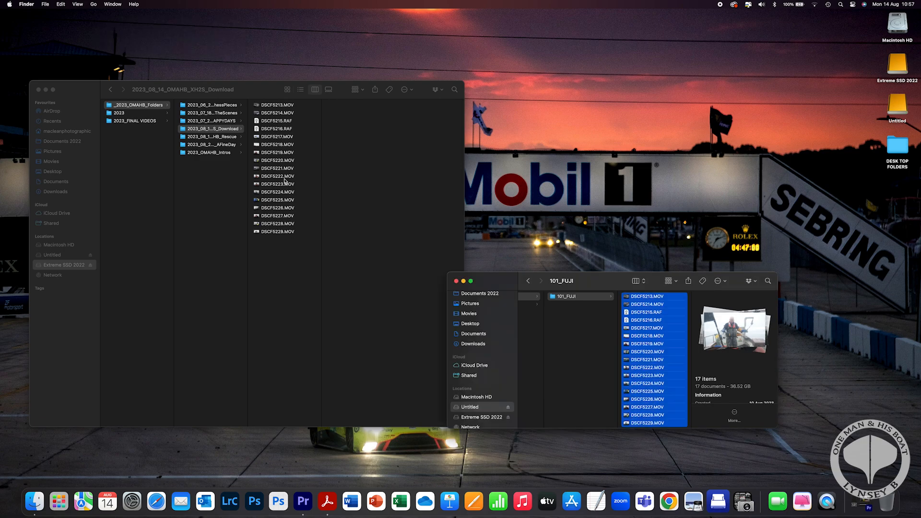
click(508, 407)
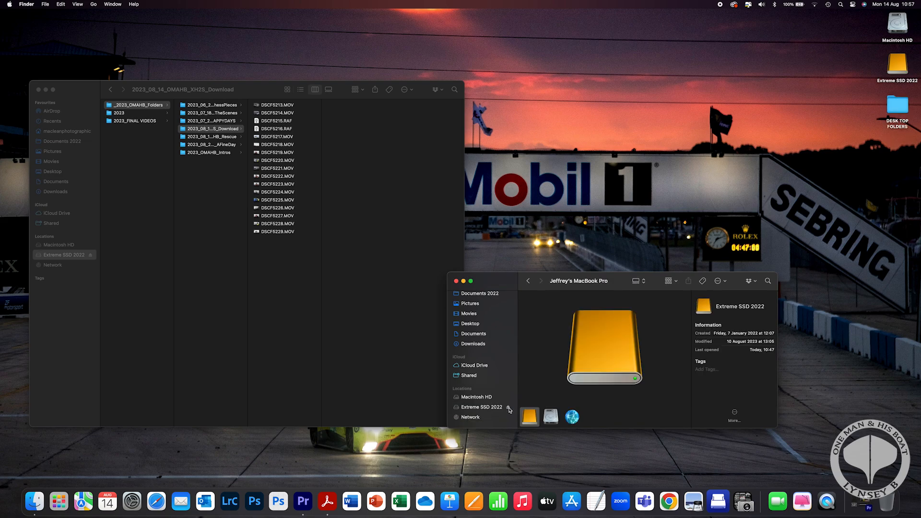
click(463, 281)
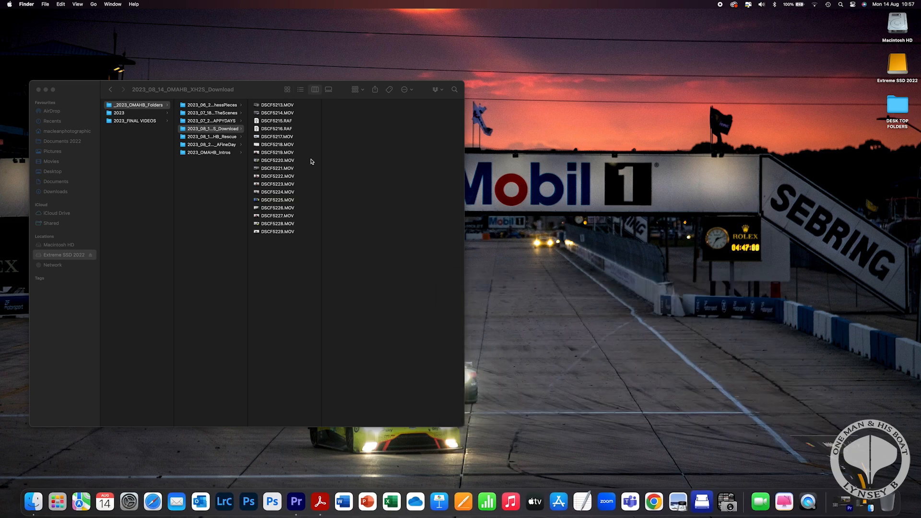
Step: Widen the column listing the subfolders of 2023_07_22_OMAHB_HAPPYDAYS and open that folder's info to check its size
click(224, 122)
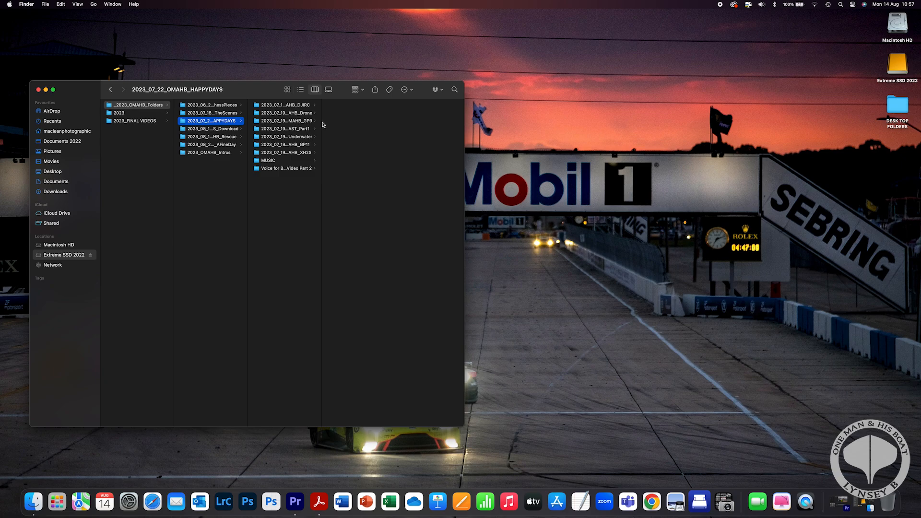
drag(321, 124, 387, 123)
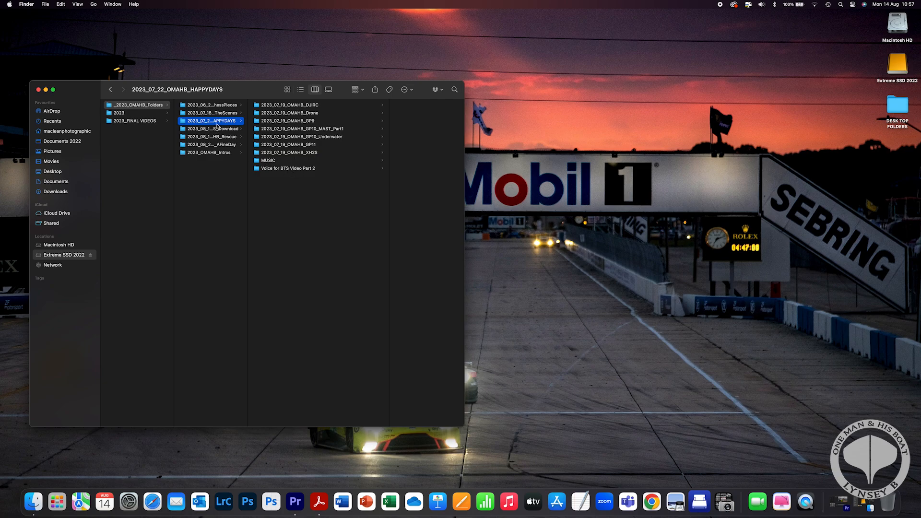
right_click(182, 123)
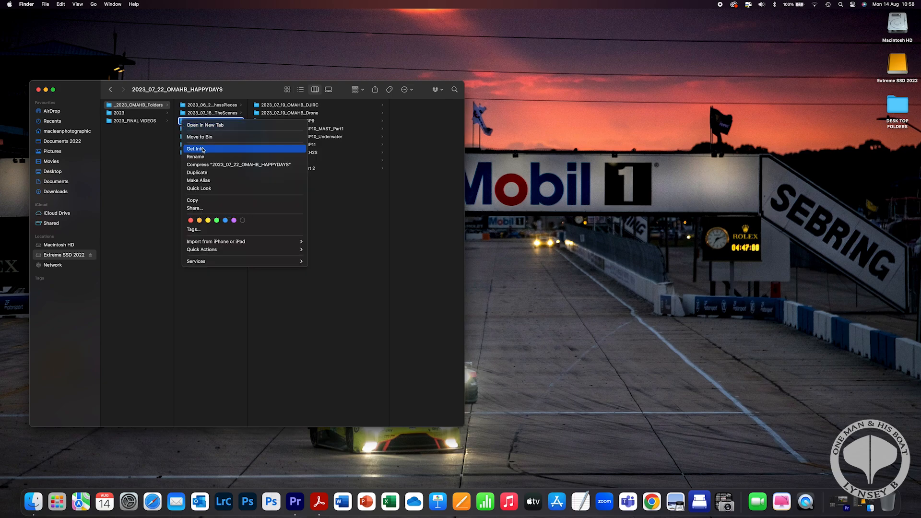
click(199, 148)
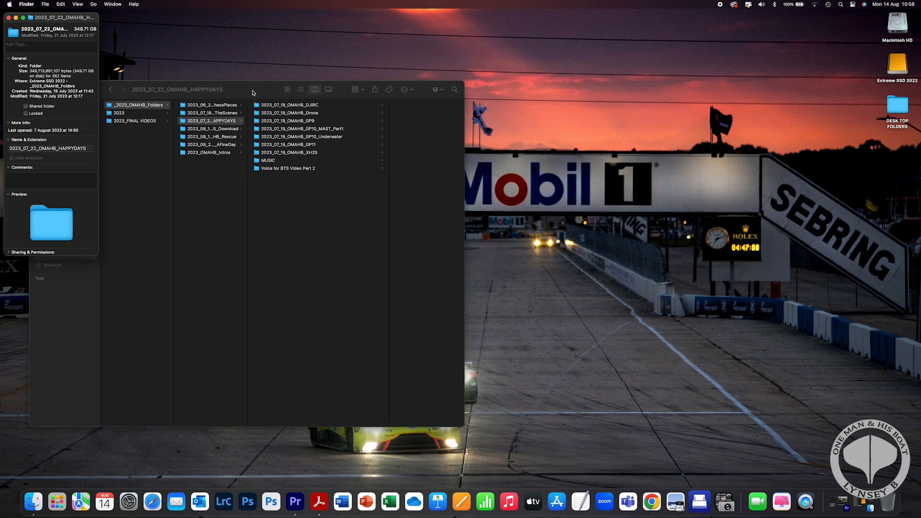
Step: Move the folder window clear of the info window and place a new Finder window beside it
drag(256, 94, 342, 53)
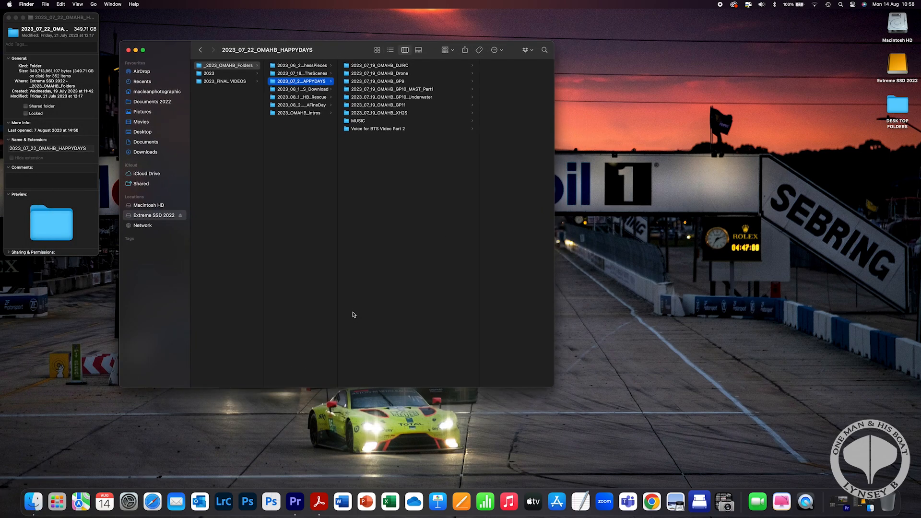
click(46, 4)
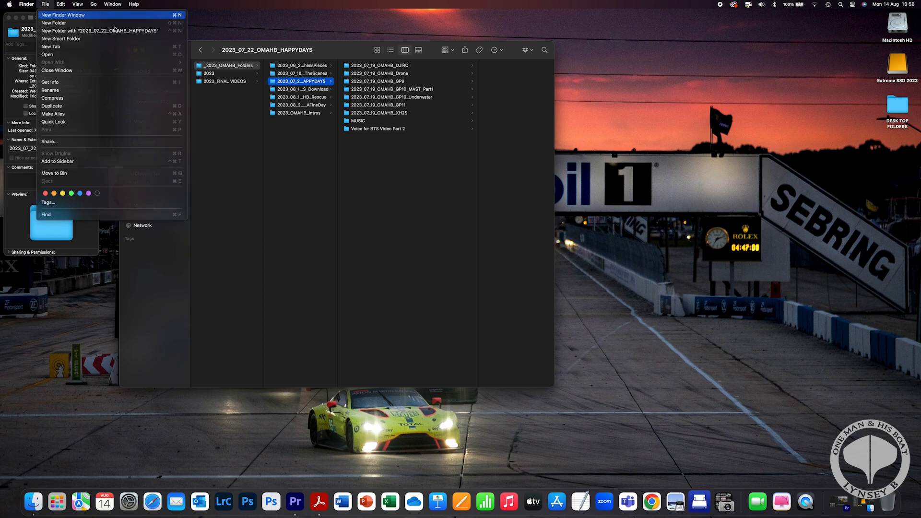
click(50, 15)
drag(583, 282, 676, 137)
Step: Open the _2023_OMAHB_Videos folder inside 2023_Video on 2023 Disk A 6TB and widen its column
scroll(575, 264, down, 3)
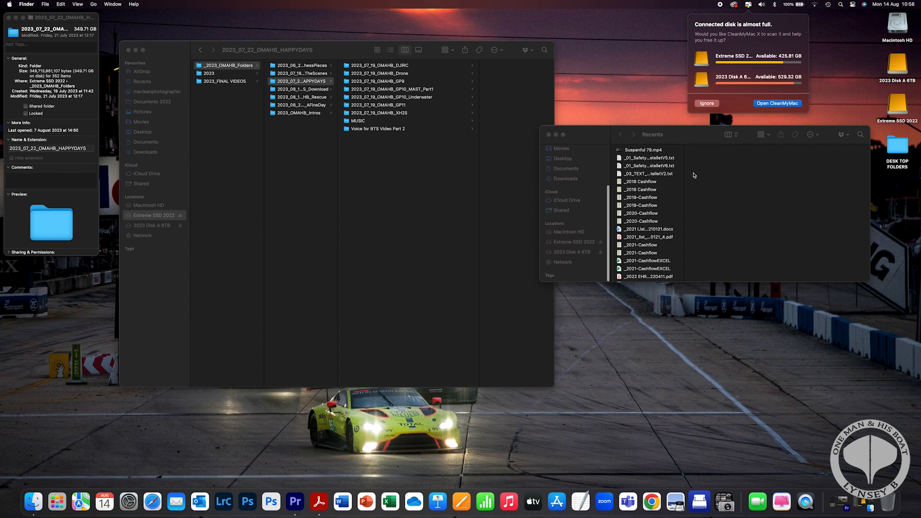
click(570, 252)
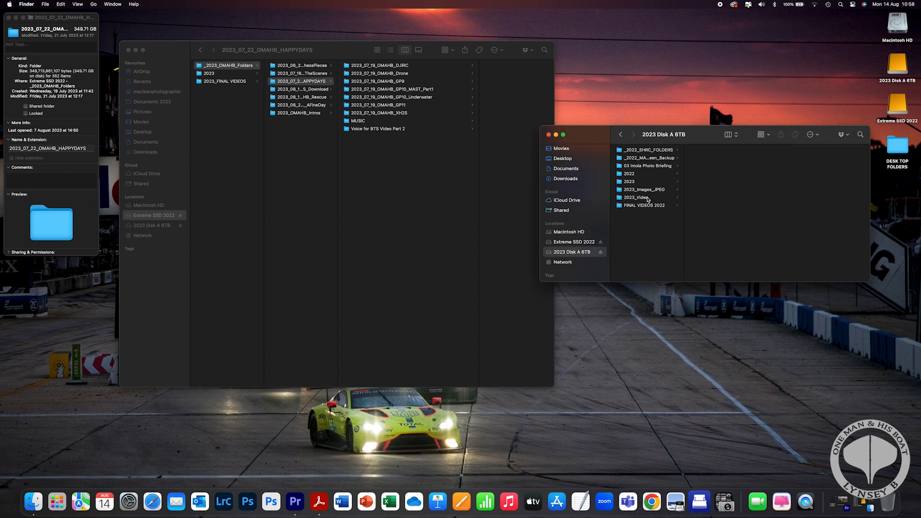
click(648, 198)
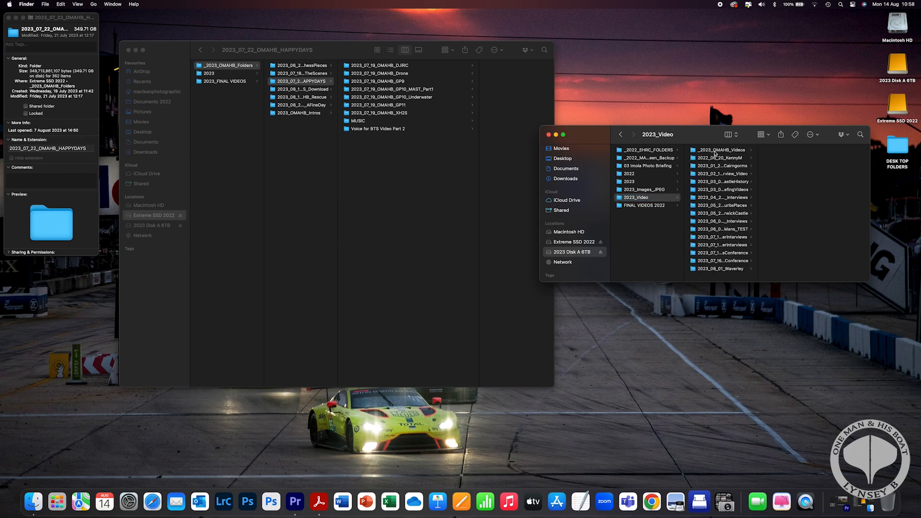
click(714, 150)
drag(838, 189, 864, 185)
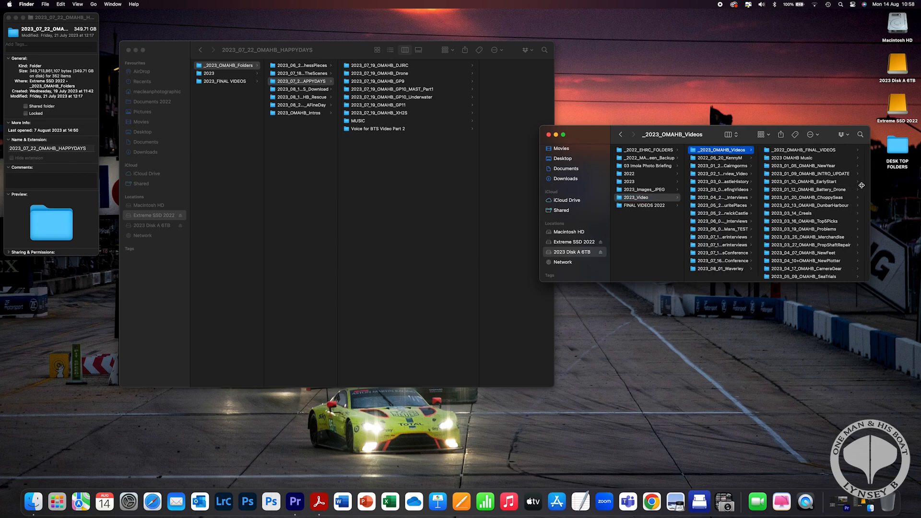
Step: Show _2023_OMAHB_Videos as a list, look through its dated project folders, and minimise the window
click(737, 136)
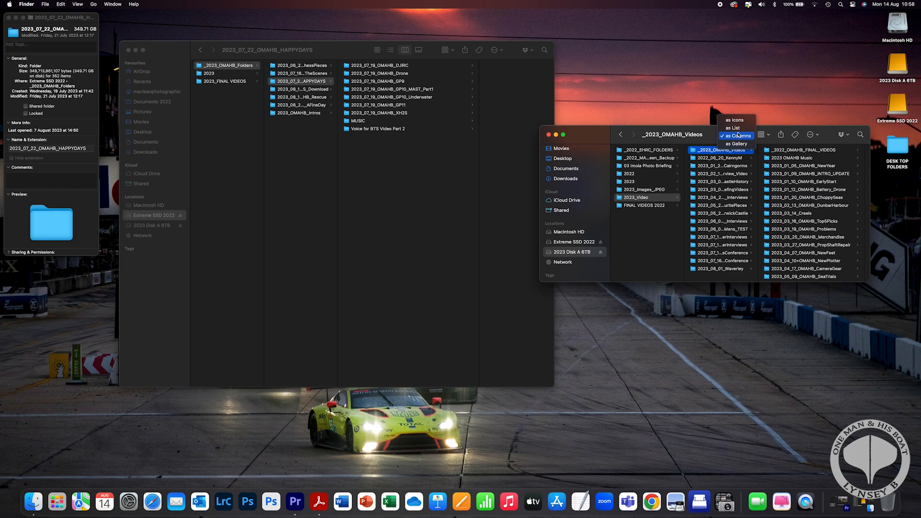
click(733, 128)
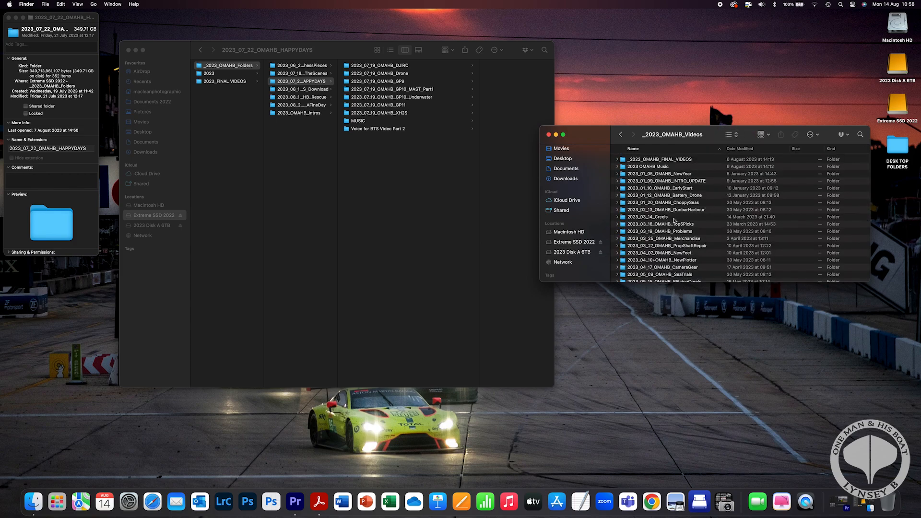
scroll(675, 219, down, 10)
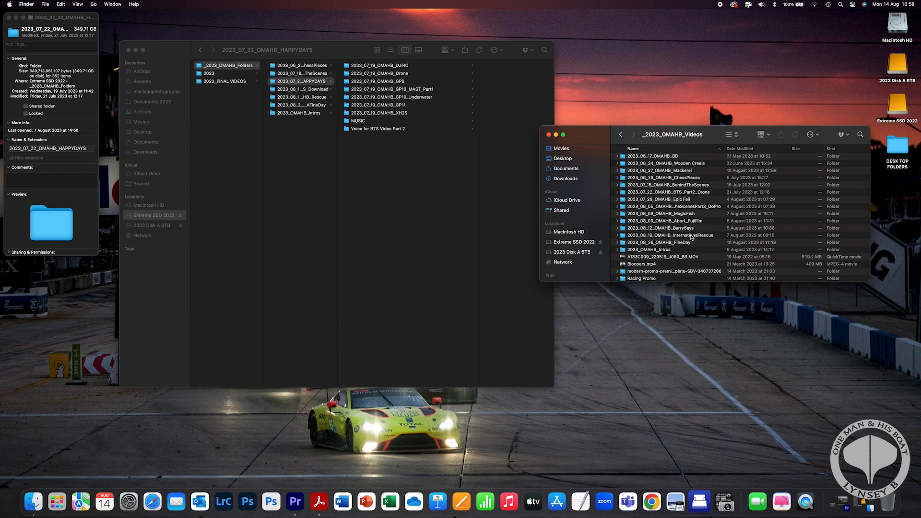
scroll(690, 235, up, 3)
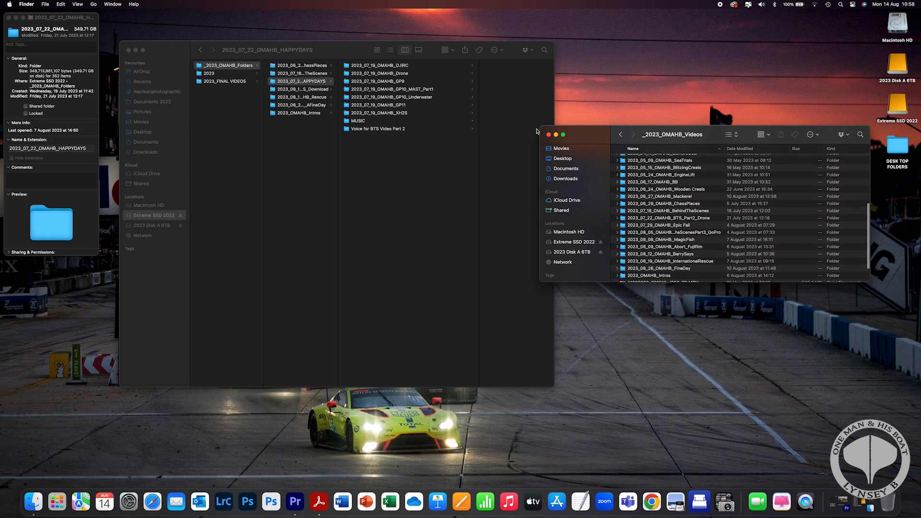
click(555, 134)
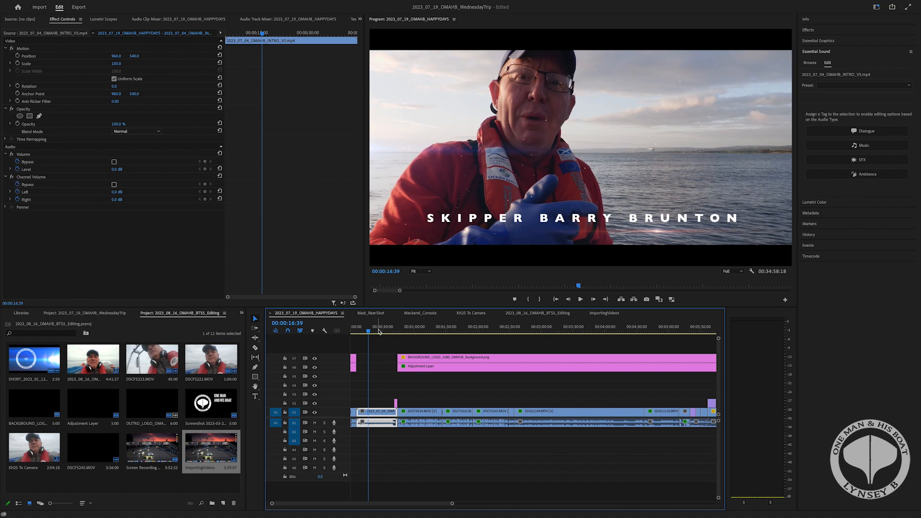
Step: In Premiere Pro, scrub the 2023_07_19_OMAHB_HAPPYDAYS sequence from the intro titles to the DSCF5034.MOV clip
drag(379, 331, 384, 331)
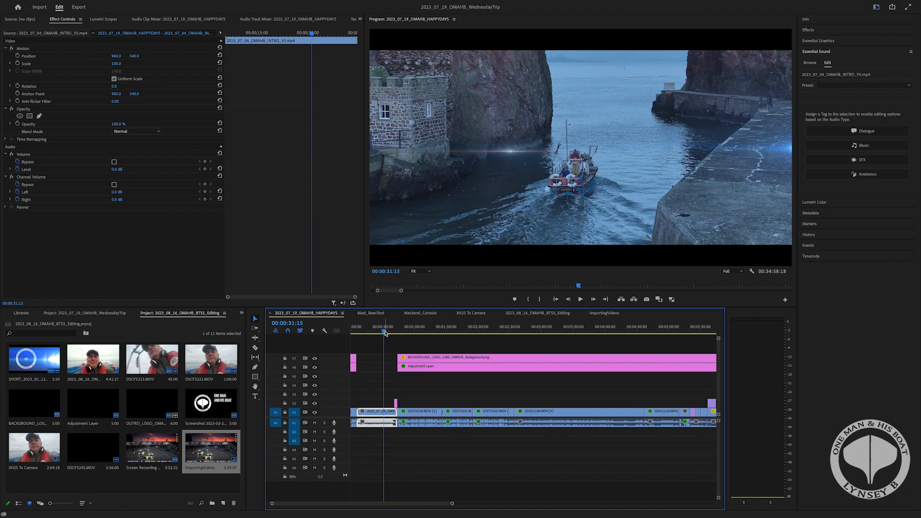
mouse_move(384, 334)
mouse_down()
mouse_move(347, 335)
mouse_move(392, 336)
mouse_up()
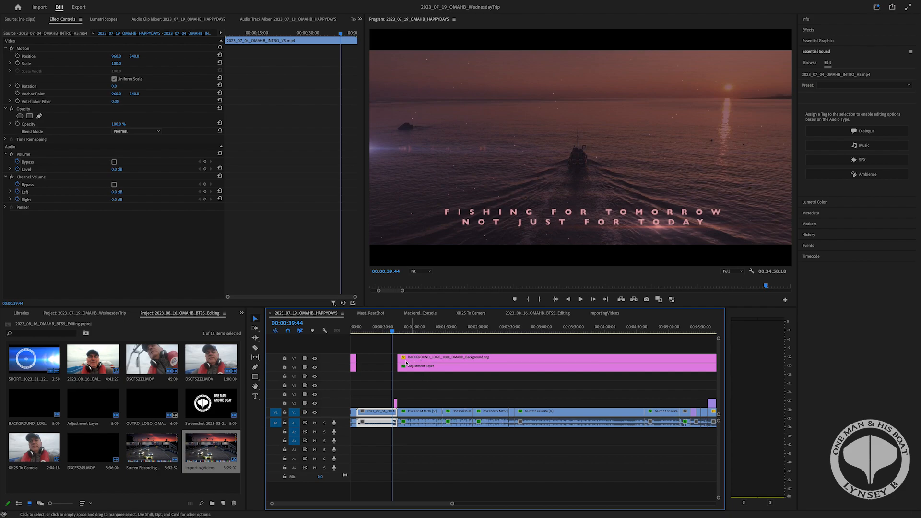
drag(401, 331, 409, 331)
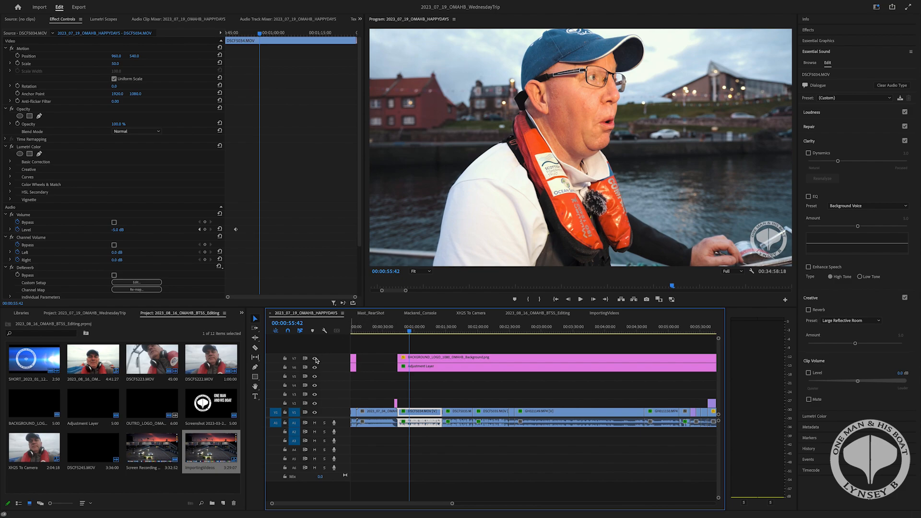
Step: Toggle the output of the V7 logo and V6 adjustment layer tracks to compare the picture, and scrub to 00:04:28:19
click(315, 358)
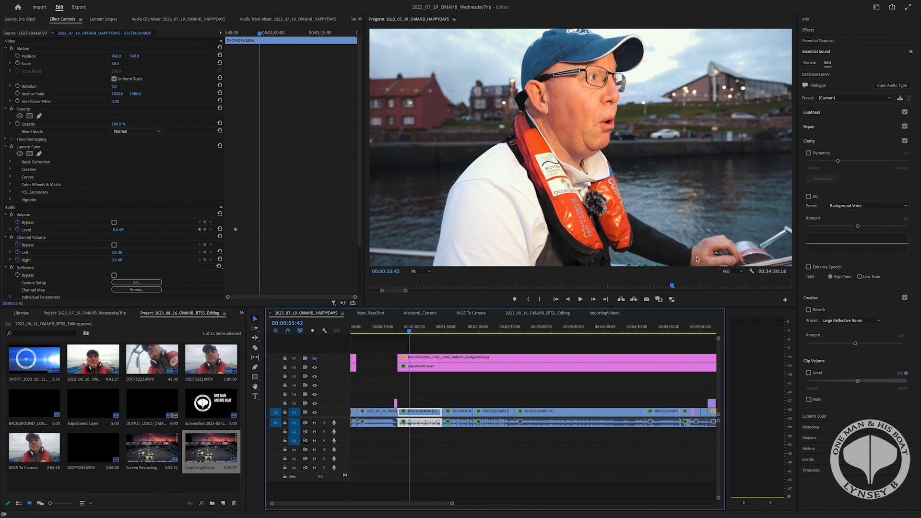
click(315, 358)
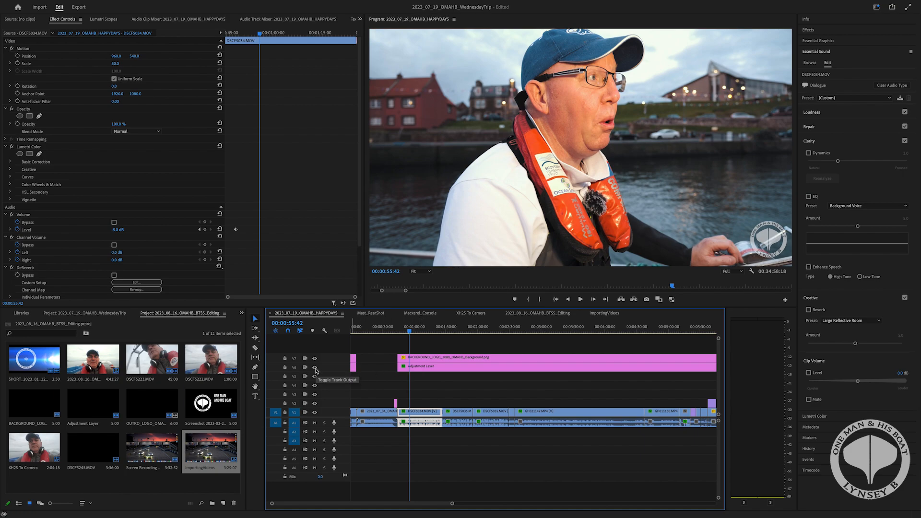
click(315, 367)
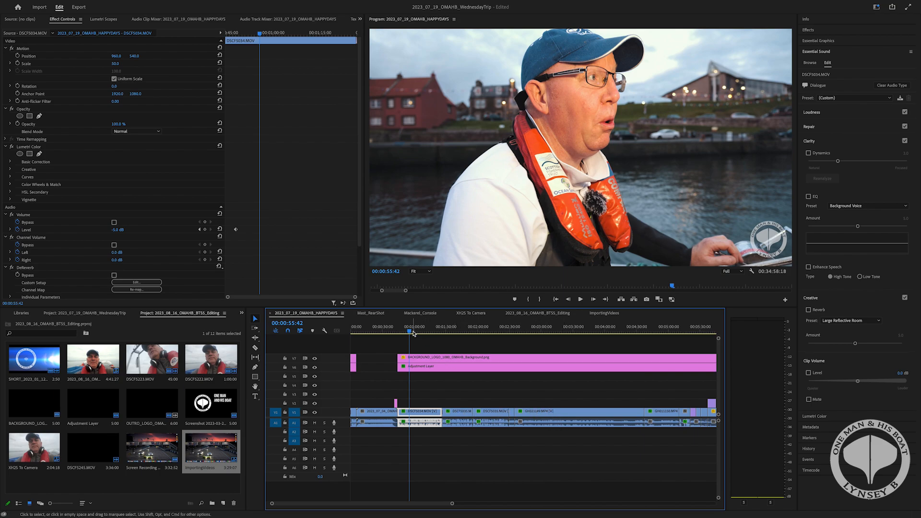
drag(408, 332, 634, 340)
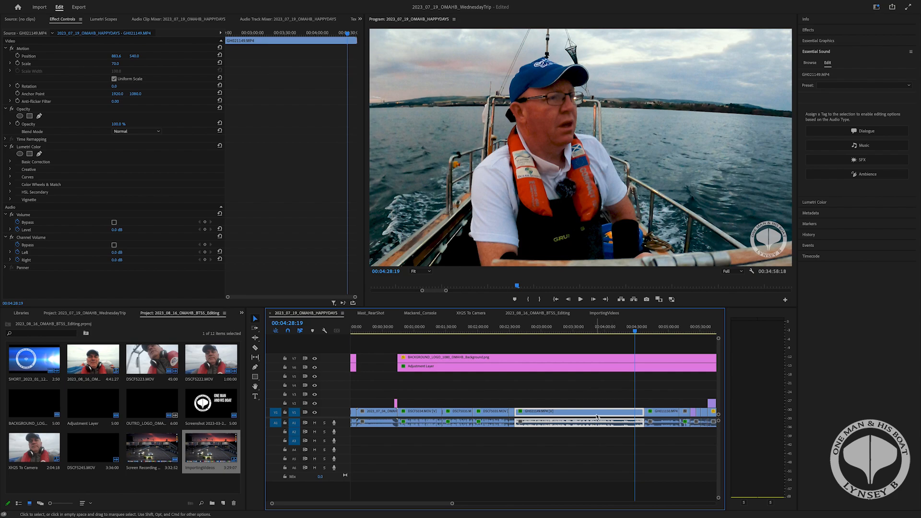
Step: Browse the media to import to 2023_07_22_OMAHB_HAPPYDAYS in _2023_OMAHB_Folders and show its contents as a list
click(42, 9)
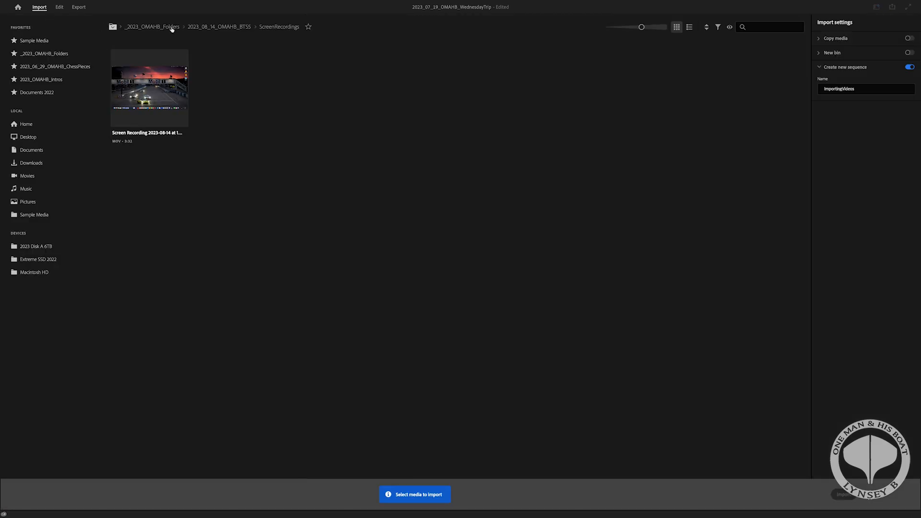
click(174, 26)
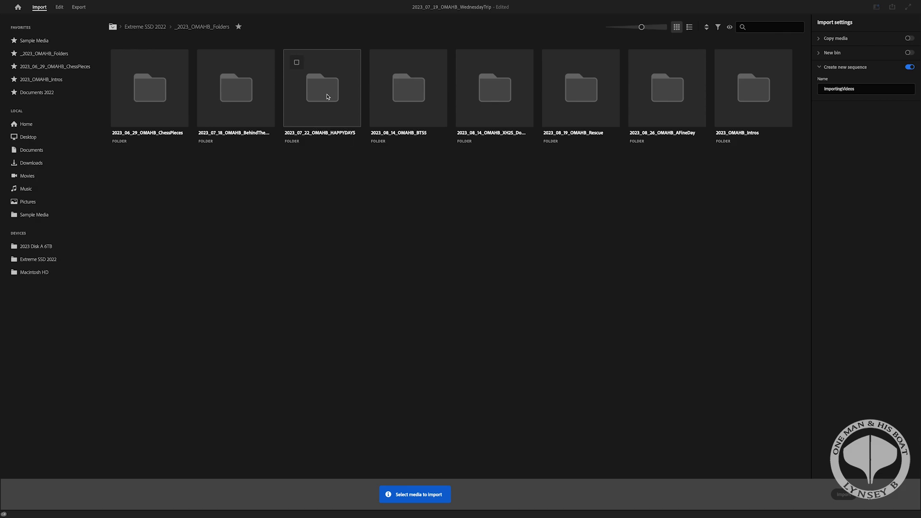
double_click(331, 98)
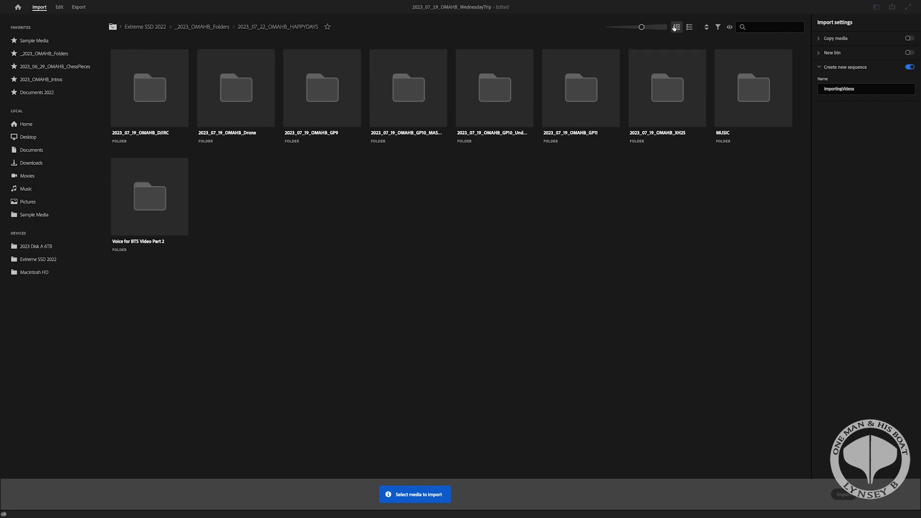
click(690, 27)
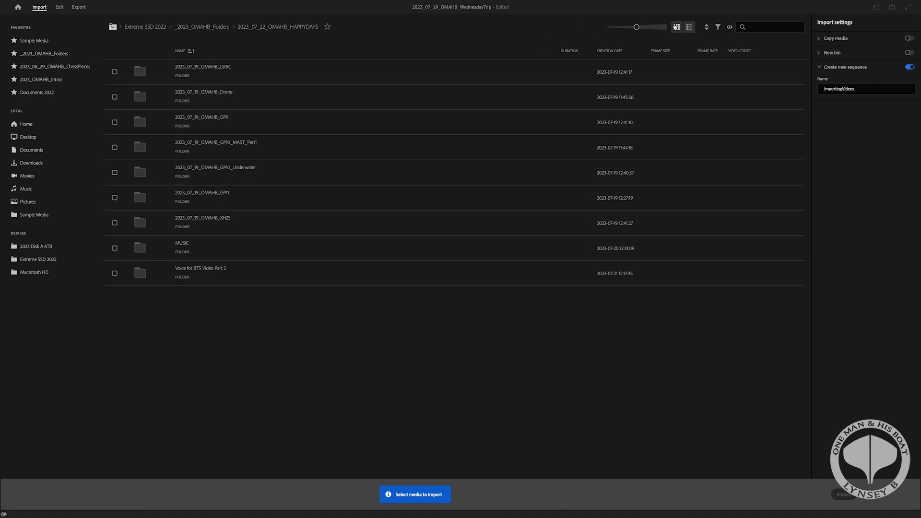
Step: Show the HAPPYDAYS folders as thumbnails, look through 2023_07_19_OMAHB_GP9, and go to the clips in 2023_07_19_OMAHB_XH2S
click(676, 26)
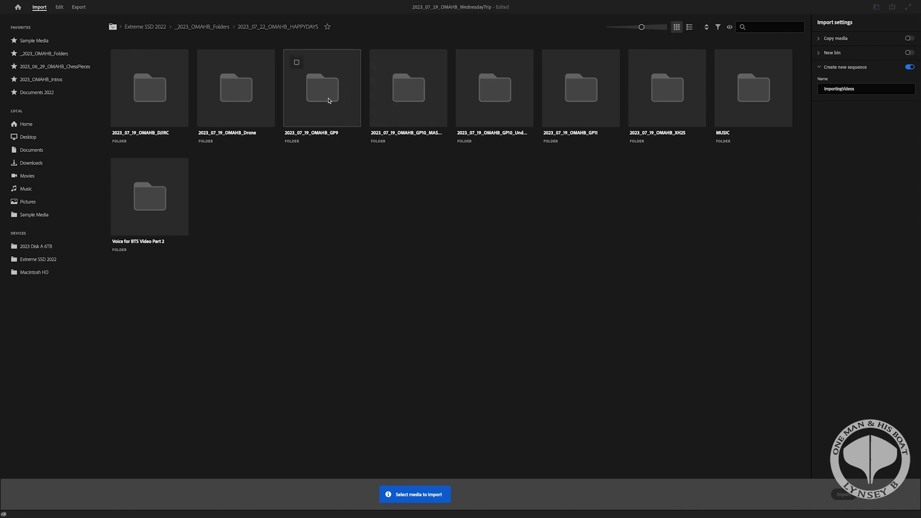
double_click(328, 98)
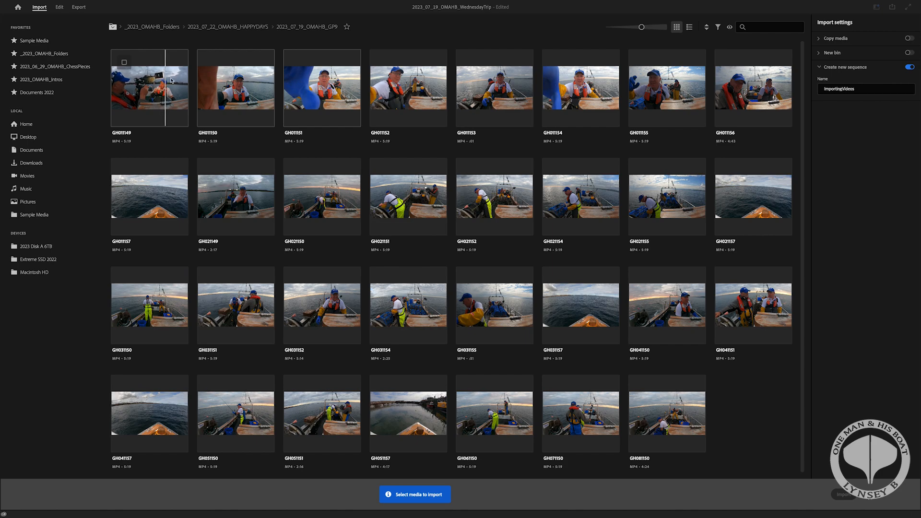
click(234, 27)
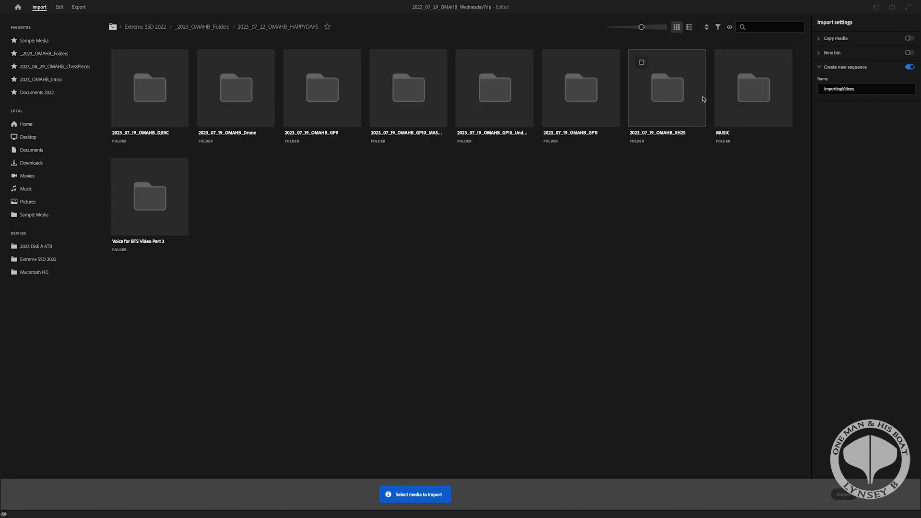
double_click(671, 91)
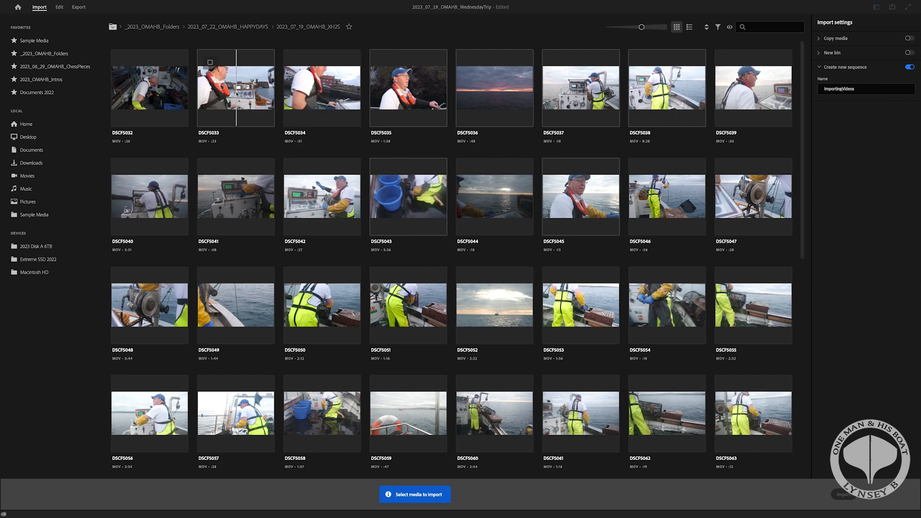
Step: Name the new sequence for the import XH2S To Camera
click(858, 89)
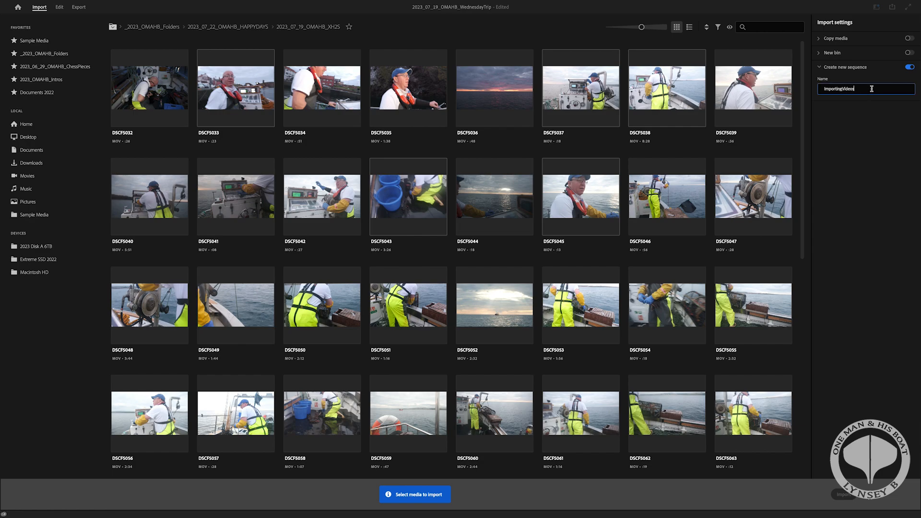
drag(859, 90, 818, 91)
text(X)
text(H2S CO)
key(BackSpace)
key(BackSpace)
key(BackSpace)
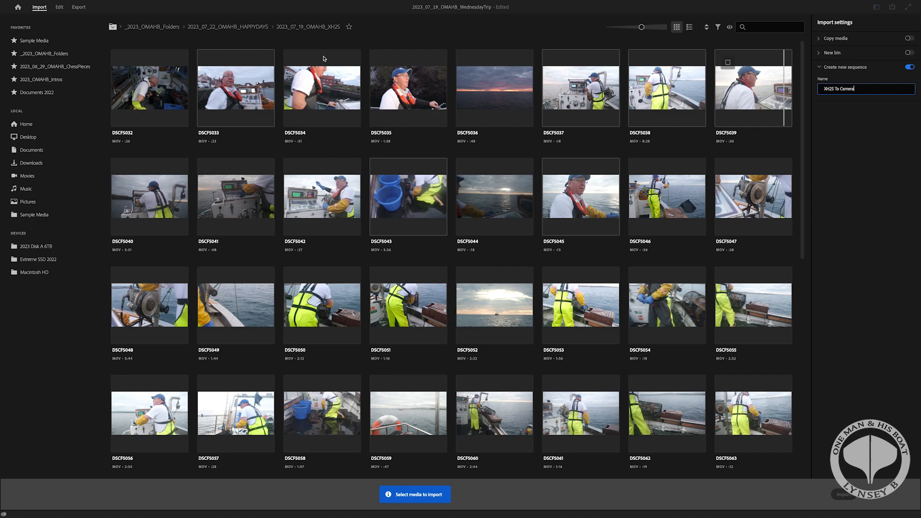
Step: Select the clips DSCF5033, DSCF5034, DSCF5035 and DSCF5039 and import them into the new sequence
click(250, 91)
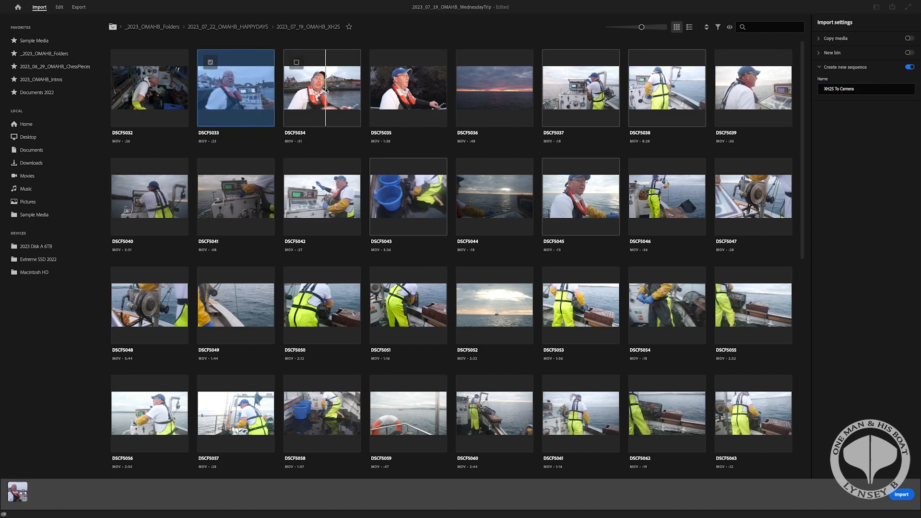
click(322, 91)
click(423, 95)
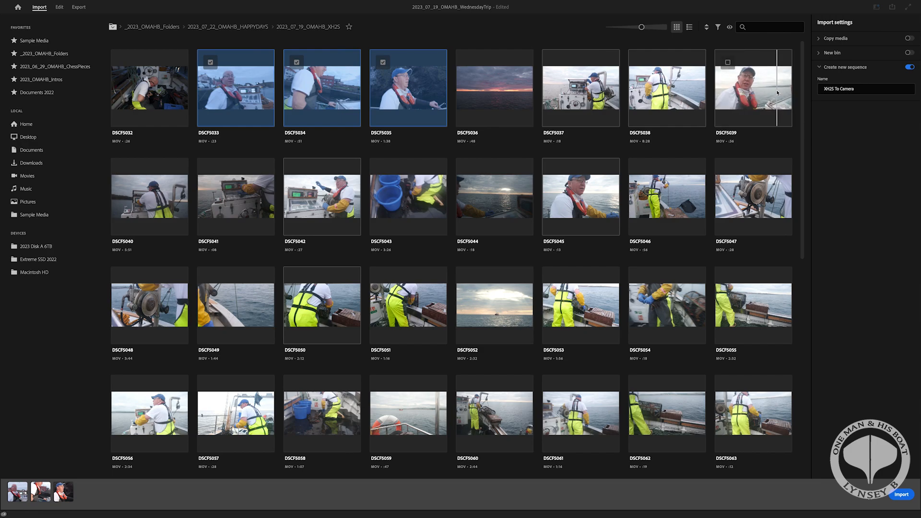
click(770, 93)
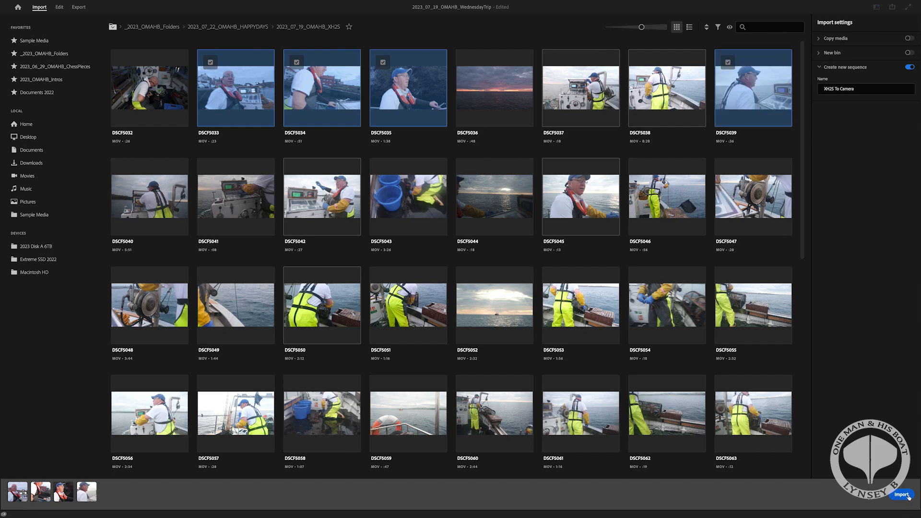
click(902, 495)
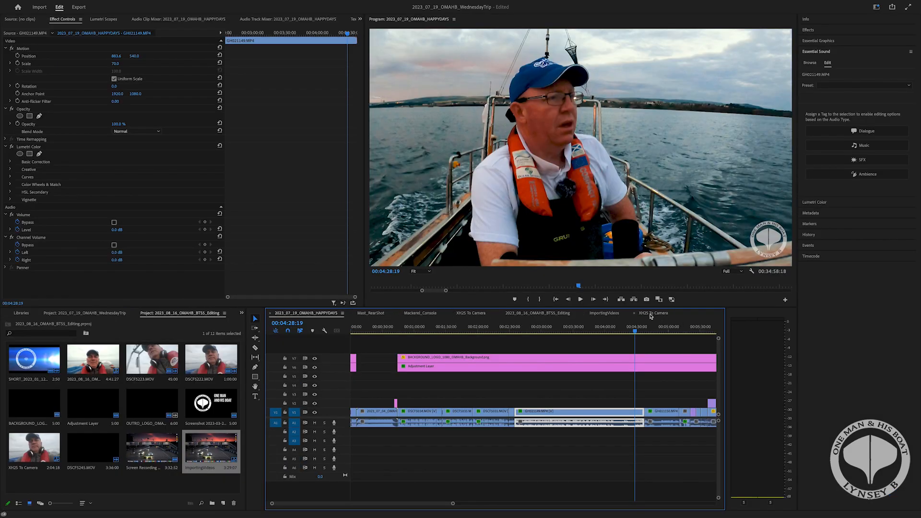
Step: Compare the new XH2S To Camera sequence with 2023_07_19_OMAHB_HAPPYDAYS, and scrub XH2S To Camera to 00:00:14:13
click(652, 313)
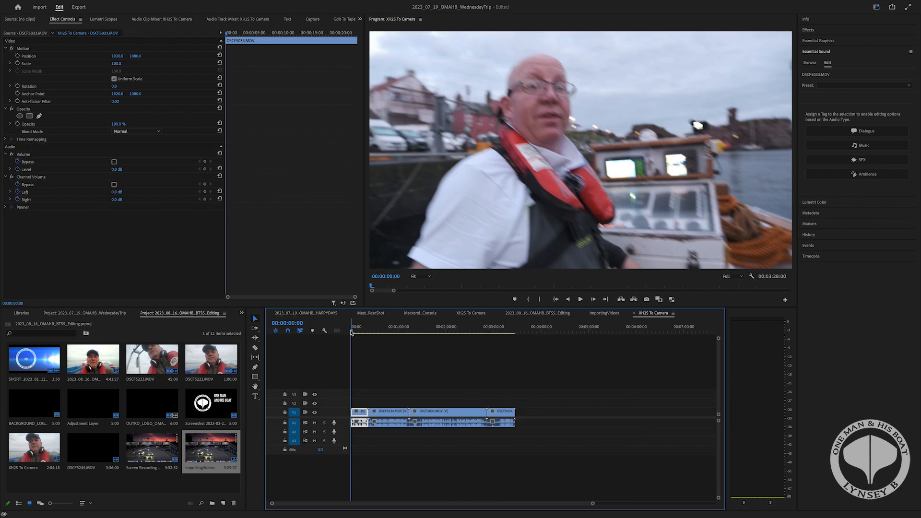
drag(351, 331, 360, 332)
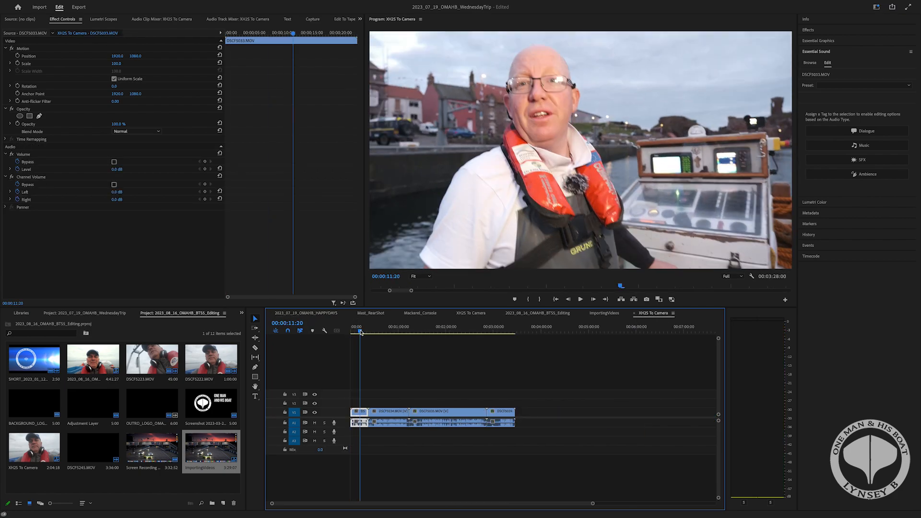
click(322, 313)
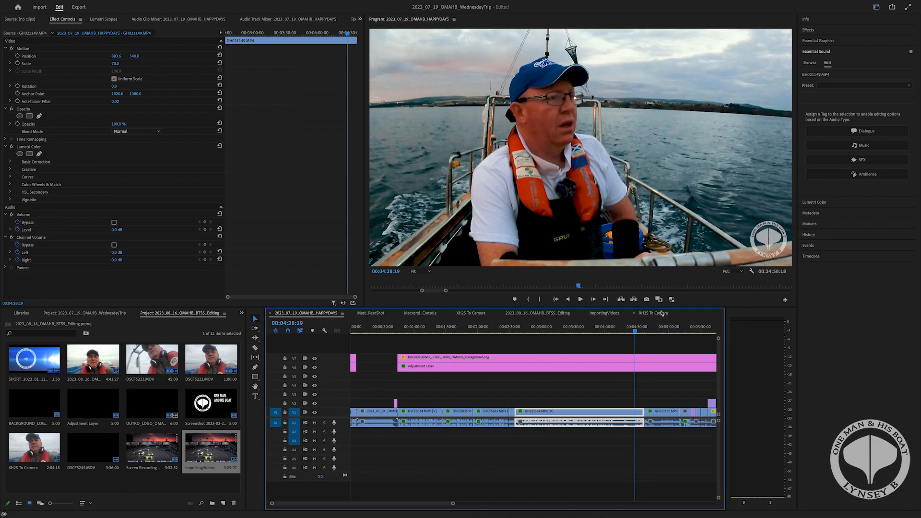
click(655, 313)
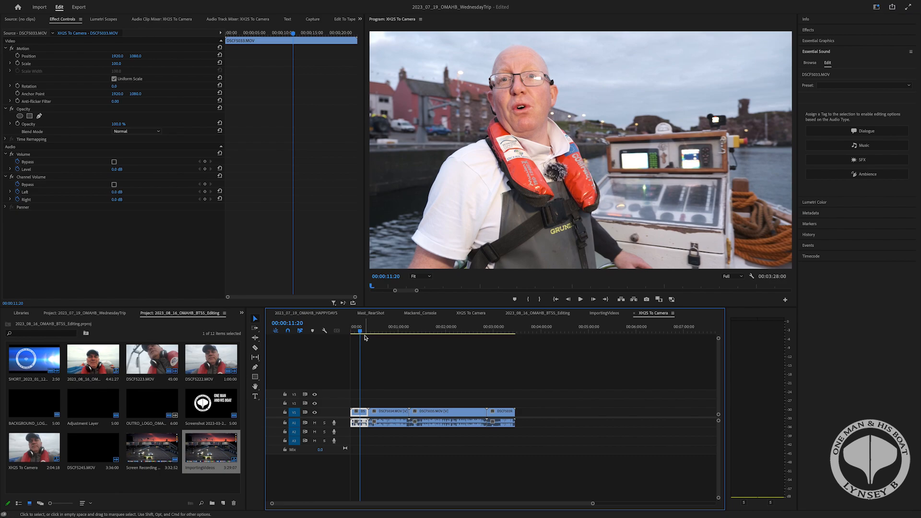
click(361, 331)
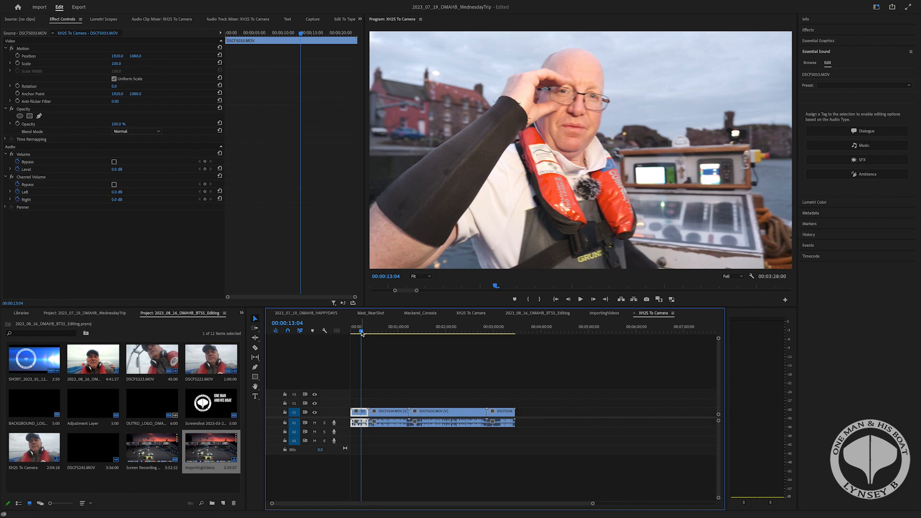
mouse_move(361, 332)
mouse_down()
mouse_move(349, 336)
mouse_move(362, 332)
mouse_up()
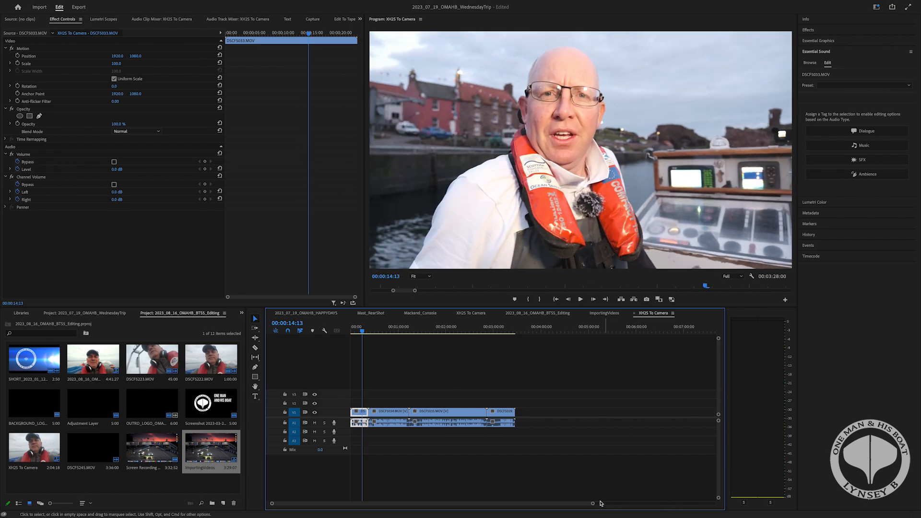
Step: Split the DSCF5033.MOV clip at 00:00:14:13 and again about five seconds further on
drag(594, 501, 481, 476)
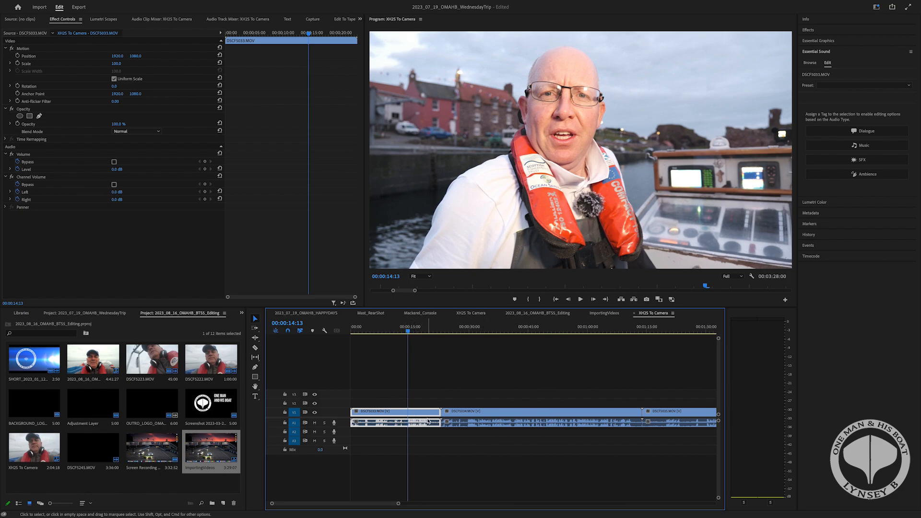
click(255, 347)
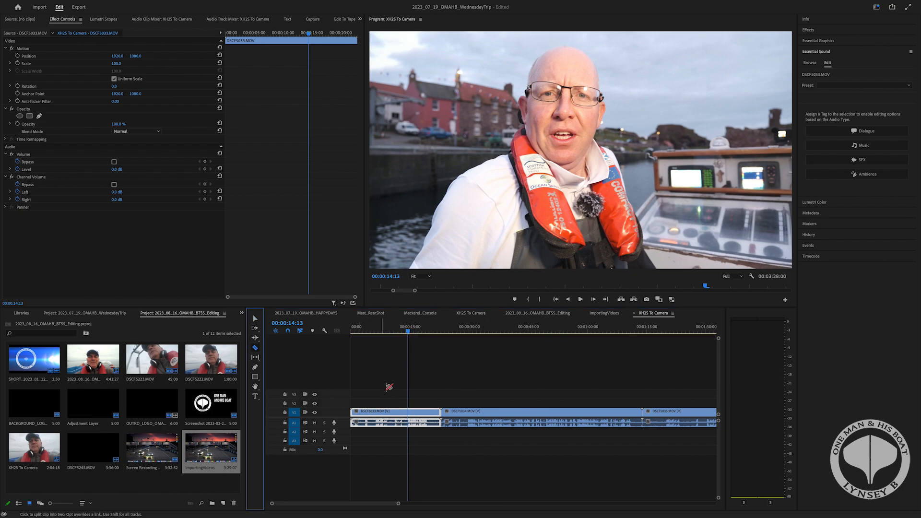
click(407, 413)
click(428, 413)
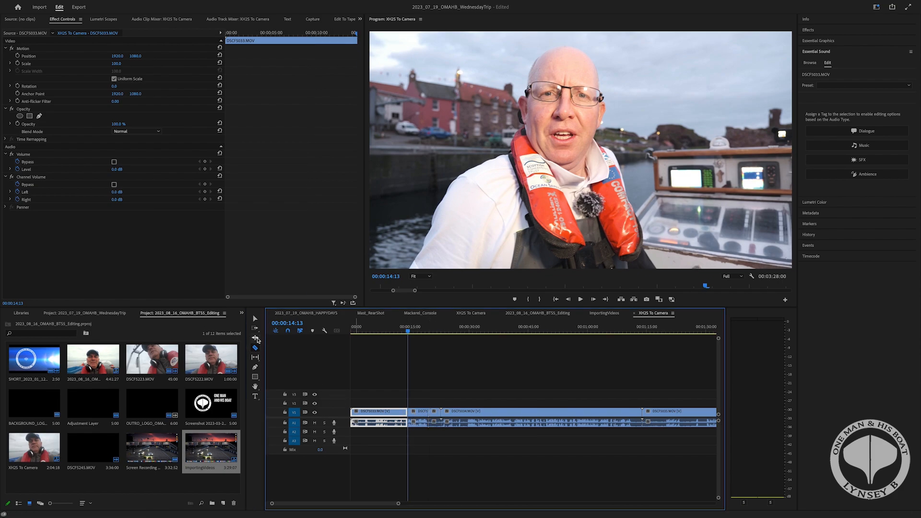
click(255, 319)
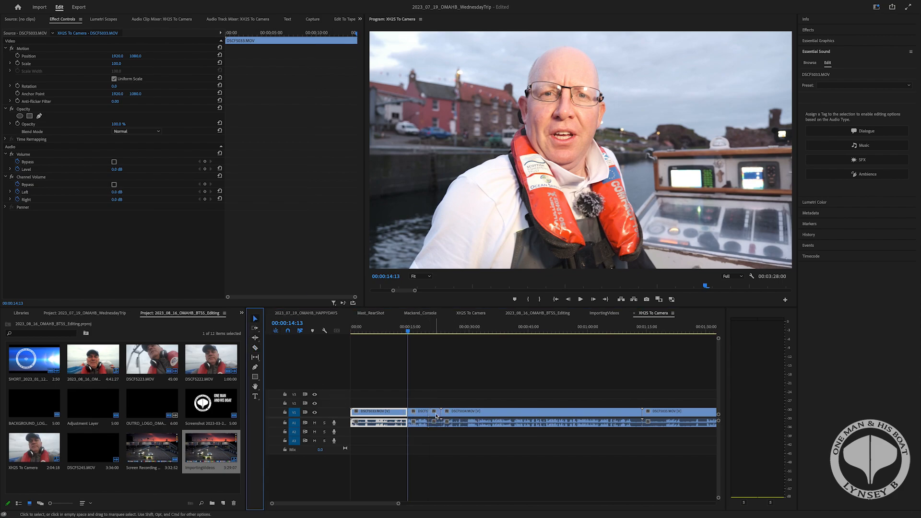
Step: Delete the outer pieces of DSCF5033.MOV, and move the remaining middle piece about seven seconds earlier, checking it at 00:00:09:07
click(437, 415)
key(Delete)
click(387, 416)
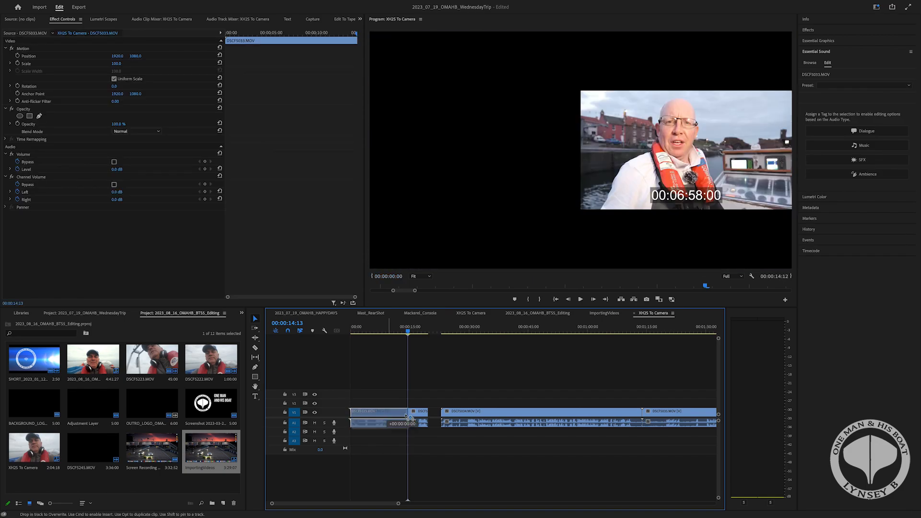
key(Delete)
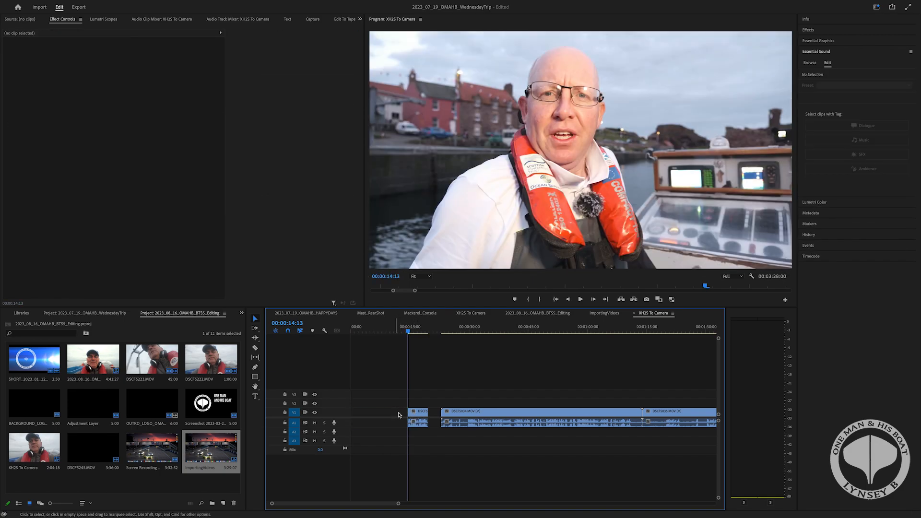
drag(416, 415, 390, 415)
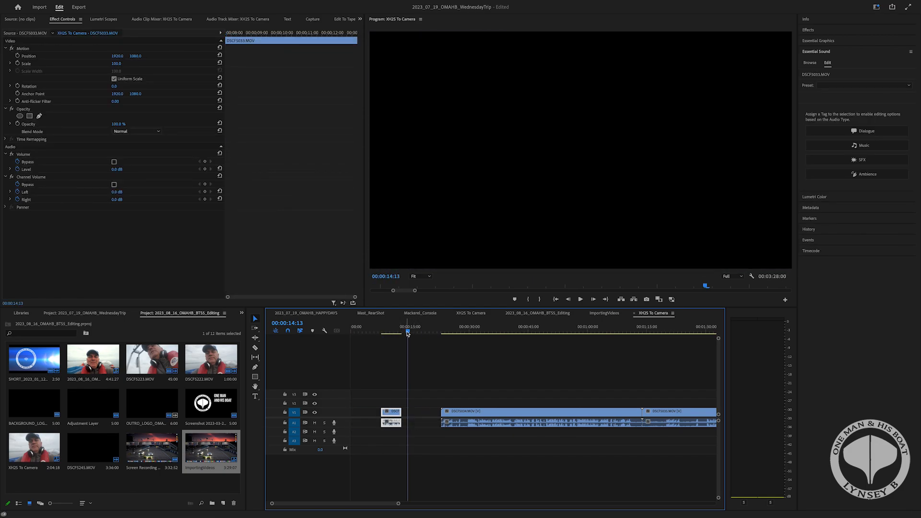
drag(408, 333, 387, 333)
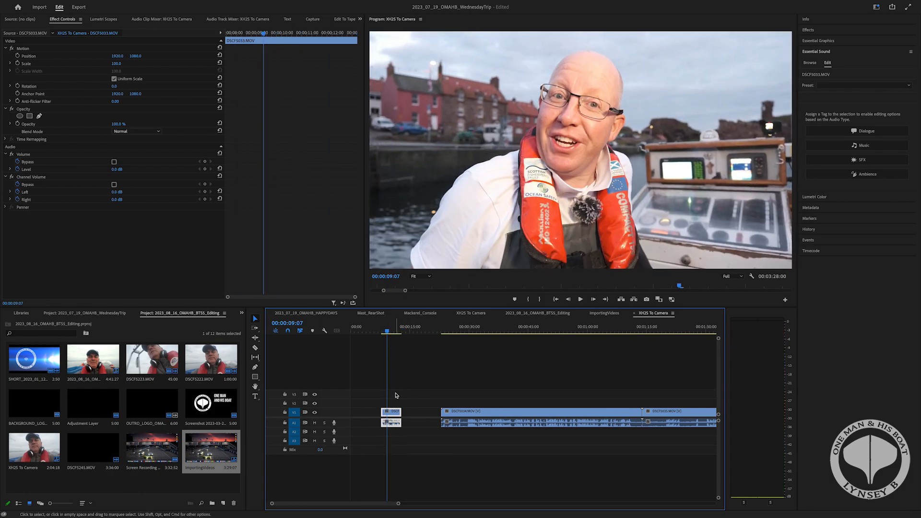
right_click(397, 412)
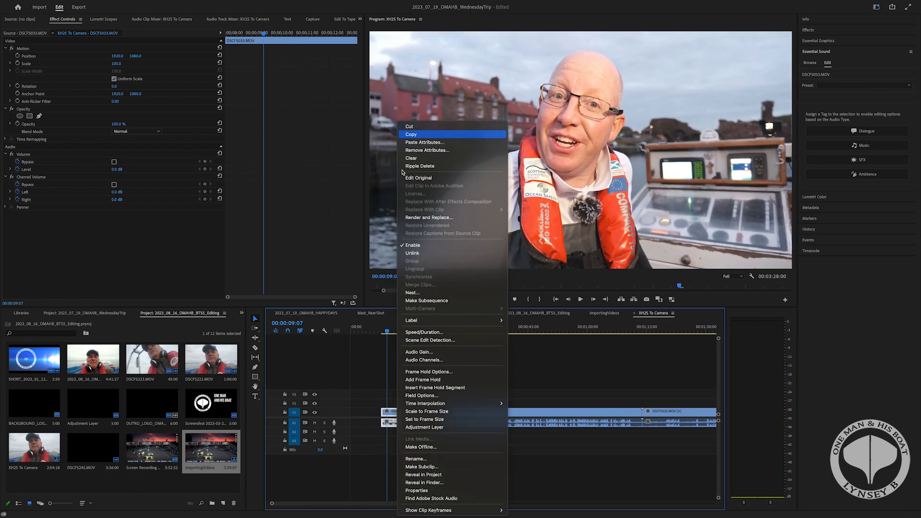
click(307, 313)
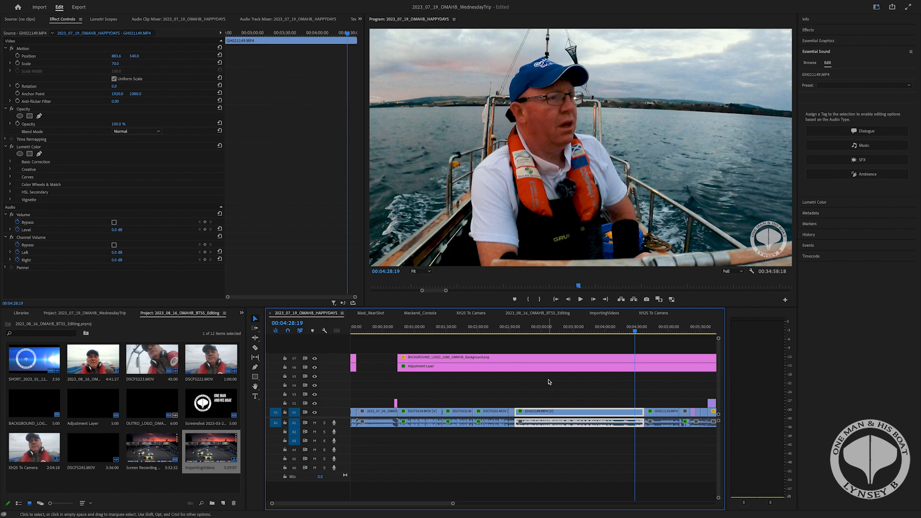
click(653, 313)
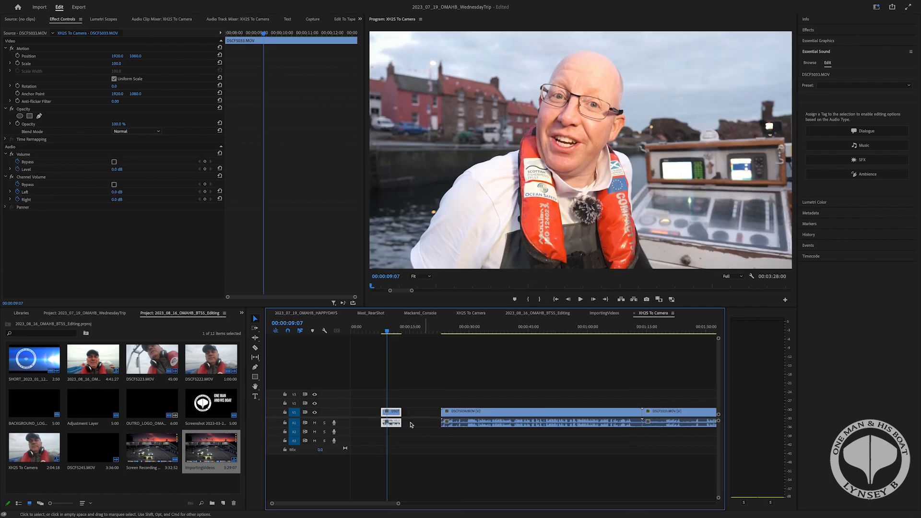
Step: Move the trimmed DSCF5033.MOV piece to tracks V2 and A2, and copy it
mouse_move(396, 413)
mouse_down()
mouse_move(399, 422)
mouse_move(396, 411)
mouse_up()
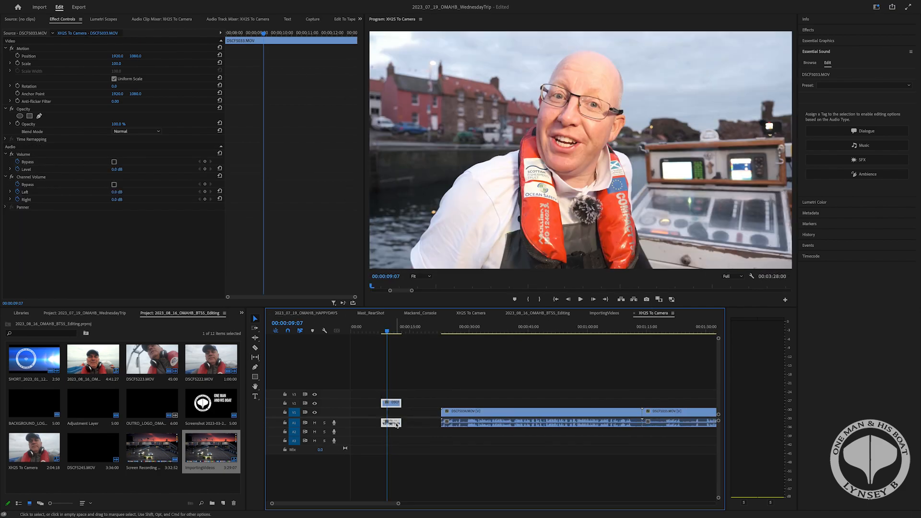
right_click(395, 406)
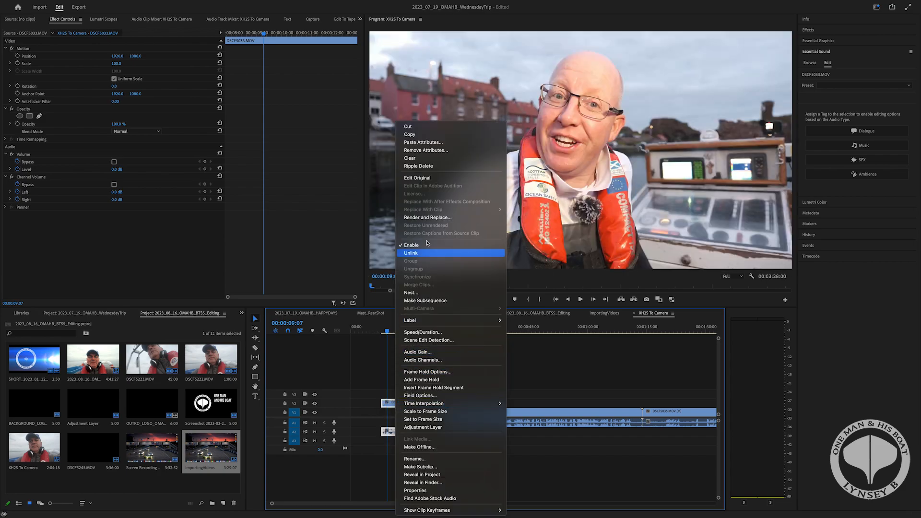
click(433, 135)
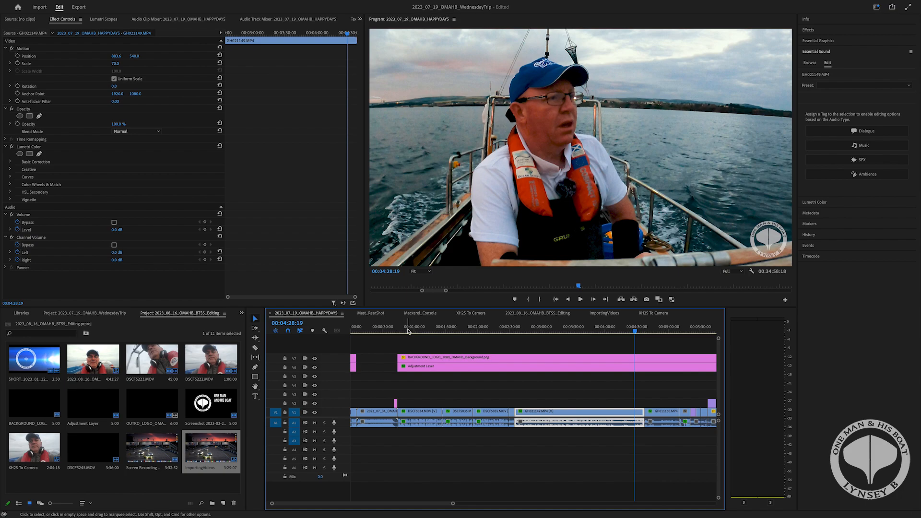
Step: Paste the copied piece into the 2023_07_19_OMAHB_HAPPYDAYS sequence at 00:00:51:17, and scrub to 00:00:54:00 to view it
click(406, 329)
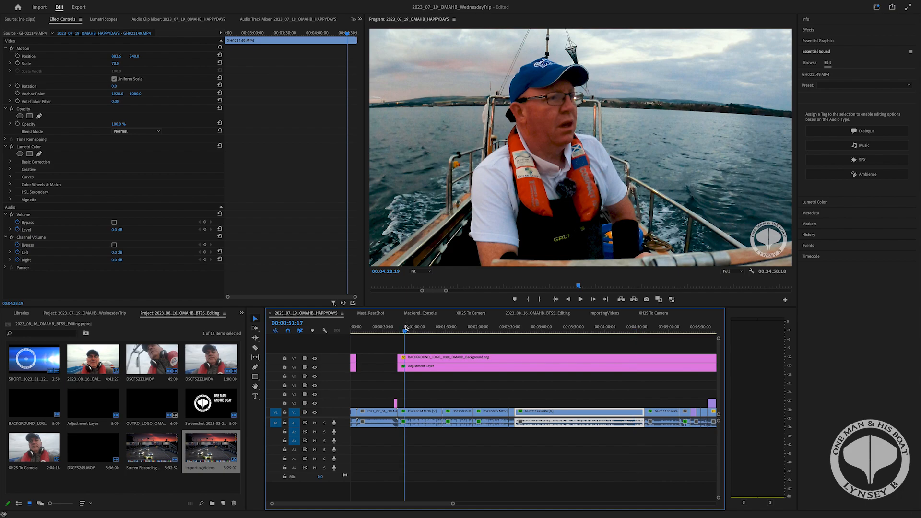
key(ctrl+v)
click(436, 411)
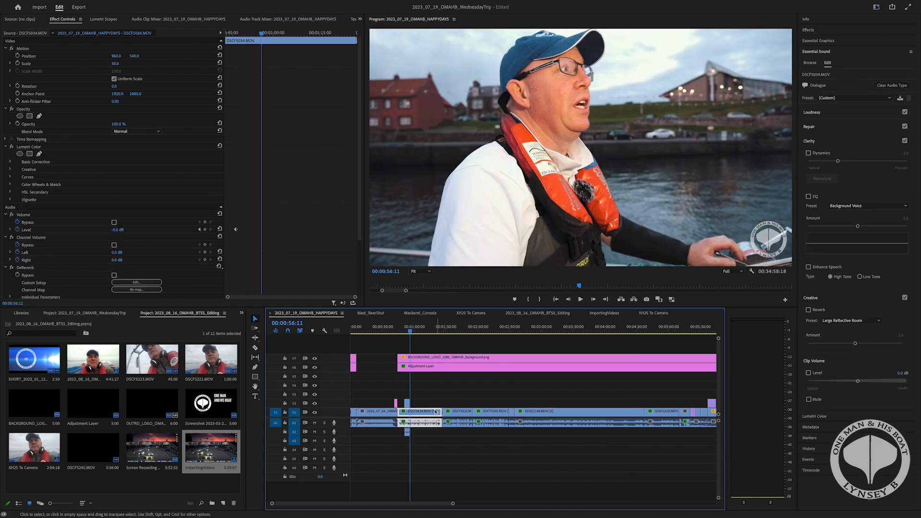
click(409, 331)
drag(408, 330, 408, 334)
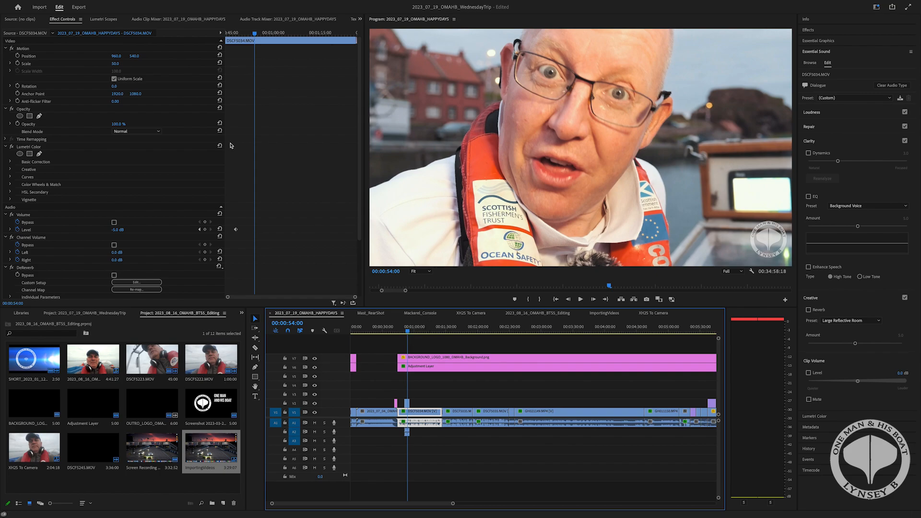
Step: Set the scale of the pasted DSCF5033.MOV clip to 50
click(407, 403)
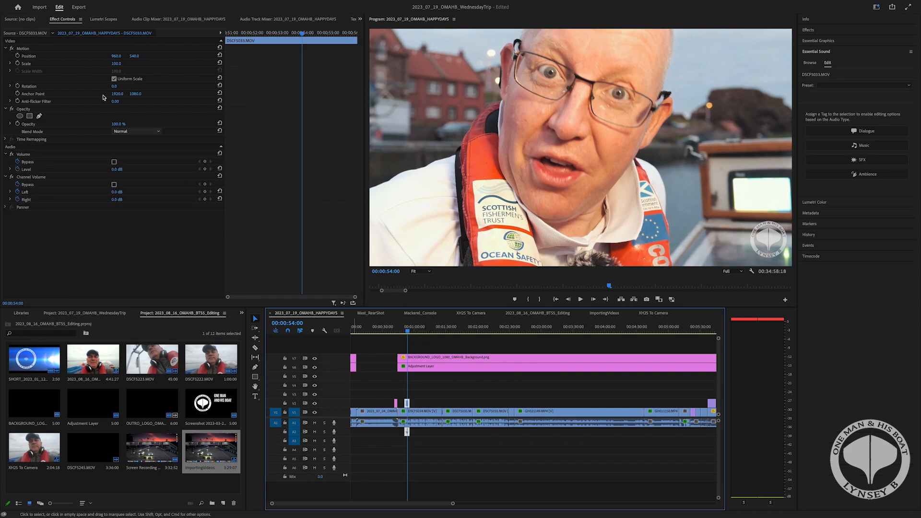
click(116, 64)
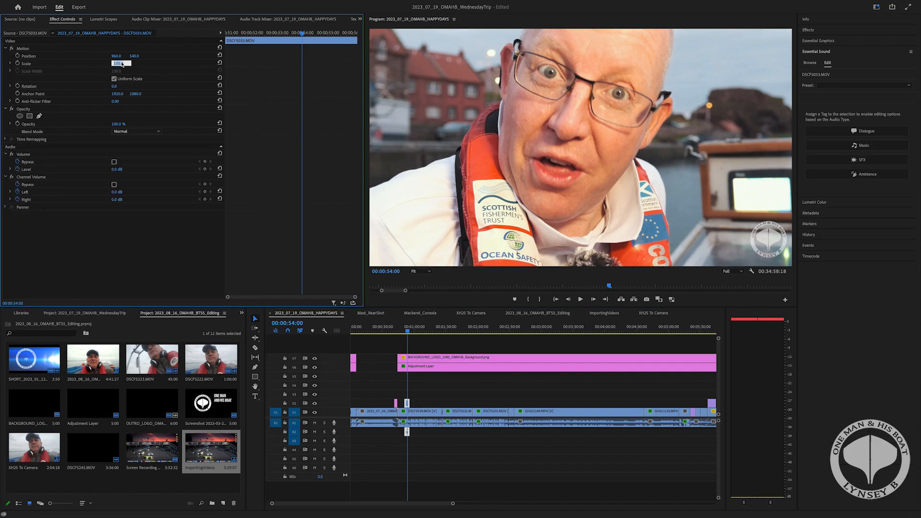
text(50)
key(Return)
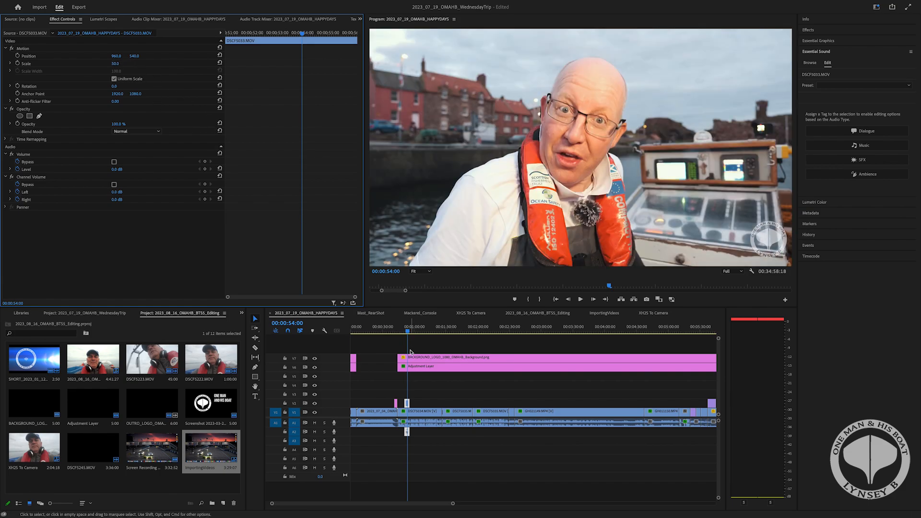
Step: Set the DSCF5033.MOV clip's scale to 100 at its start, 00:00:51:02, and turn on scale keyframing there
drag(453, 503, 365, 504)
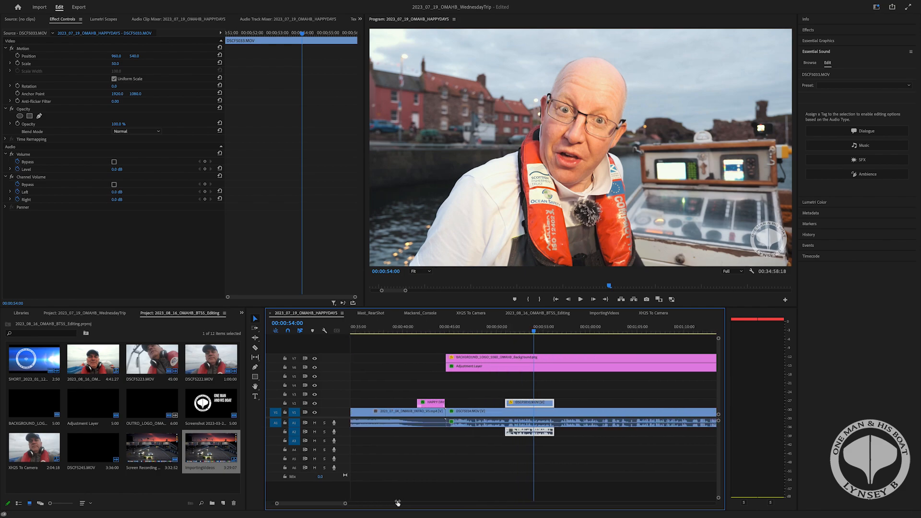
click(518, 332)
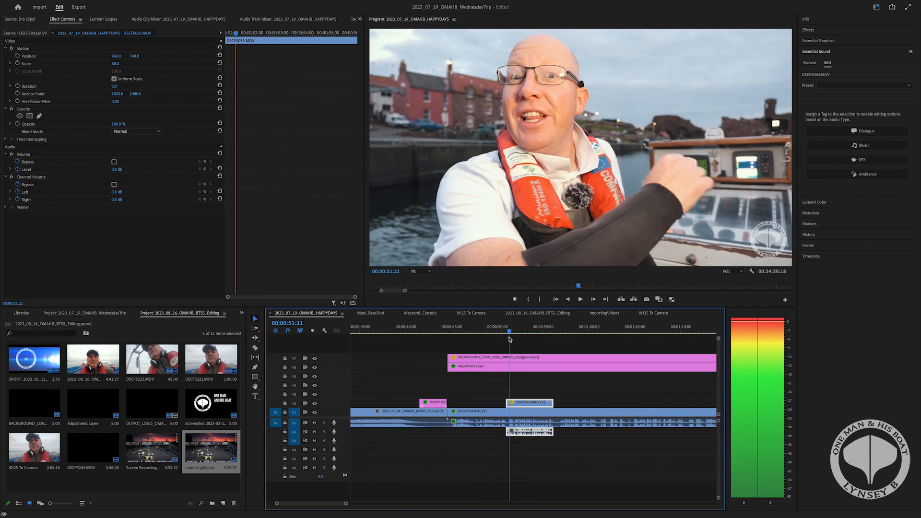
key(space)
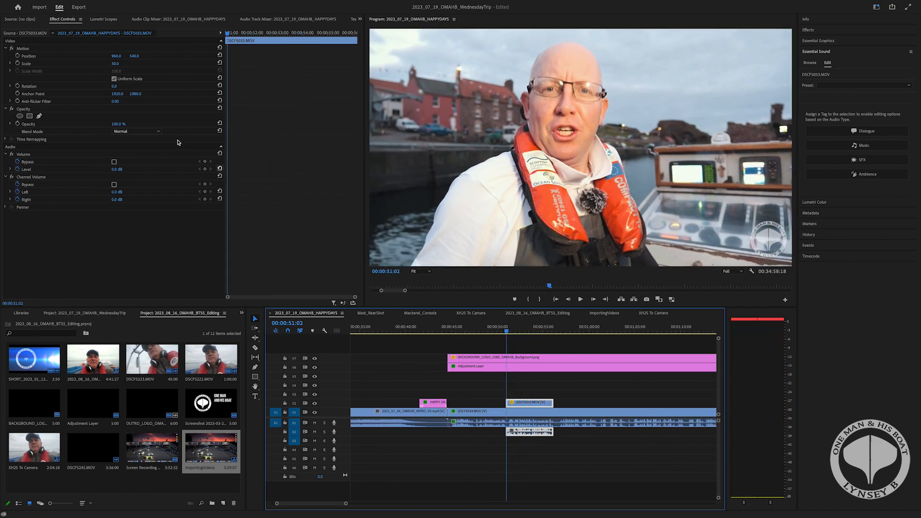
click(114, 62)
click(115, 64)
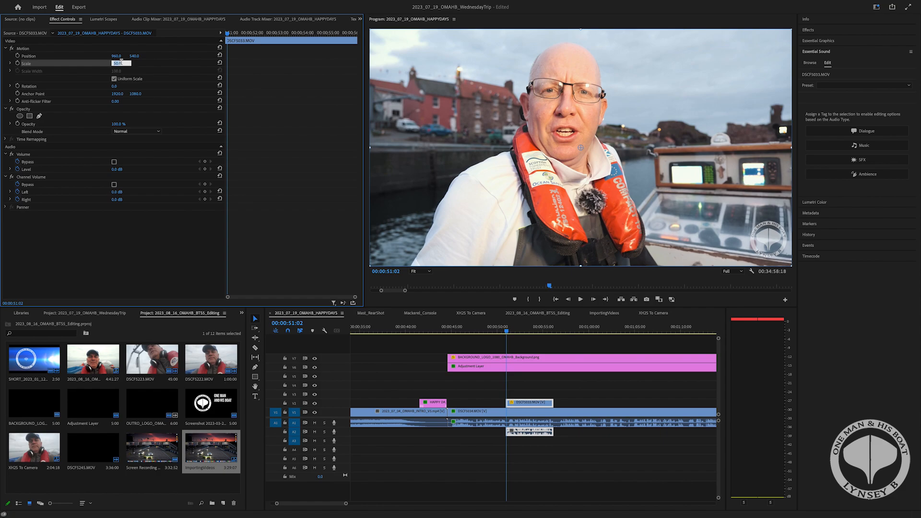
text(100)
key(Return)
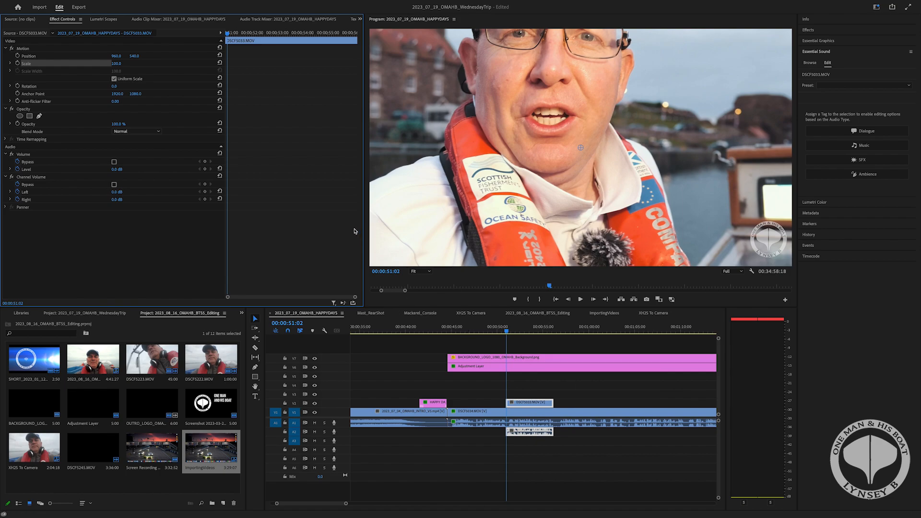
click(18, 63)
drag(226, 64, 225, 63)
Step: Play to the end of the DSCF5033.MOV clip at 00:00:56:04 and add a scale keyframe of 50
key(space)
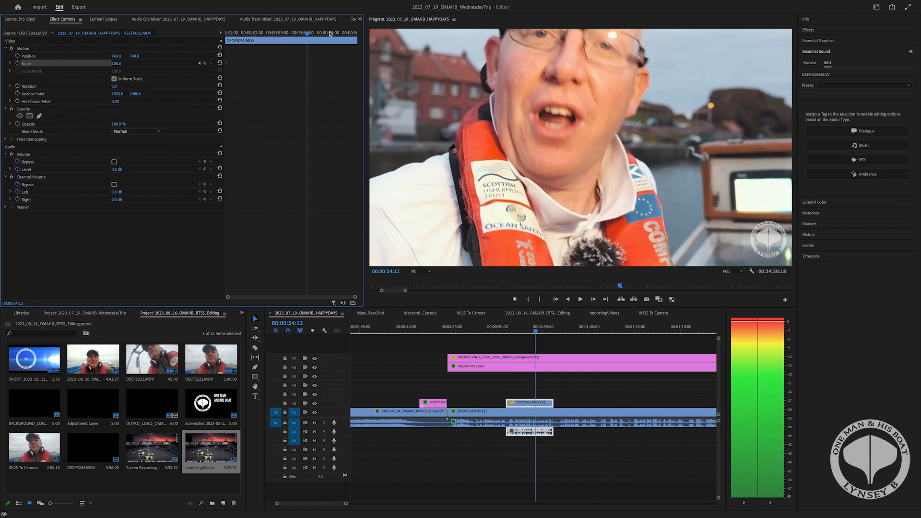
key(space)
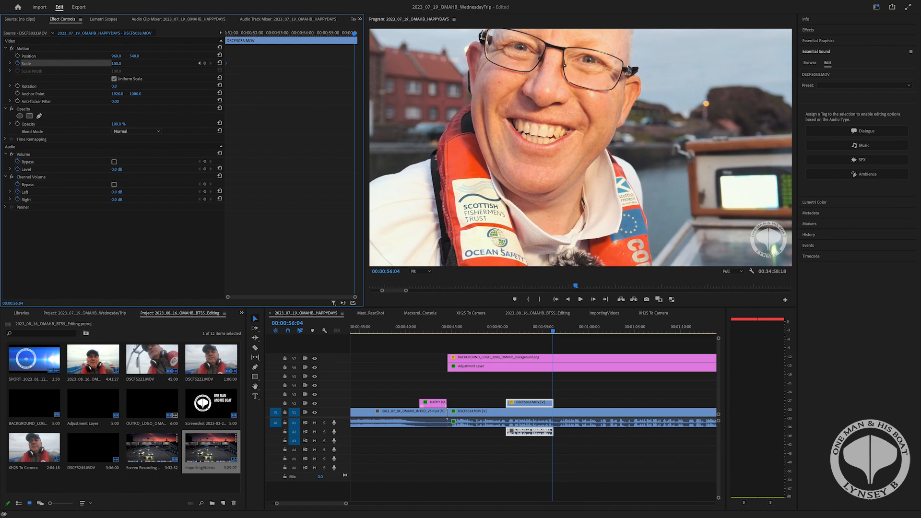
click(120, 62)
key(Return)
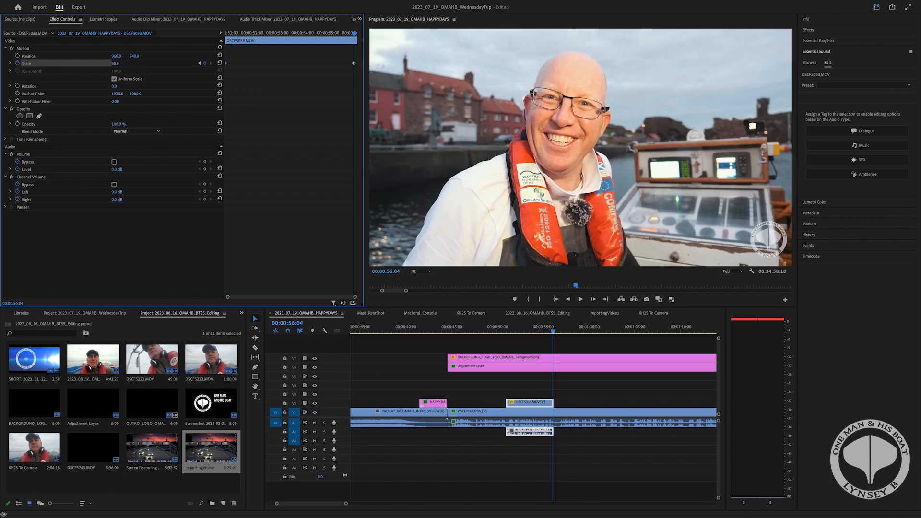
Step: Play back the DSCF5033.MOV zoom-out from 00:00:50:57, and delete that clip from tracks V2 and A2
drag(555, 334, 504, 332)
click(580, 300)
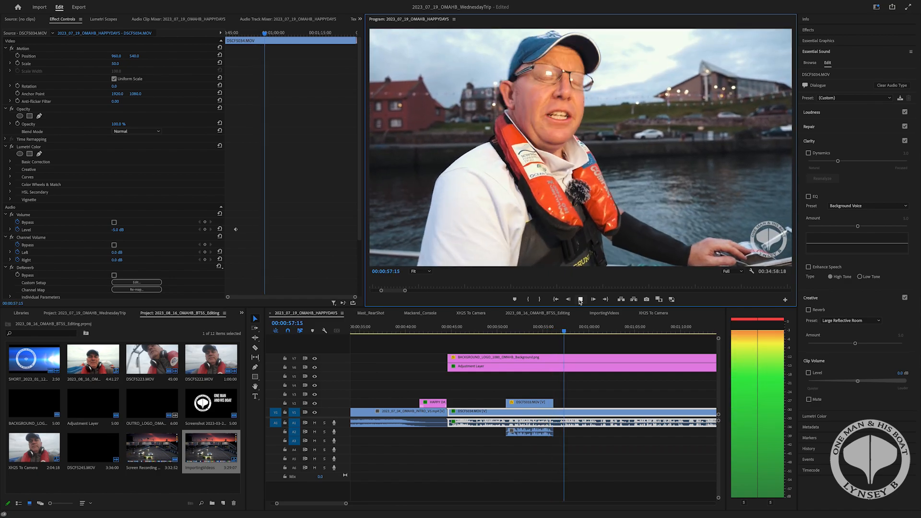
click(584, 329)
drag(583, 331, 504, 336)
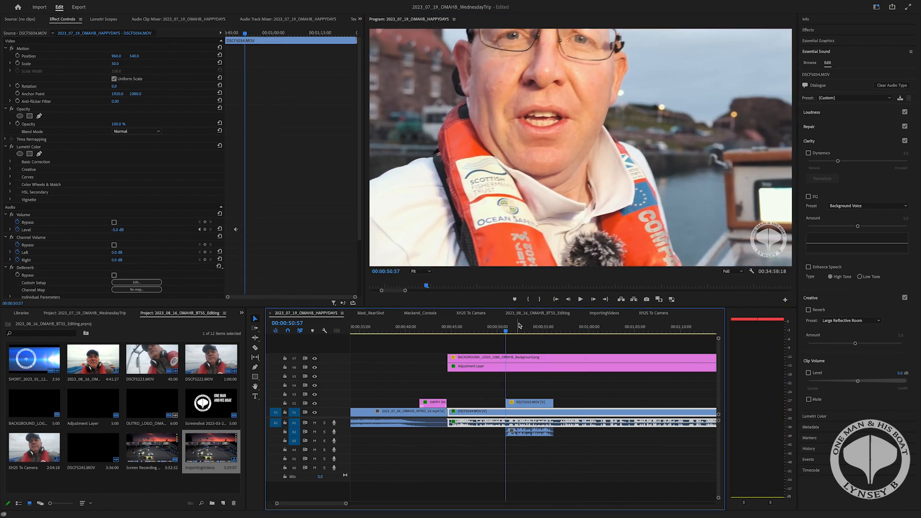
click(579, 299)
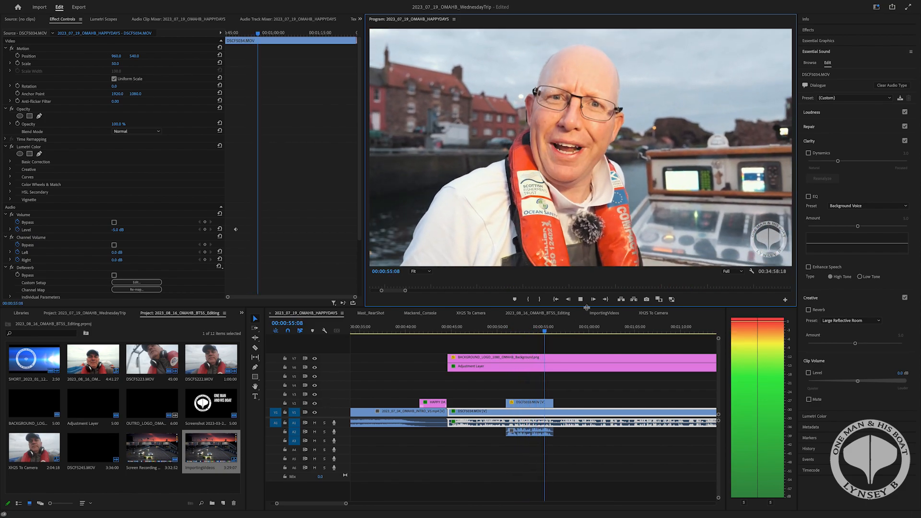
key(space)
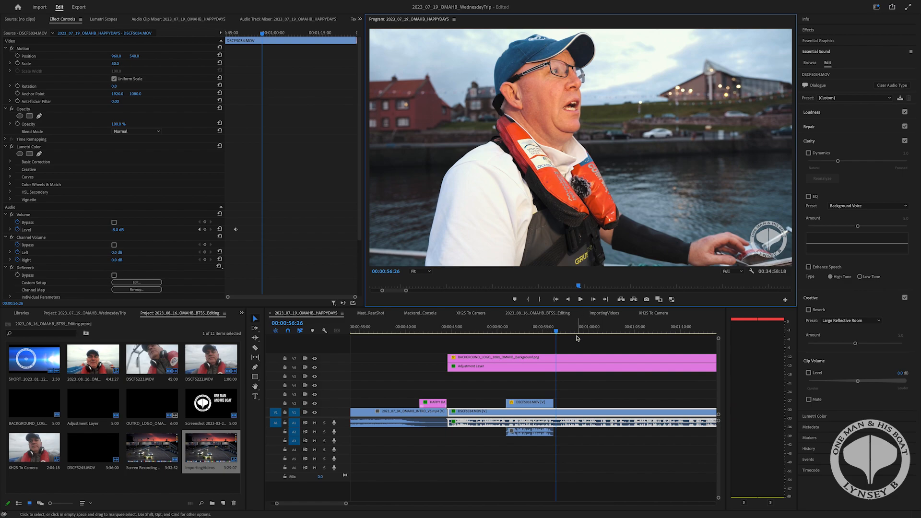
click(540, 405)
key(Delete)
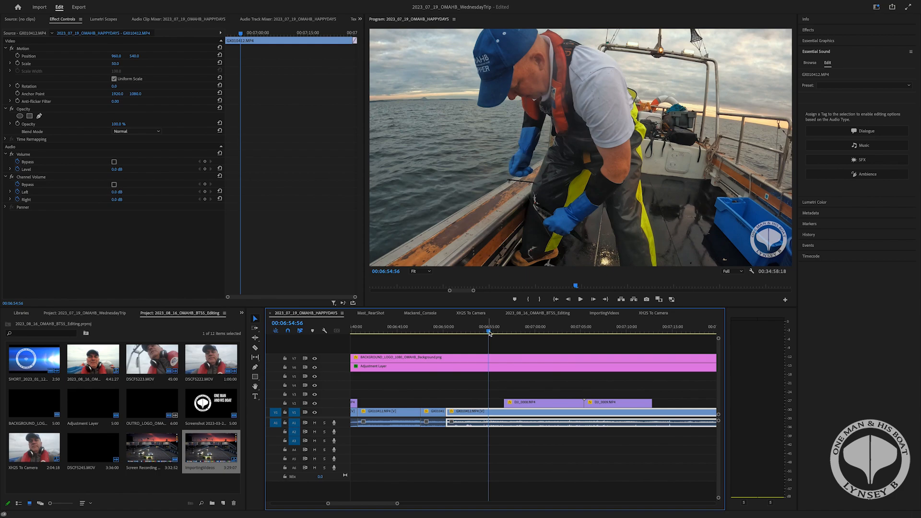
Step: Review the GX010412.MP4 section from 00:06:54:56 and its transition into the overhead boat footage on track V2
drag(489, 332, 491, 332)
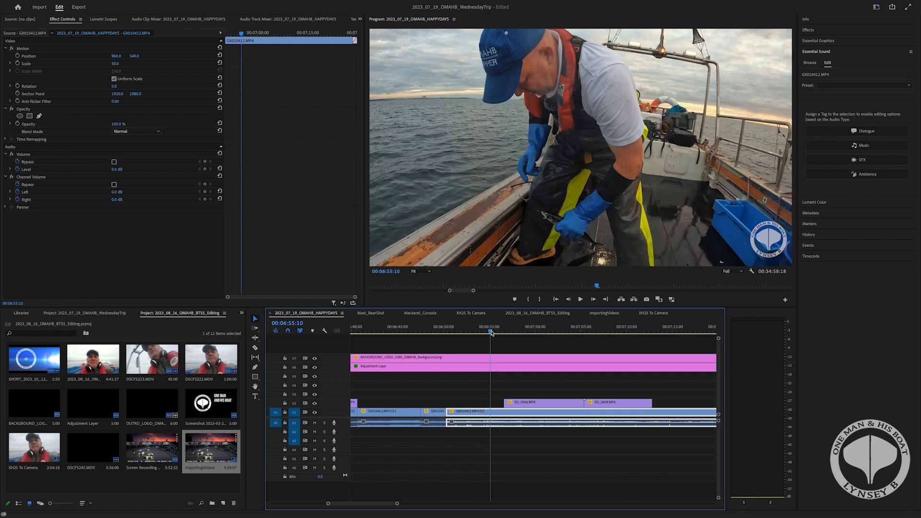
drag(491, 332, 494, 332)
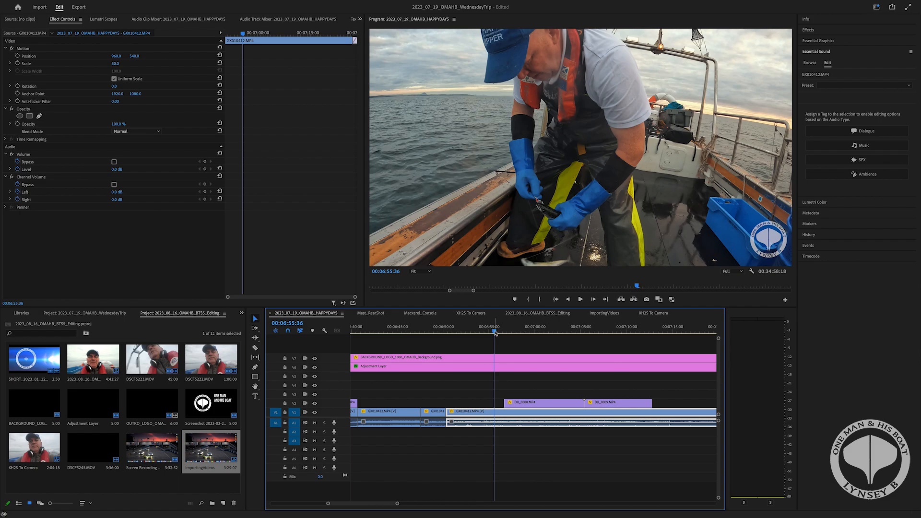
key(space)
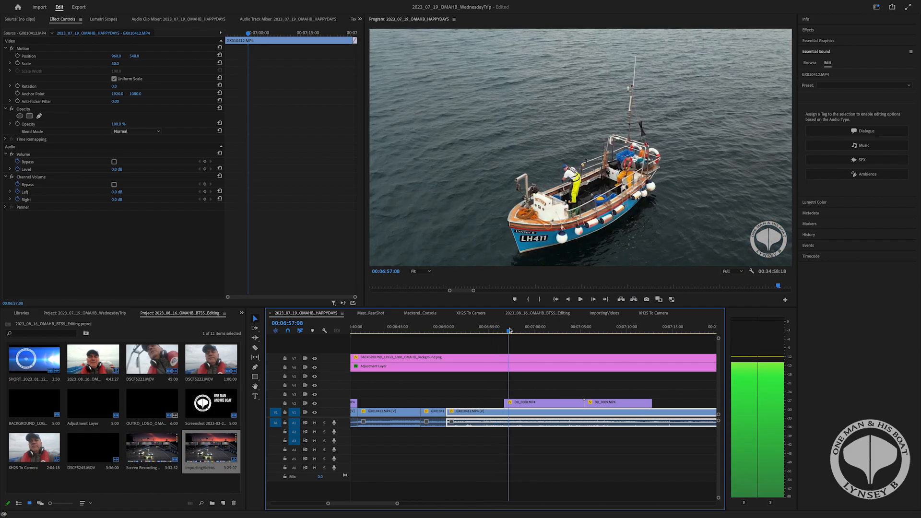
key(space)
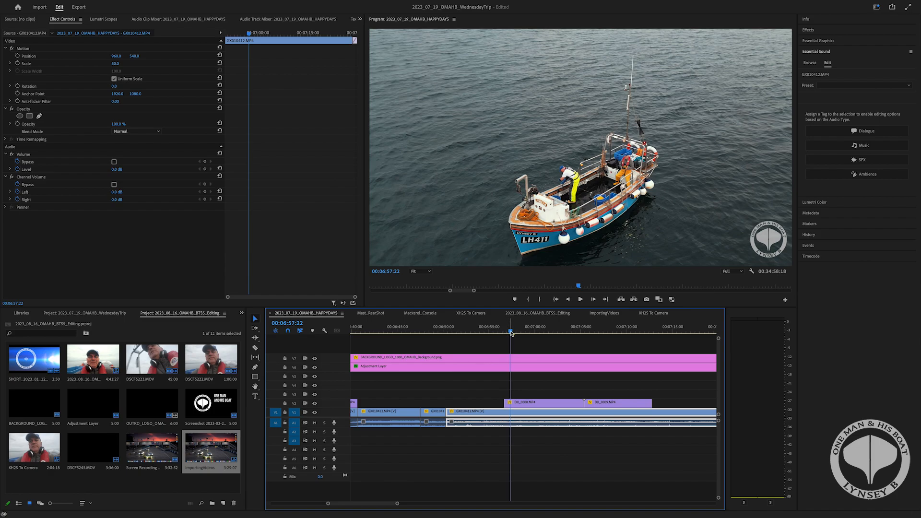
key(space)
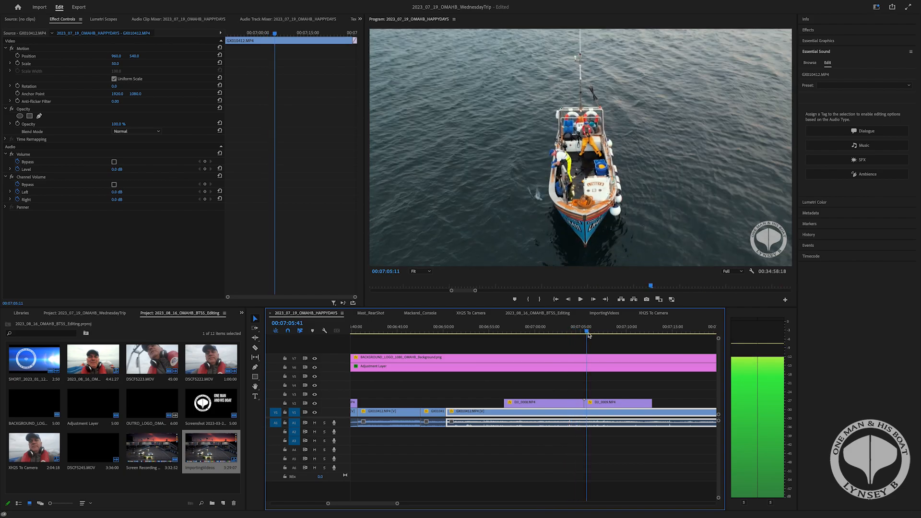
click(506, 331)
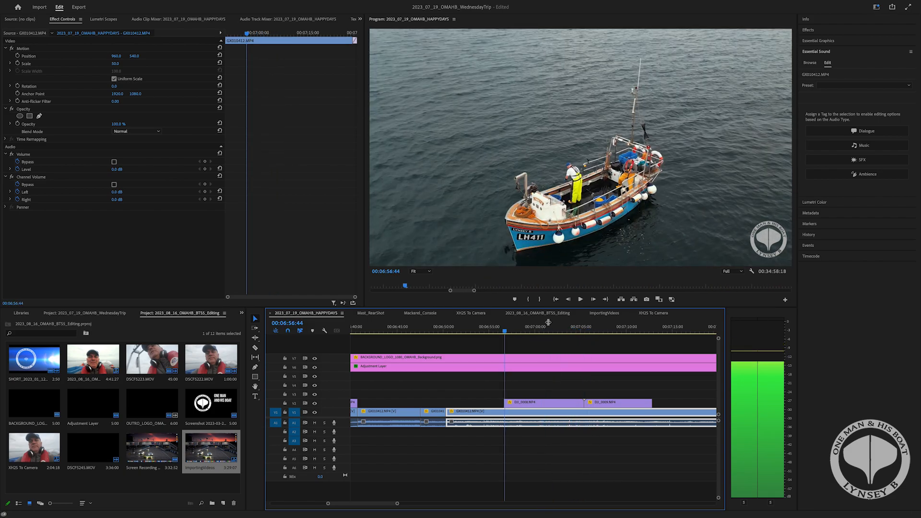
drag(505, 333, 481, 331)
click(580, 299)
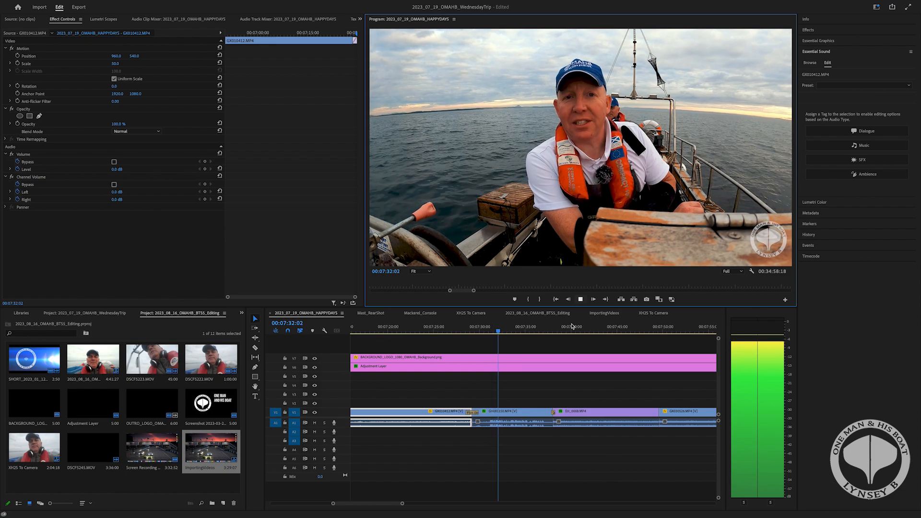
Step: Stop playback at 00:07:32:03, and play the overlapping camera clips further along from 00:10:26:40
click(510, 430)
click(394, 508)
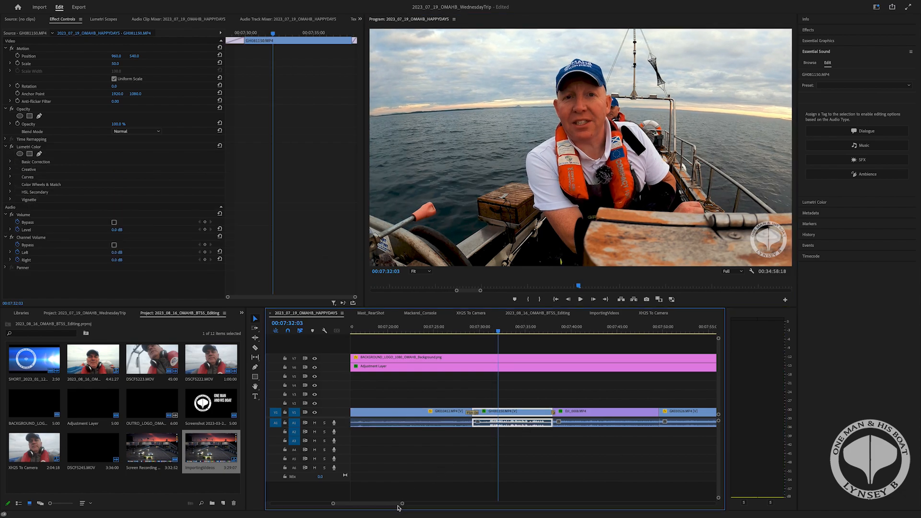
drag(396, 507, 418, 501)
click(383, 329)
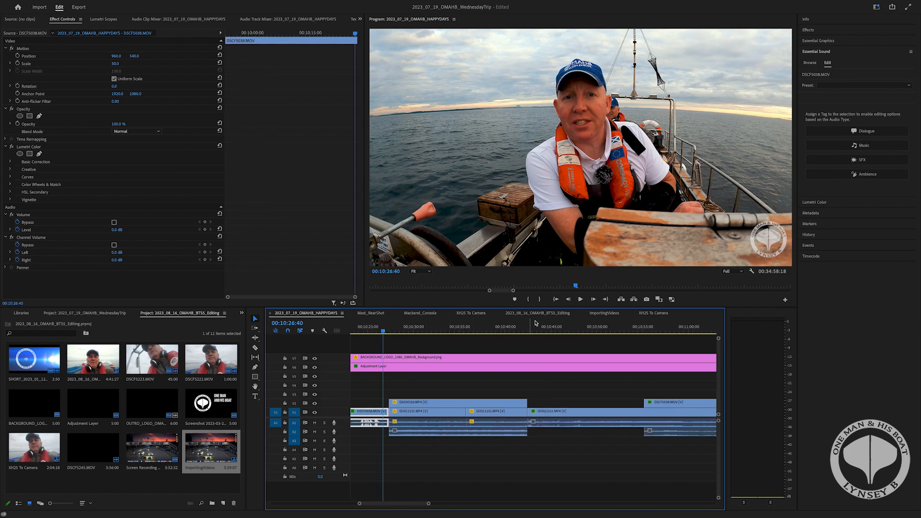
click(580, 301)
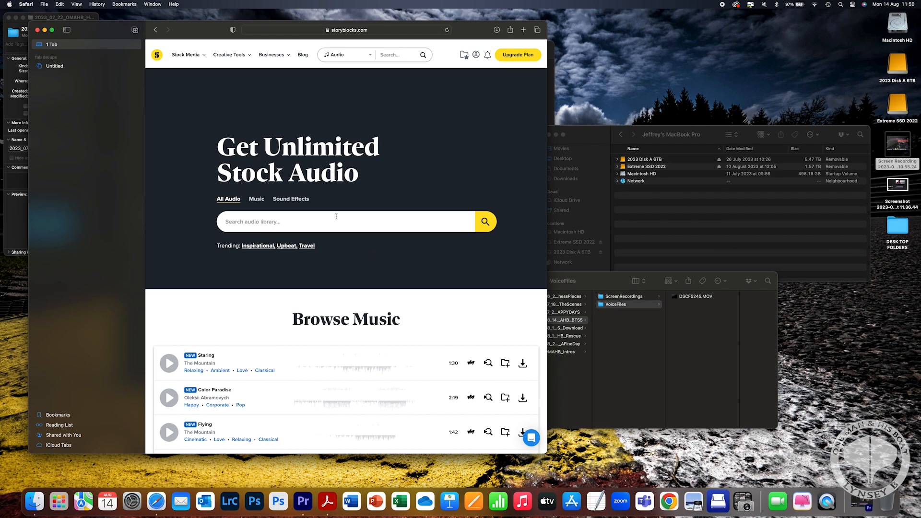
Step: Switch to Storyblocks in Safari and list its royalty-free music with the Inspiring mood
click(370, 56)
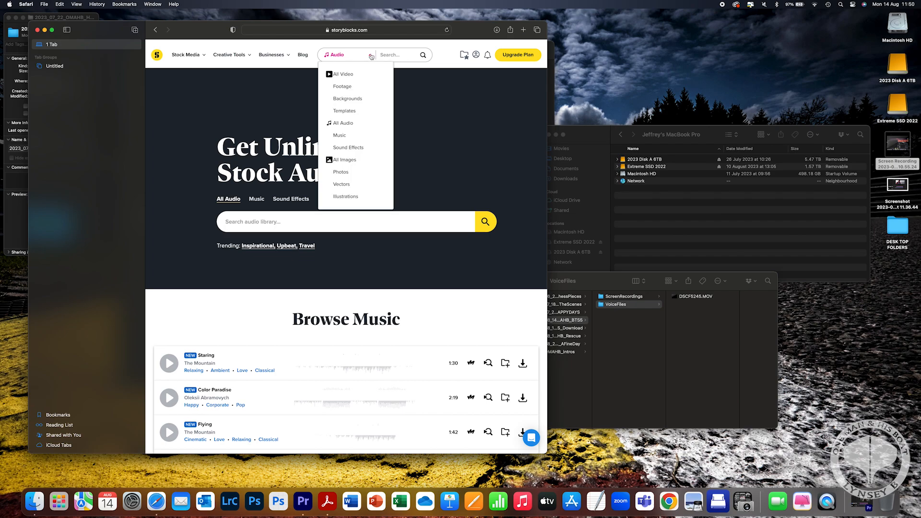
click(335, 137)
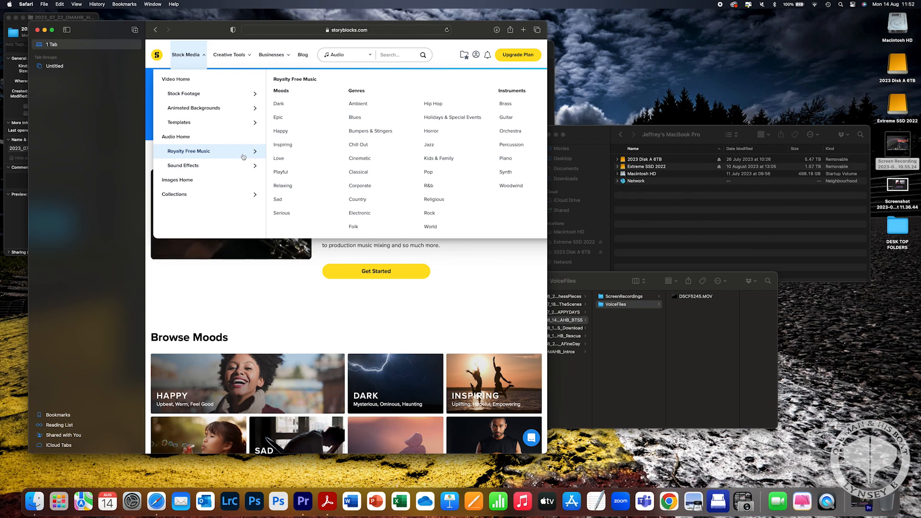
click(292, 145)
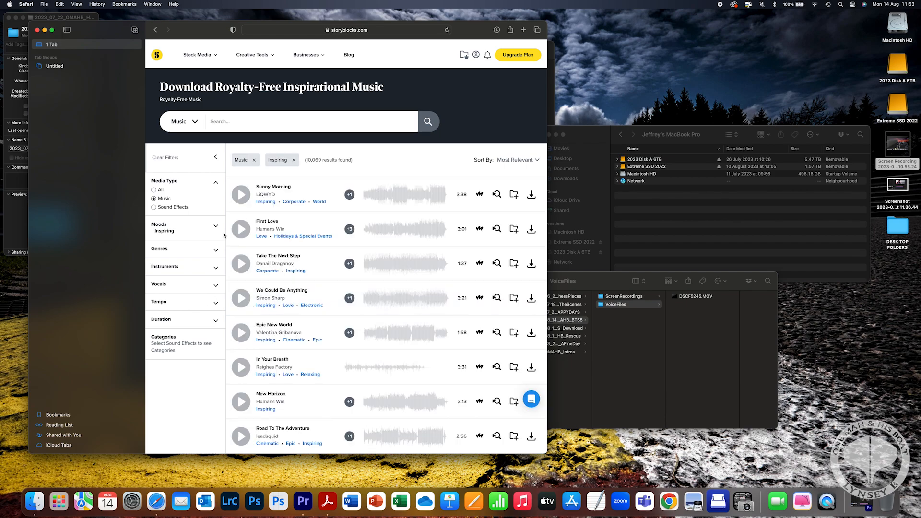
Step: Limit the inspiring music to durations of 2:07 to 3:31 and look through the listed tracks
click(216, 321)
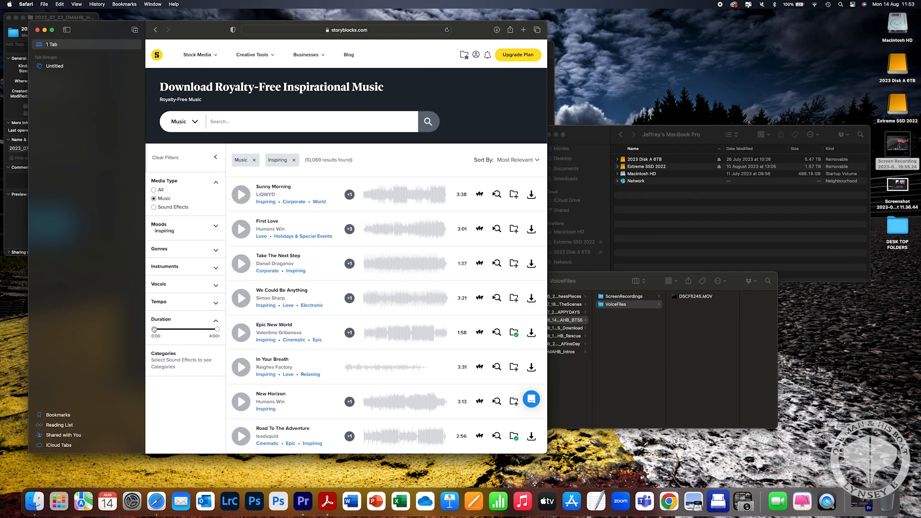
drag(153, 329, 208, 329)
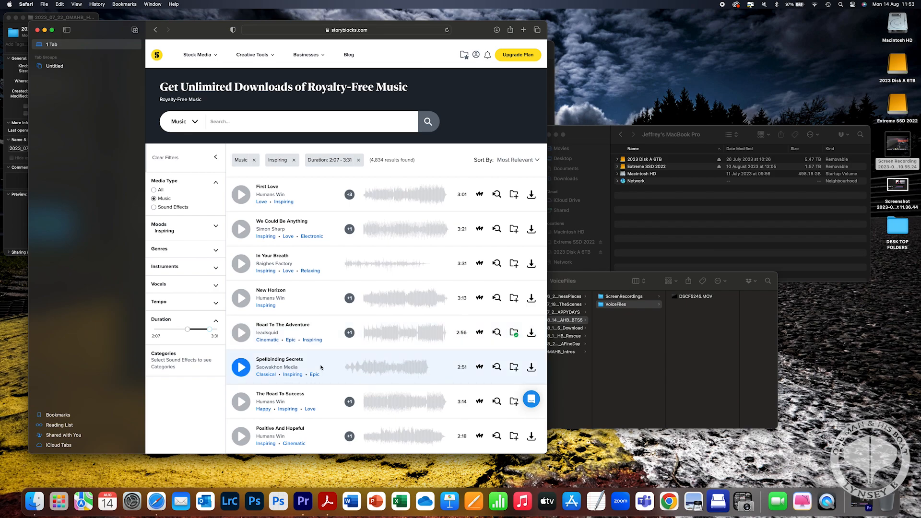
scroll(325, 364, down, 5)
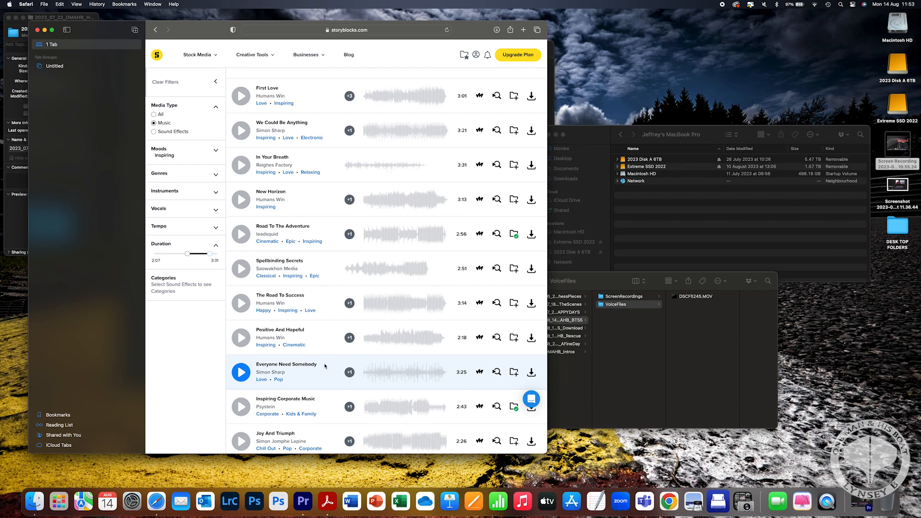
scroll(325, 366, down, 4)
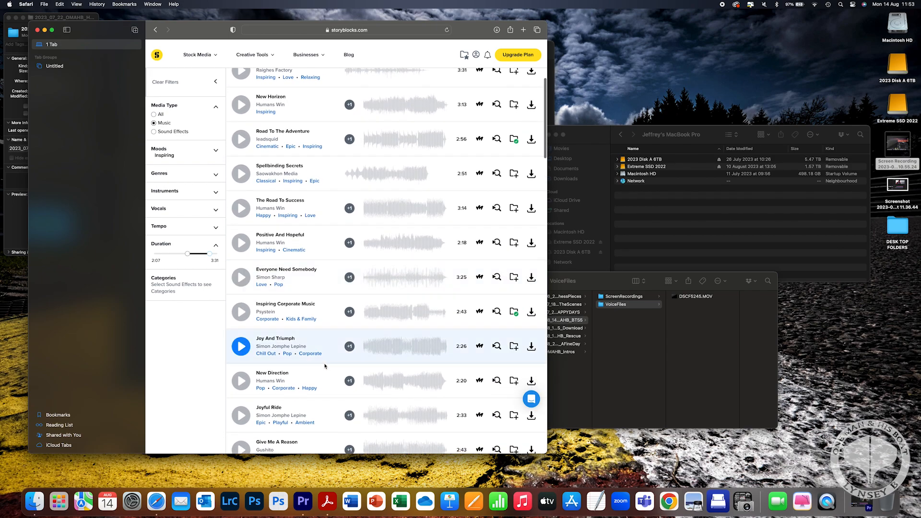
scroll(325, 366, down, 5)
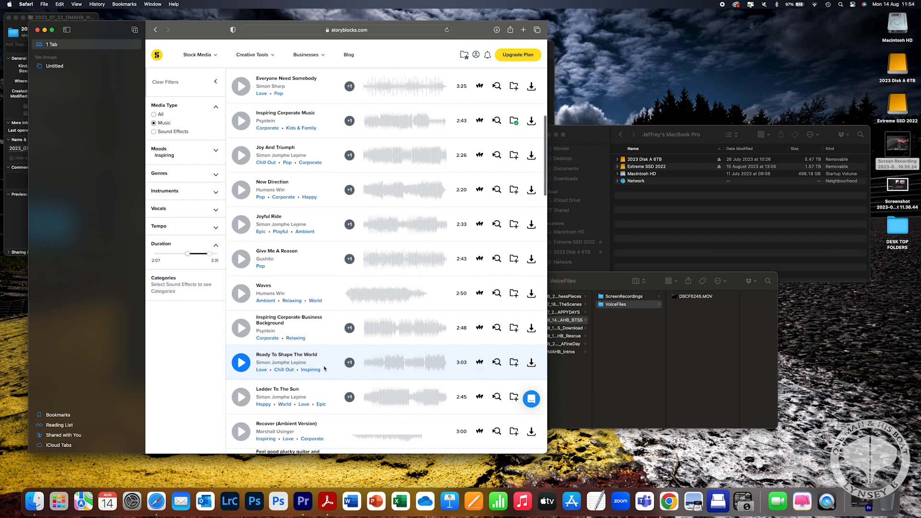
scroll(529, 306, up, 5)
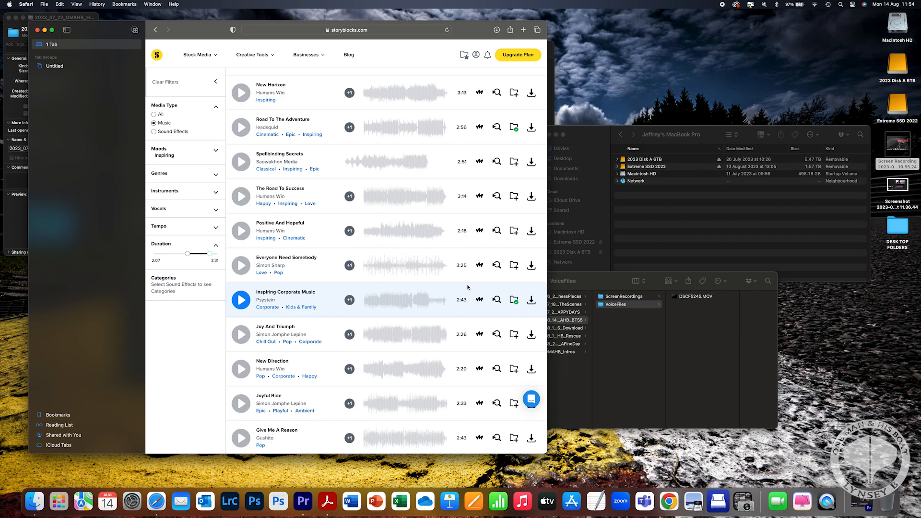
Step: Download the 2:43 track Inspiring Corporate Music from Storyblocks, open it in Music, and show the downloaded WAV in its Finder folder
click(531, 300)
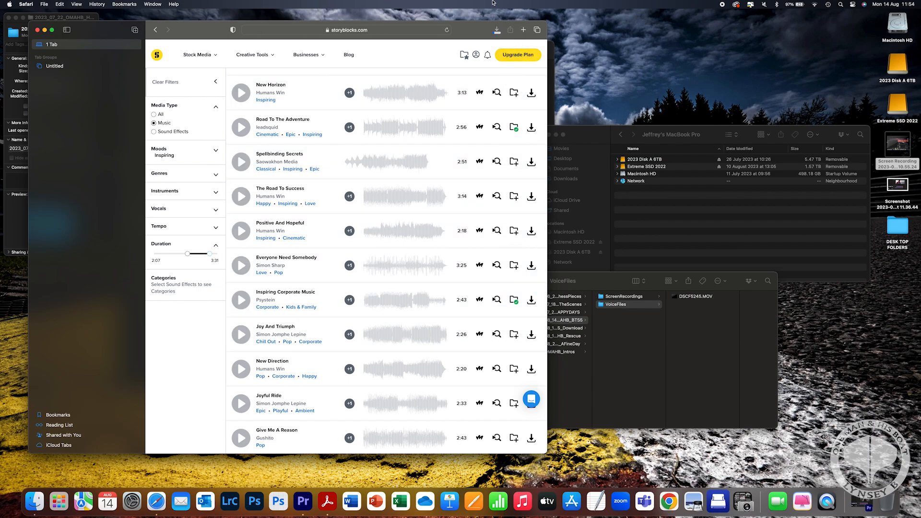
click(497, 31)
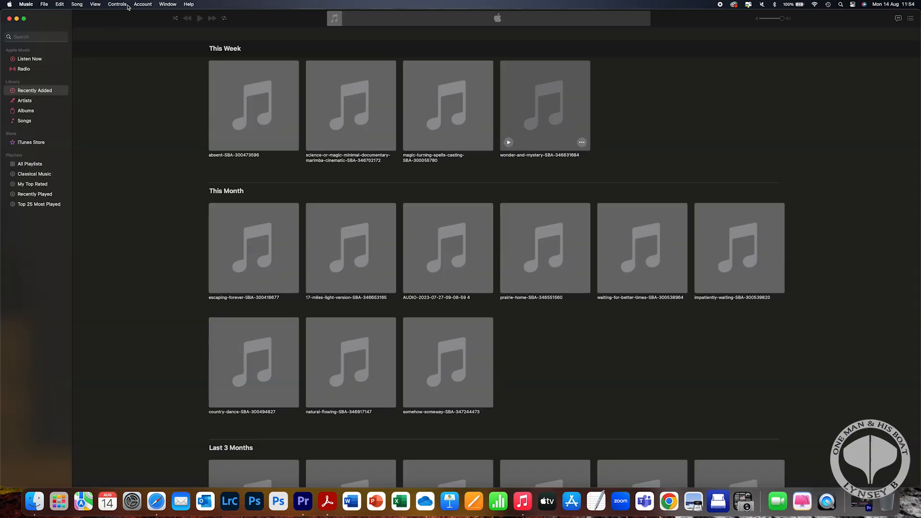
click(30, 5)
click(32, 78)
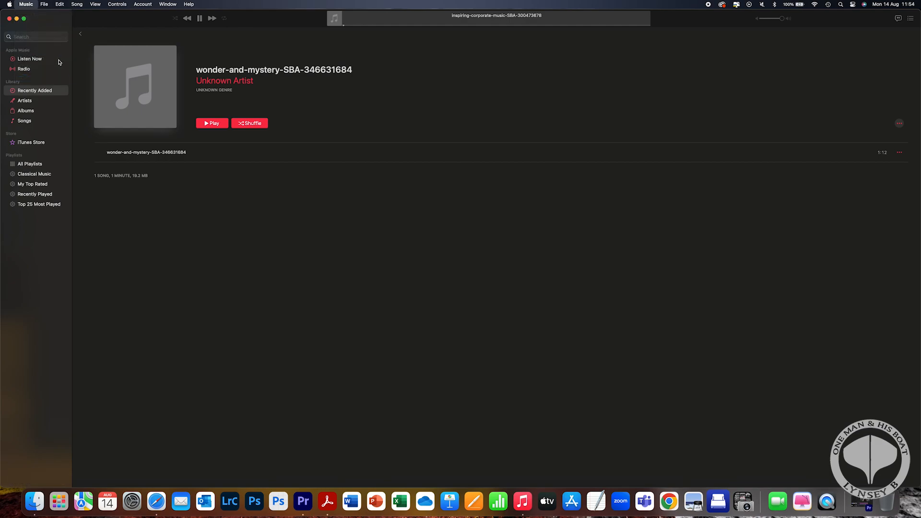
click(563, 65)
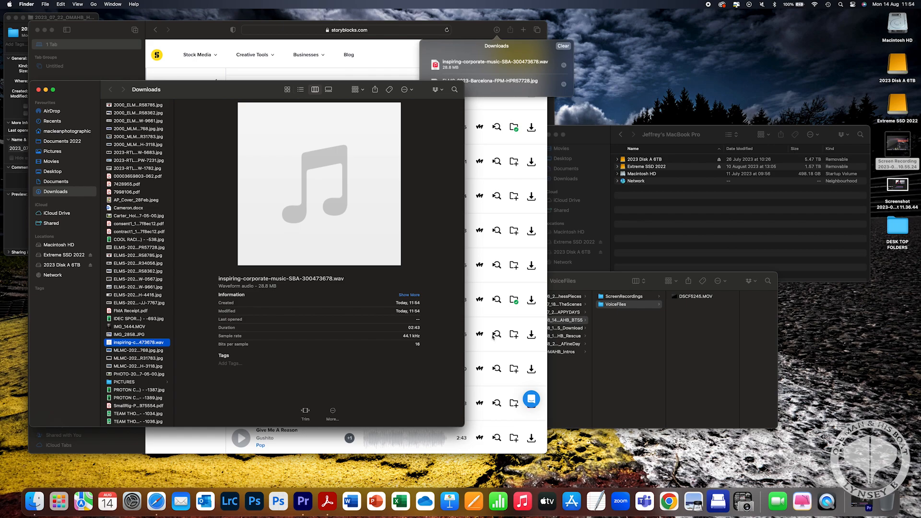
Step: Copy the inspiring-corporate-music WAV into the 2023_08_14_OMAHB_BTSS folder and file it in a new subfolder named MUSIC
scroll(614, 343, left, 3)
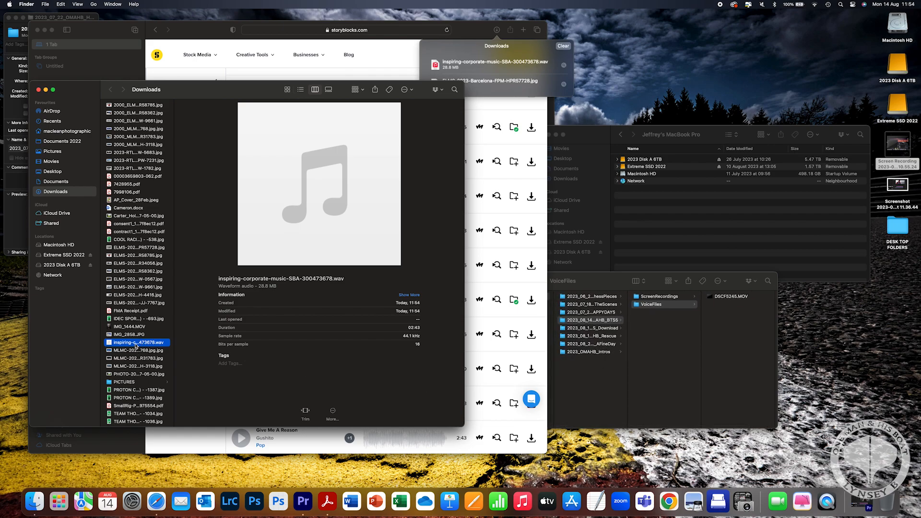
drag(137, 343, 659, 364)
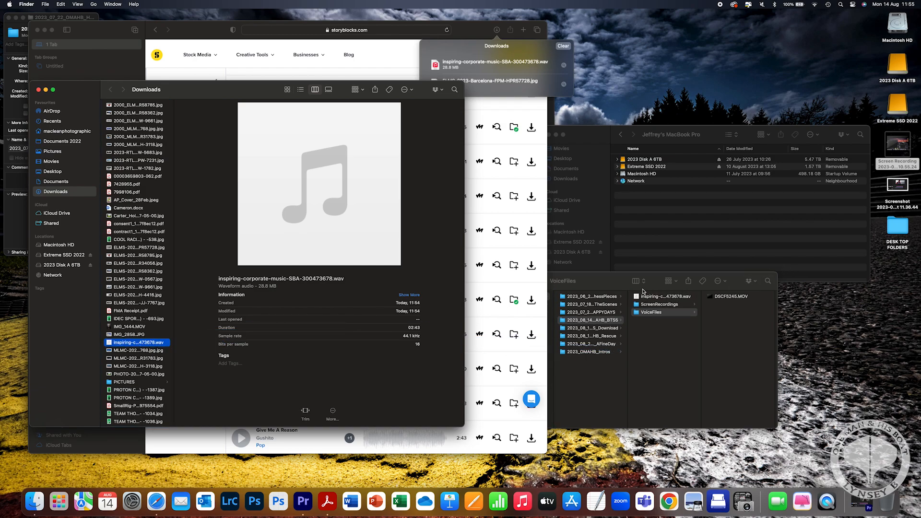
right_click(656, 354)
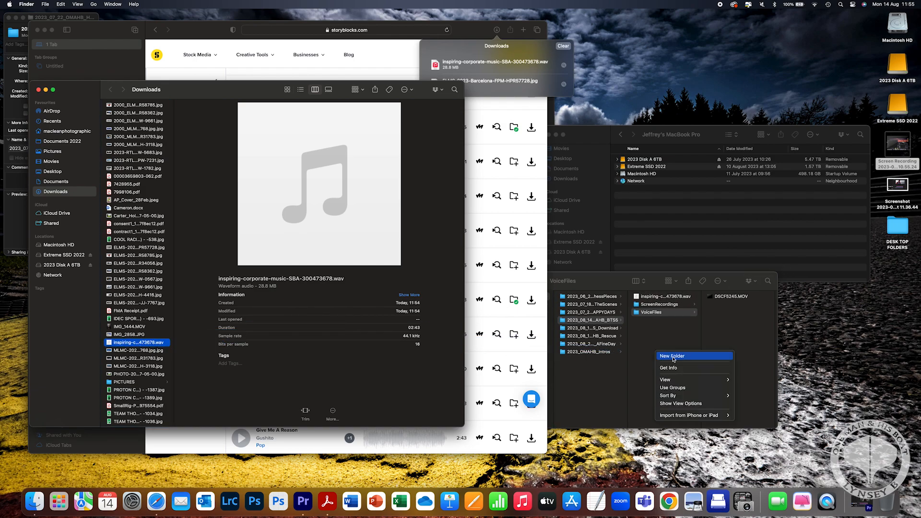
click(676, 356)
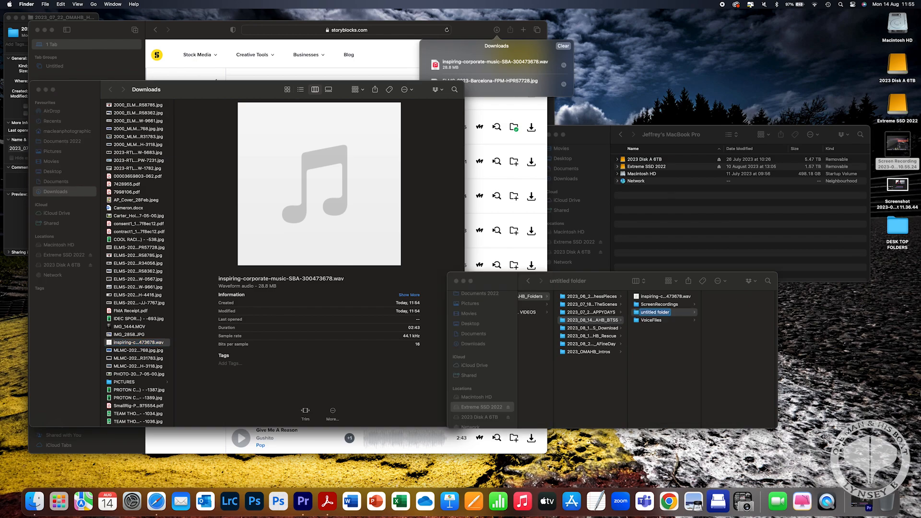
text(MUSIC)
key(Return)
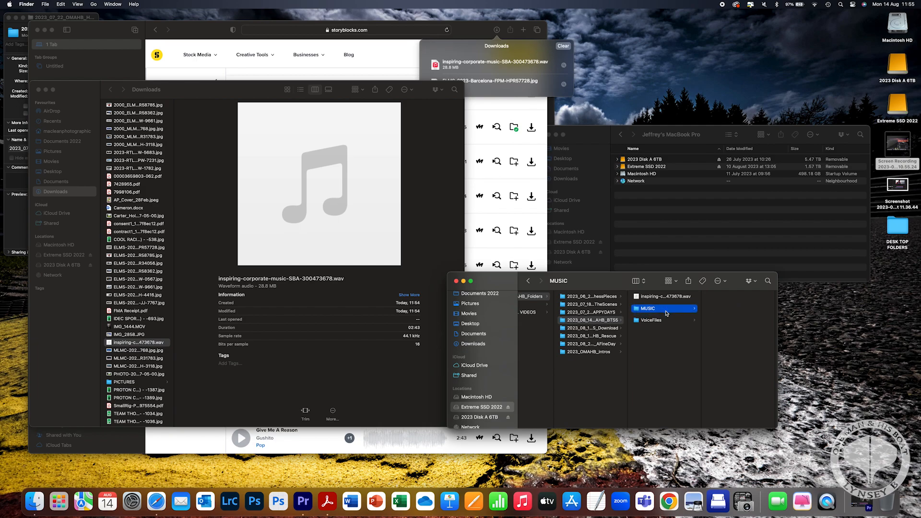
drag(649, 298, 649, 304)
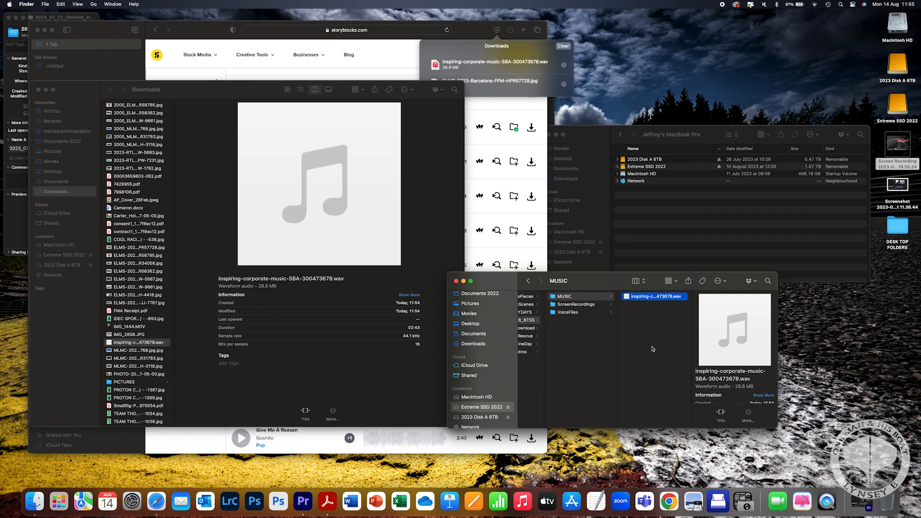
Step: Switch to Premiere Pro and browse the import media to the MUSIC folder inside 2023_08_14_OMAHB_BTSS
click(303, 501)
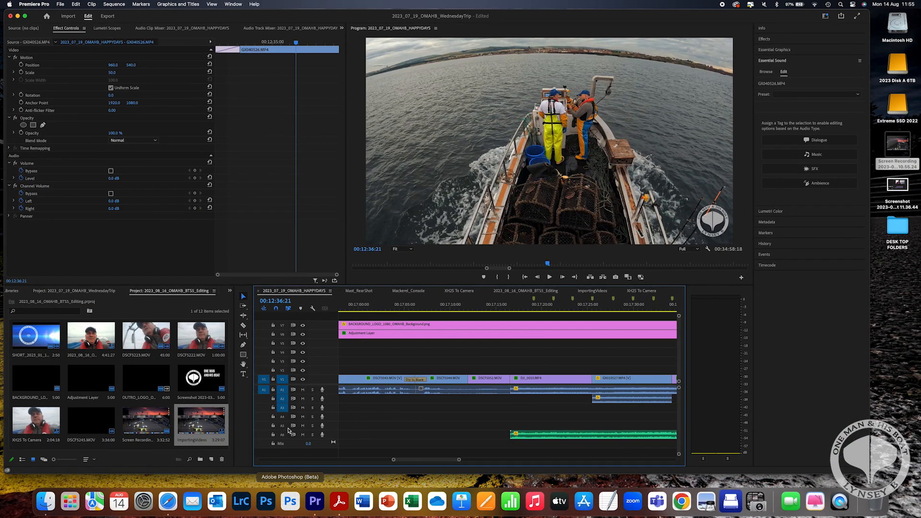
click(68, 16)
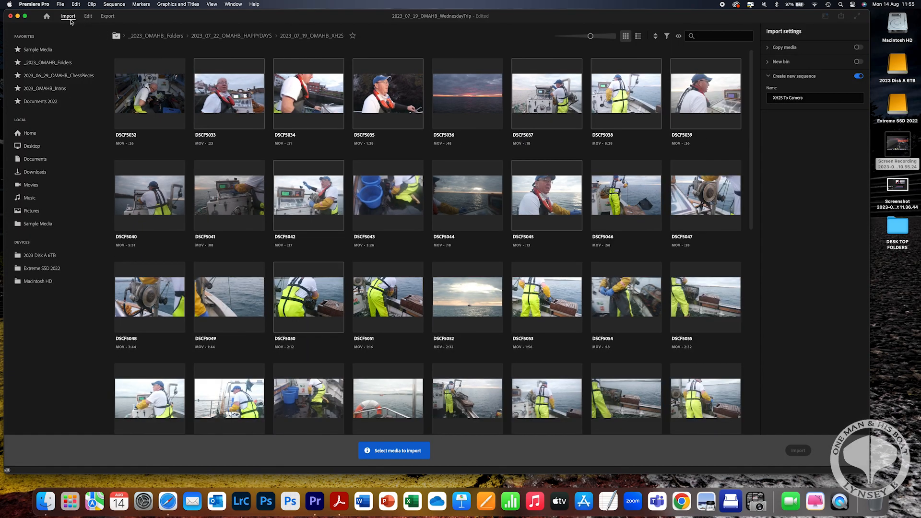
click(230, 36)
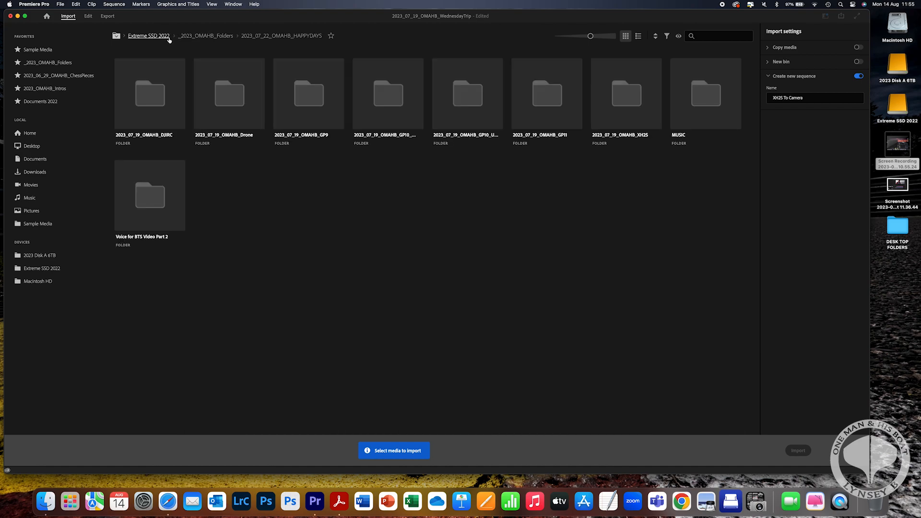
click(205, 36)
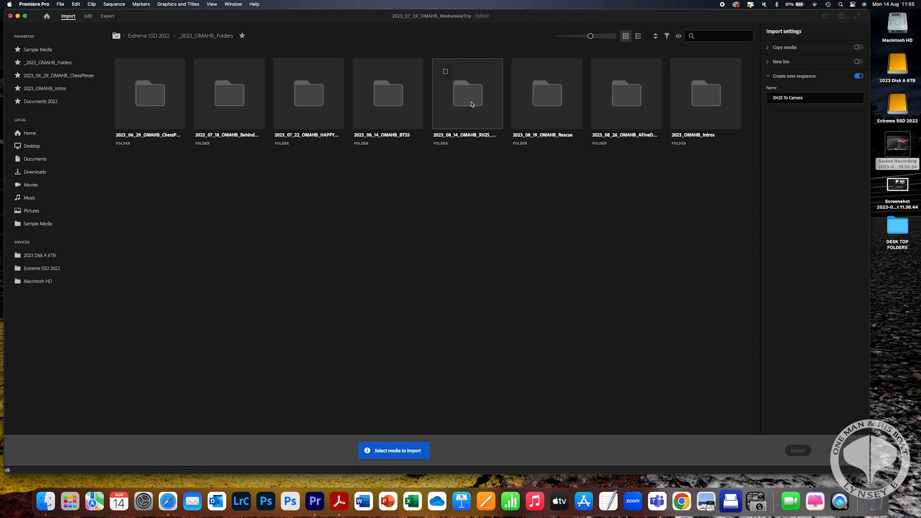
double_click(393, 105)
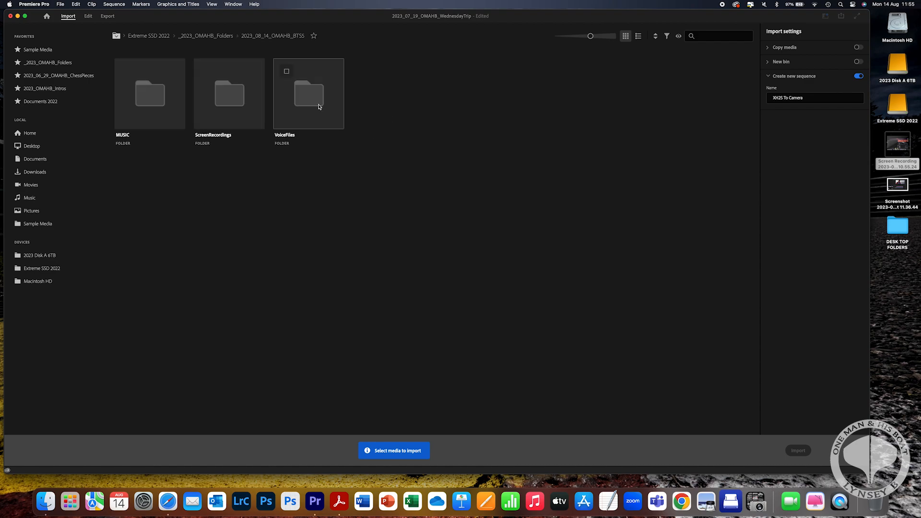
double_click(142, 105)
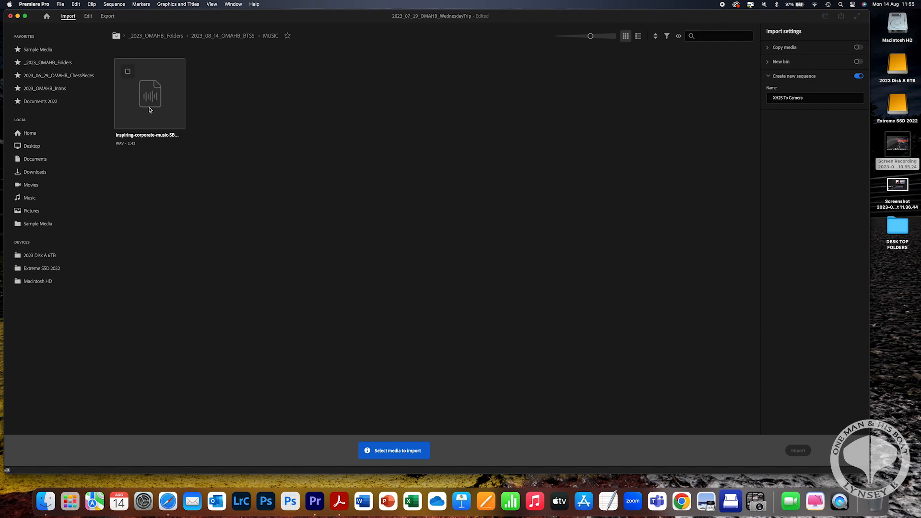
Step: Import the inspiring-corporate-music WAV with a new sequence named Music
click(149, 104)
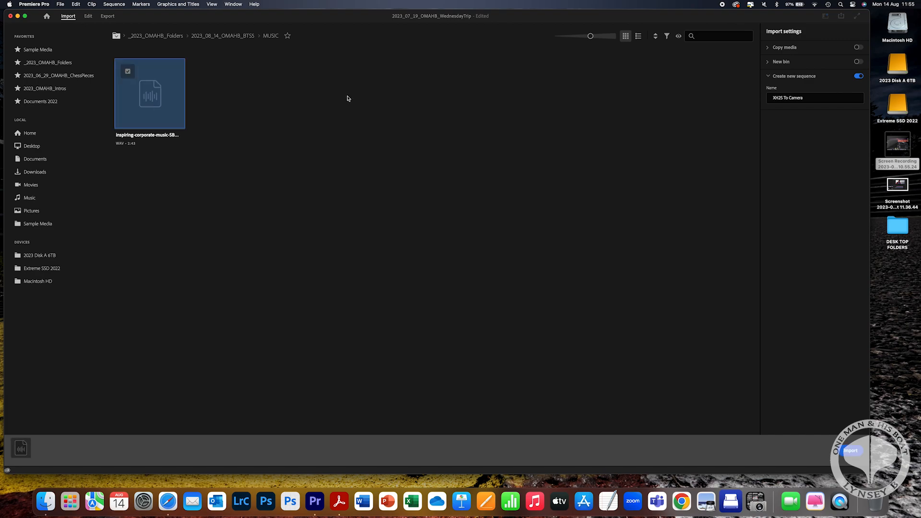
click(812, 98)
text(M)
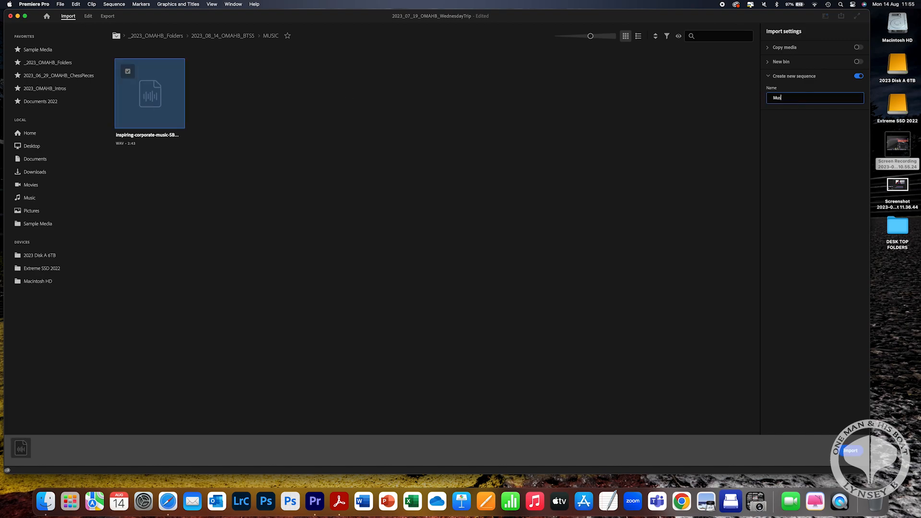
text(usic)
click(856, 454)
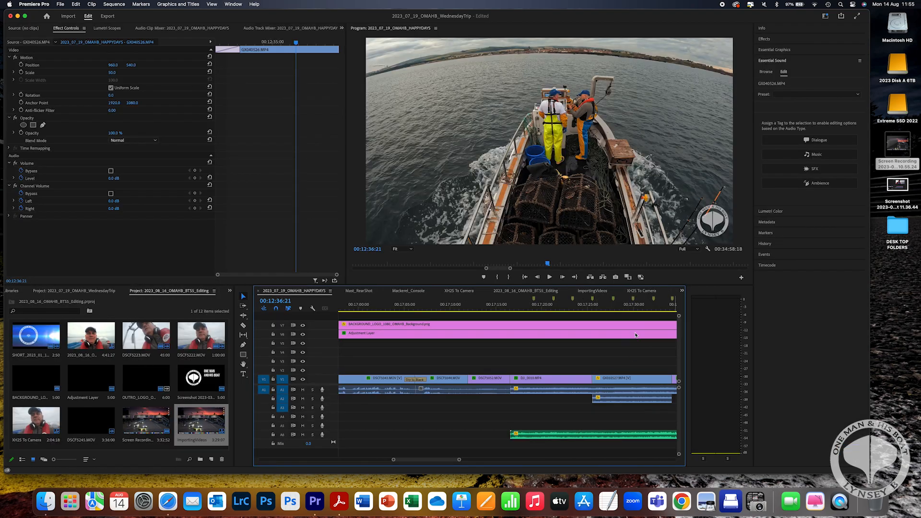
Step: Examine how the clip cuts line up with the green music track, from DJI_0010.MP4 near 00:17:16 to the cut at 00:17:42:58
click(514, 306)
click(508, 306)
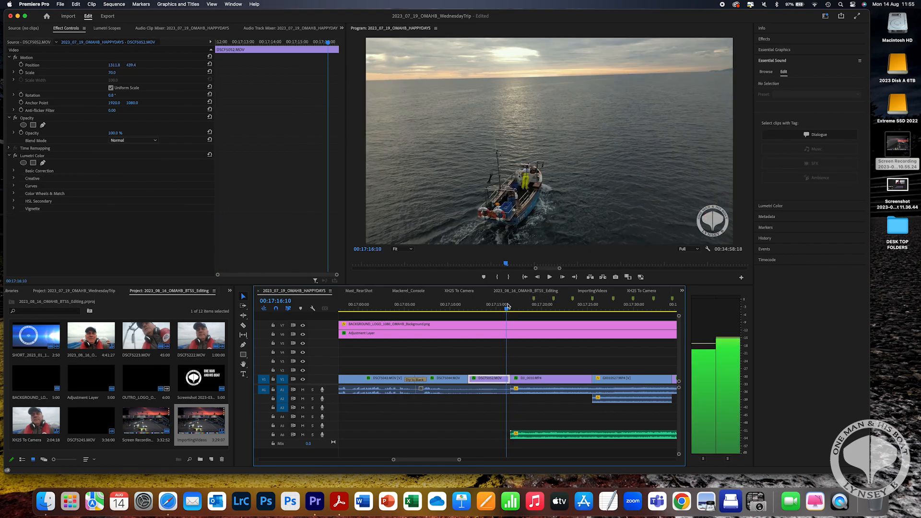
click(514, 306)
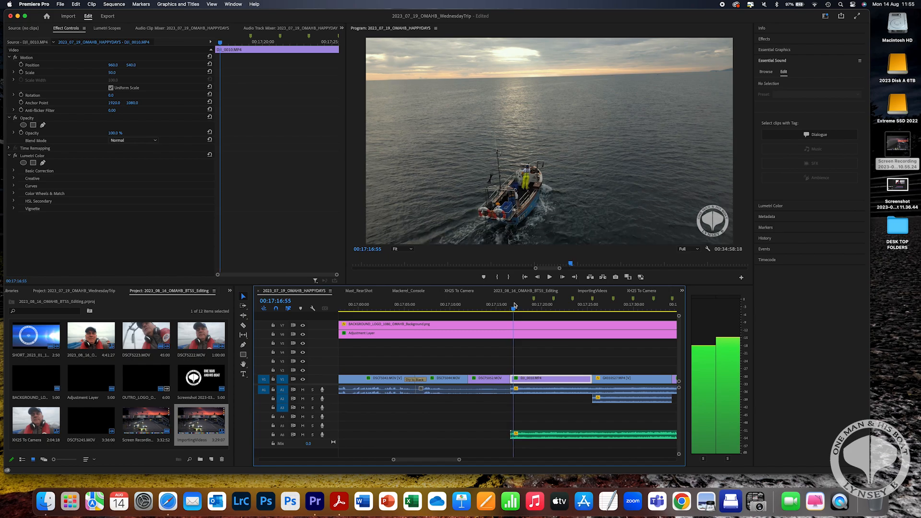
click(515, 306)
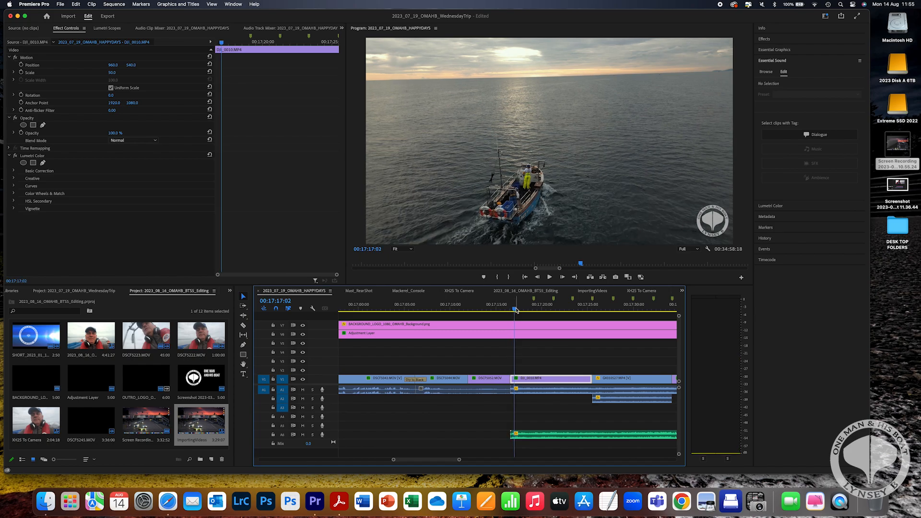
drag(516, 310, 592, 302)
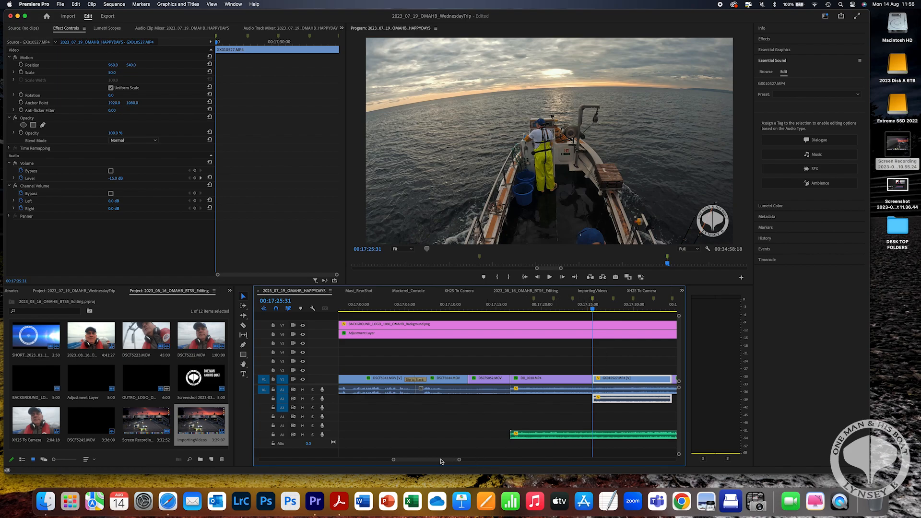
scroll(441, 461, right, 3)
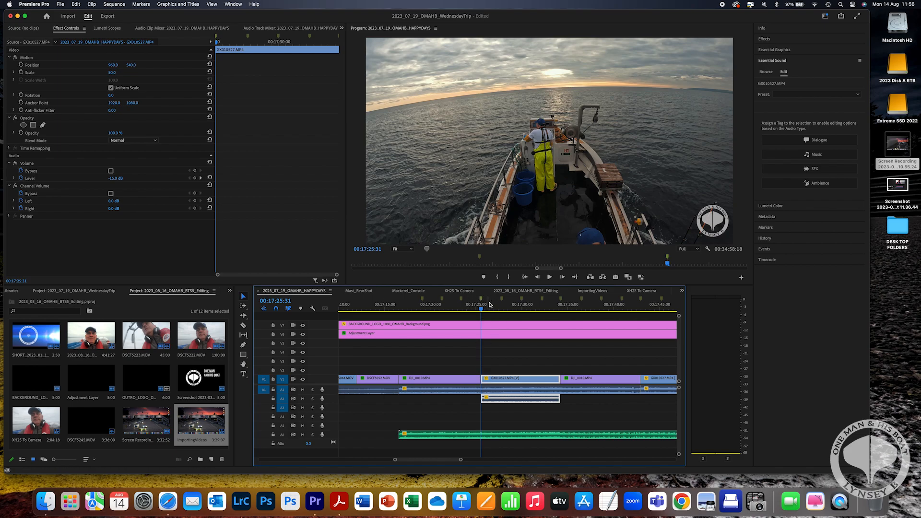
click(561, 303)
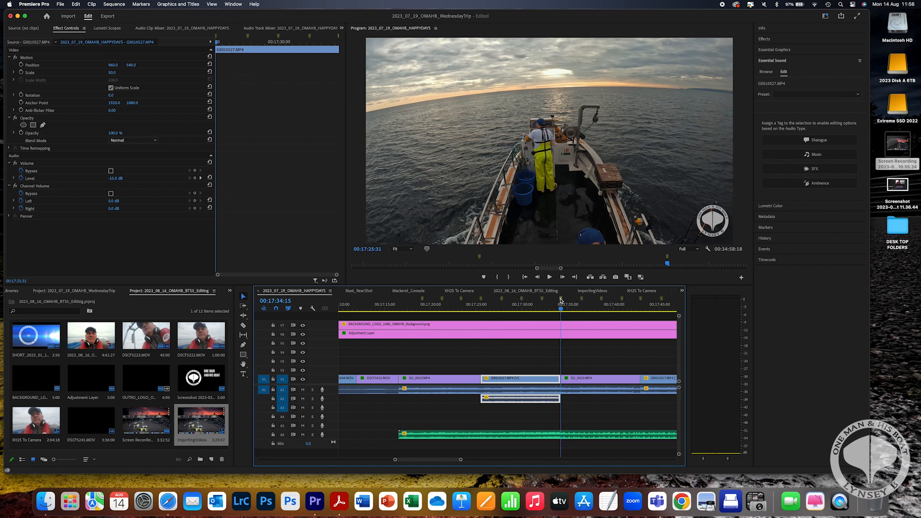
click(640, 302)
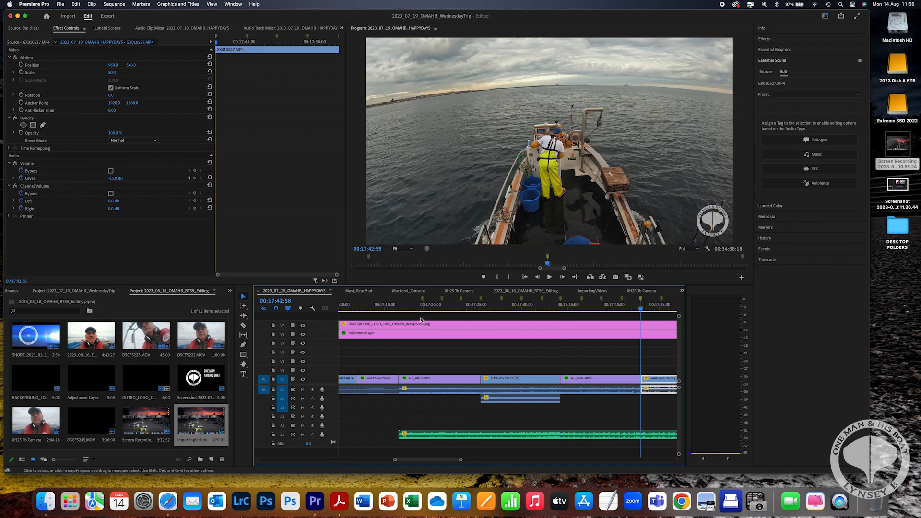
Step: Play the music section from 00:17:16:46 and stop playback at 00:17:37:16
click(401, 309)
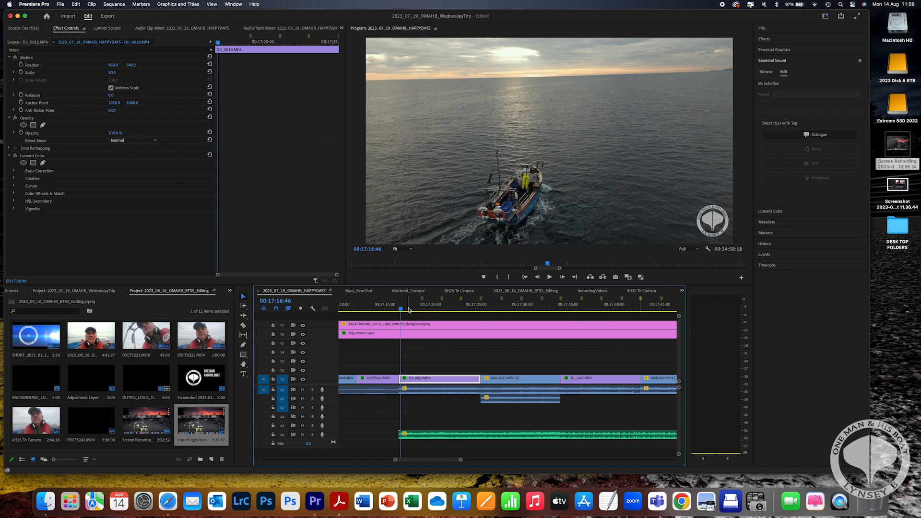
click(549, 277)
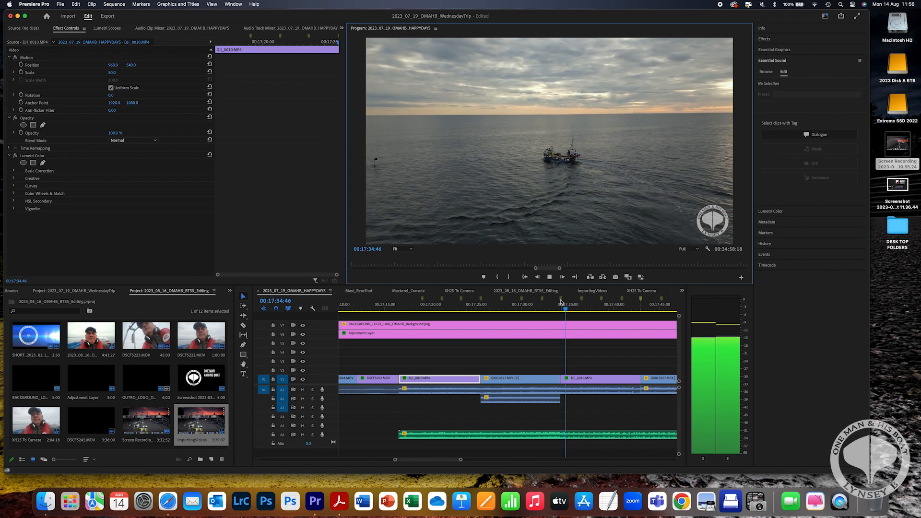
click(551, 278)
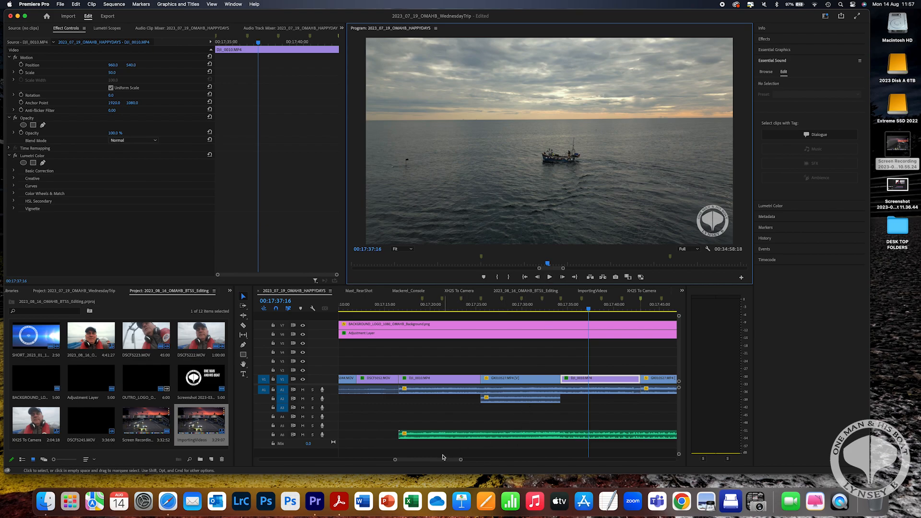
Step: Add a Dip to Black transition to the end of the last purple clip on track V2, just before DSCF5058.MOV
drag(443, 459, 465, 463)
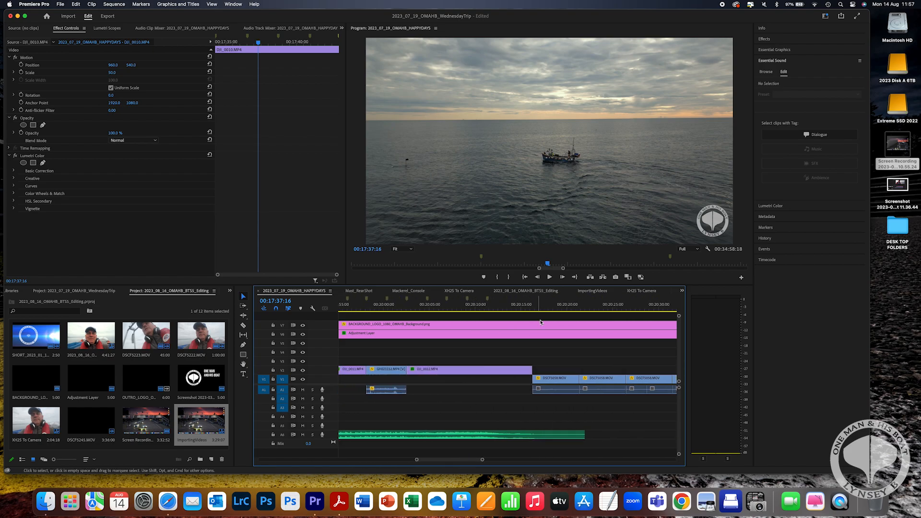
mouse_move(510, 305)
mouse_down()
mouse_move(544, 303)
mouse_move(516, 312)
mouse_up()
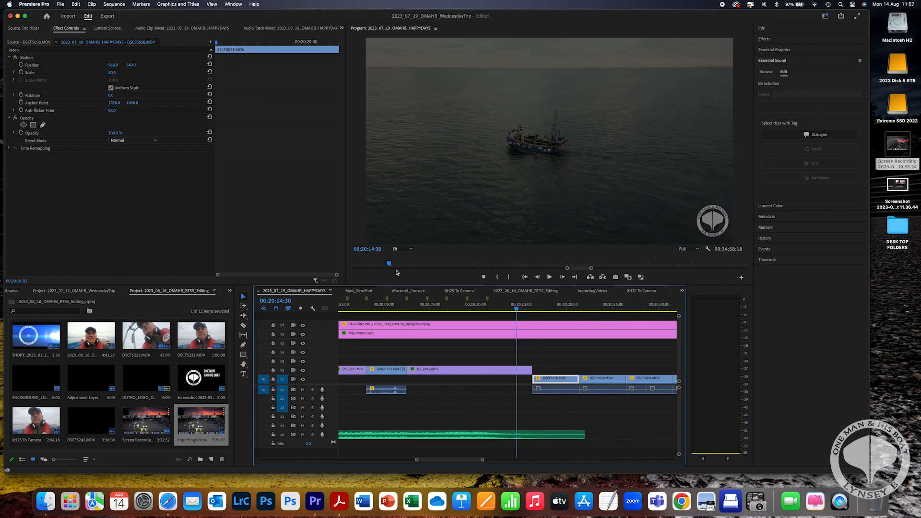
click(765, 39)
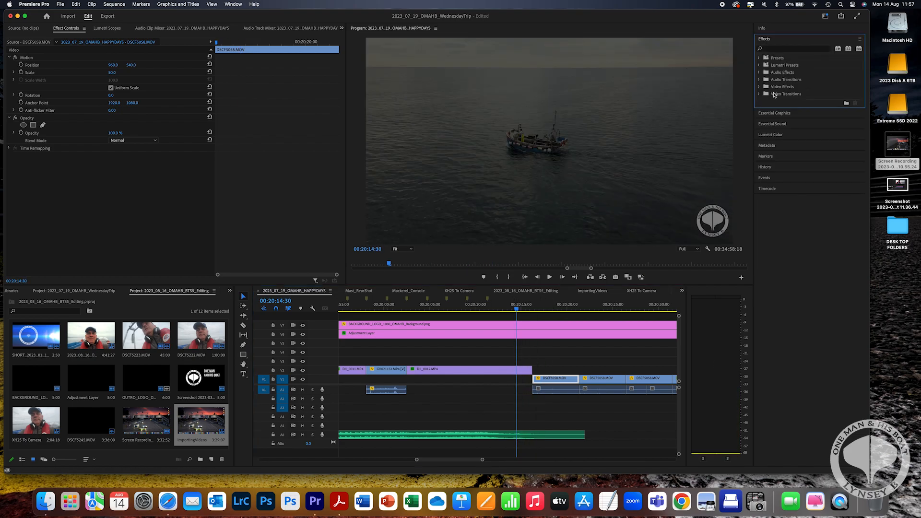
click(759, 94)
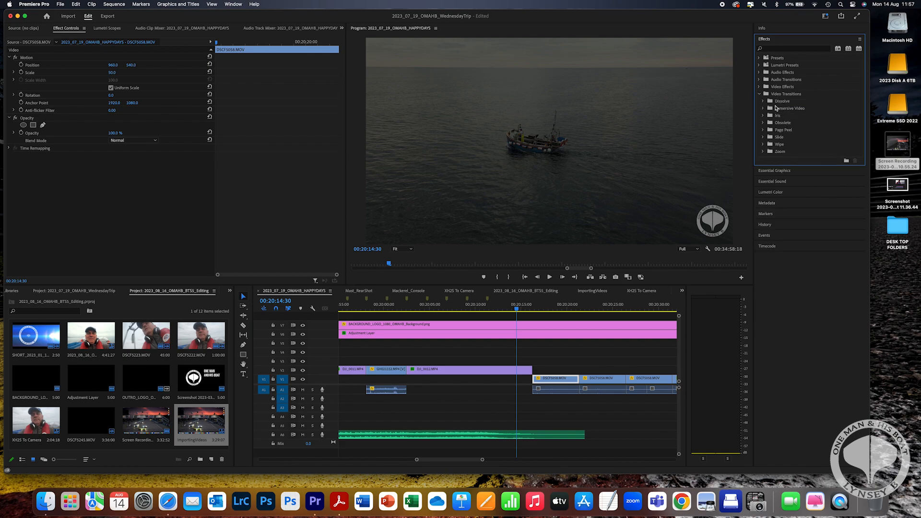
click(763, 101)
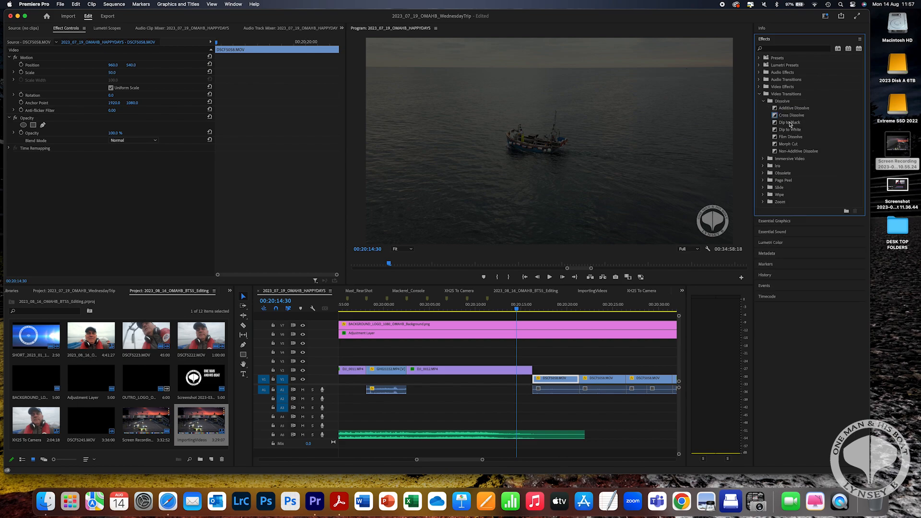
drag(790, 123, 531, 373)
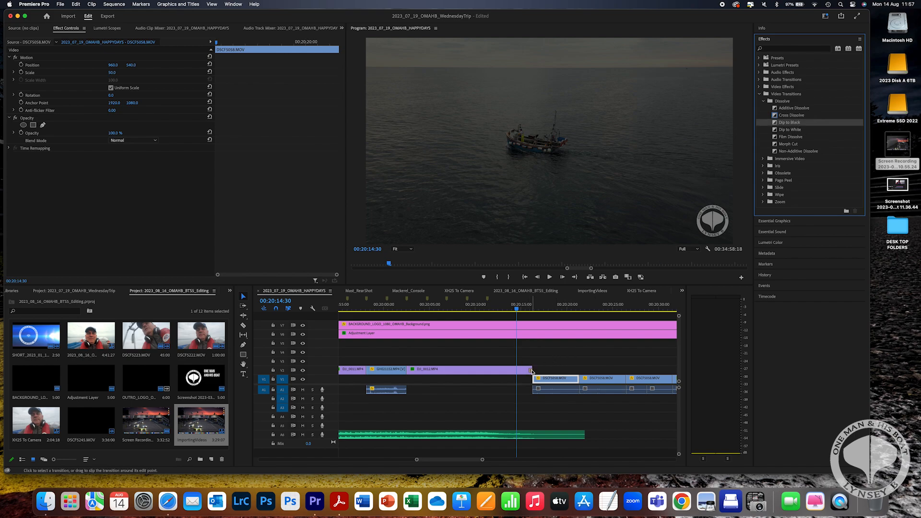
Step: Extend the Dip to Black transition at the end of DJI_0012.MP4 to 00:00:01:43, and delete the transition
click(530, 372)
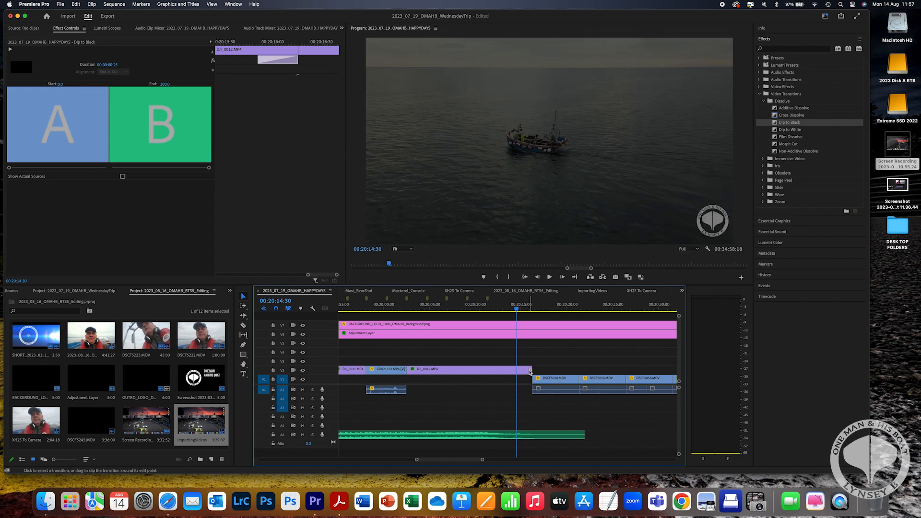
drag(530, 372, 517, 370)
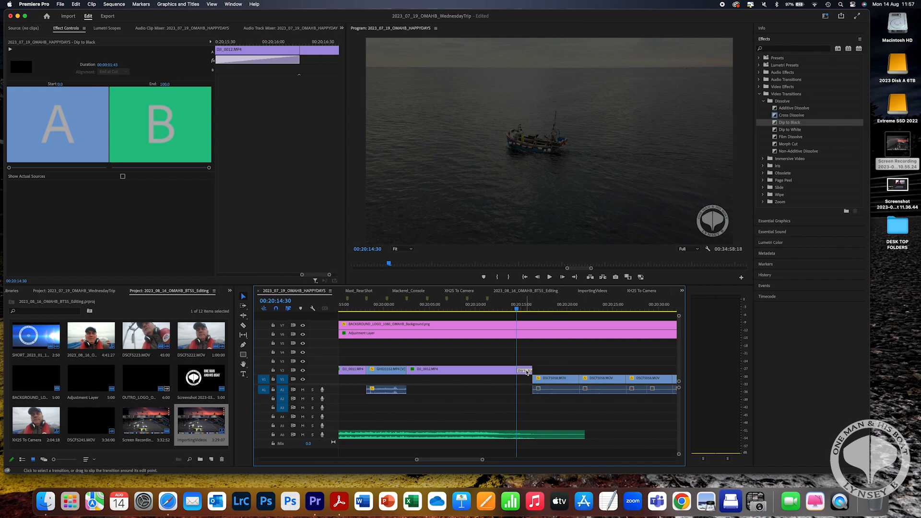
key(Delete)
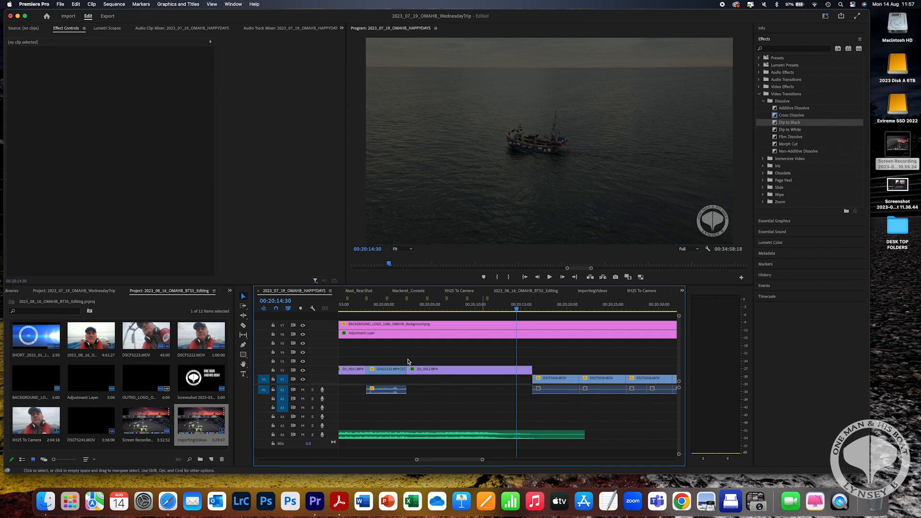
Step: Examine the keyframed opacity fade-out at the end of DJI_0012.MP4 and its cut into DSCF5058.MOV
click(501, 370)
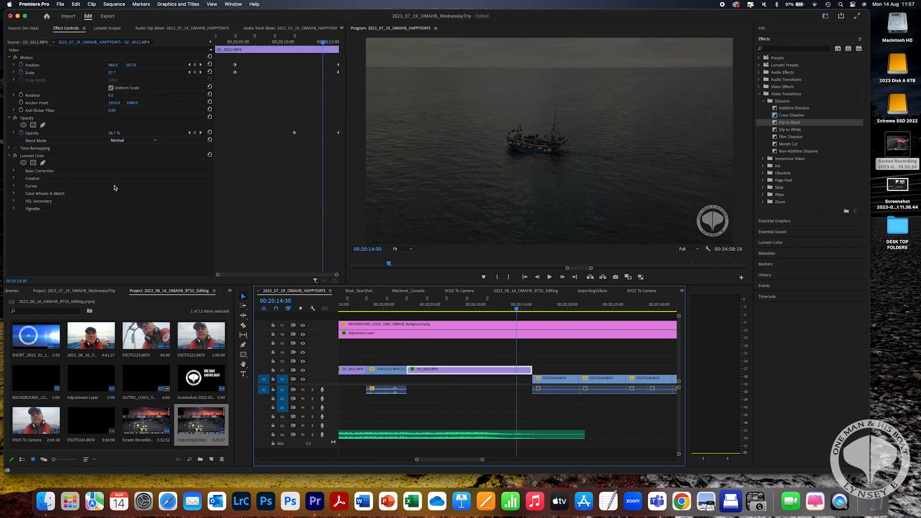
drag(327, 47, 289, 53)
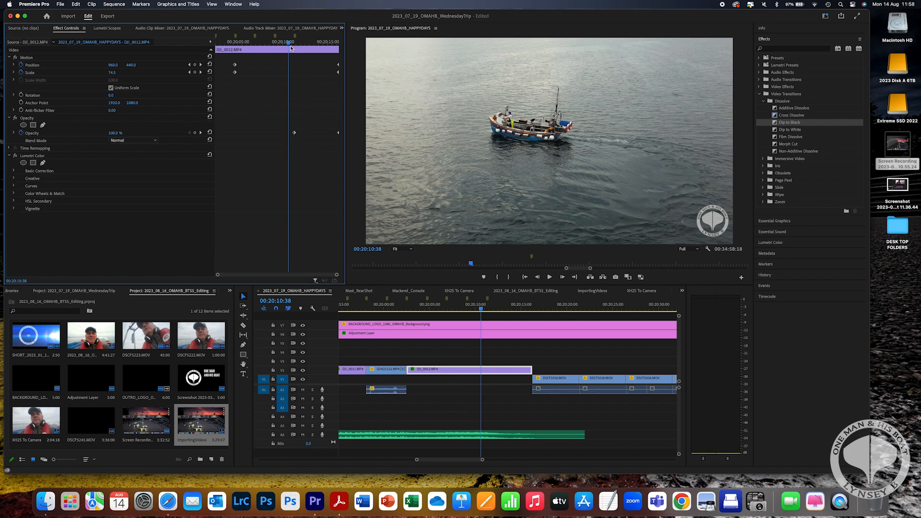
drag(291, 47, 338, 46)
click(523, 313)
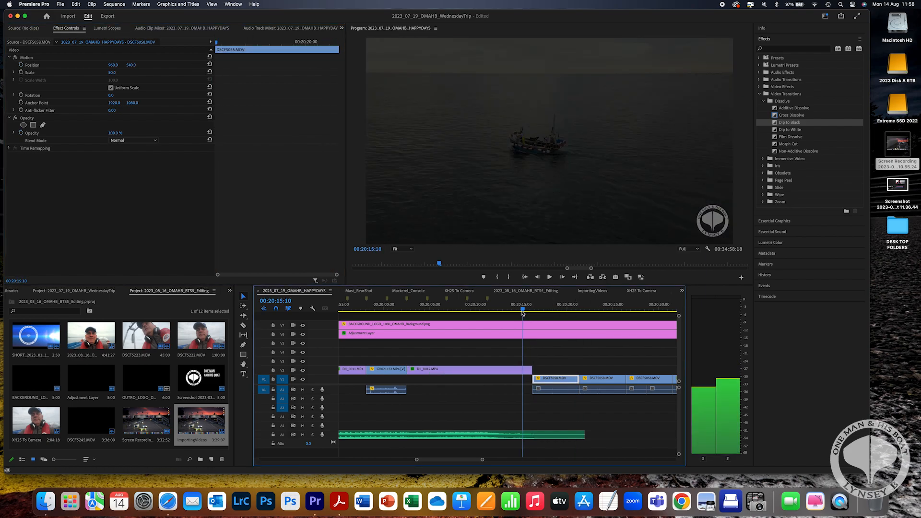
drag(523, 313, 512, 311)
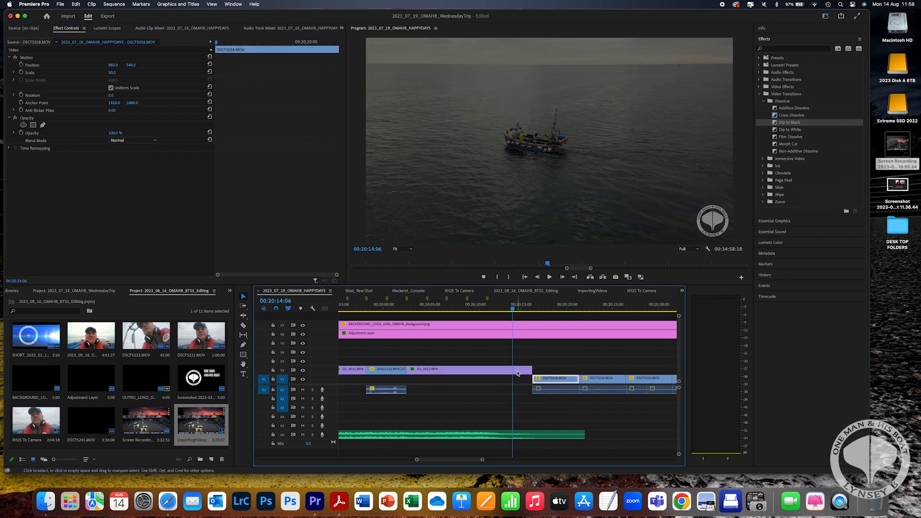
click(517, 370)
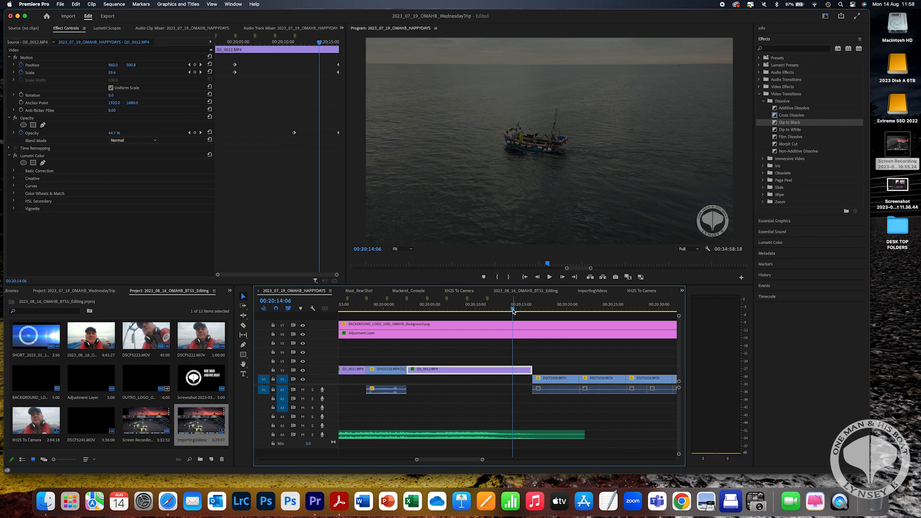
mouse_move(514, 310)
mouse_down()
mouse_move(530, 310)
mouse_move(506, 311)
mouse_up()
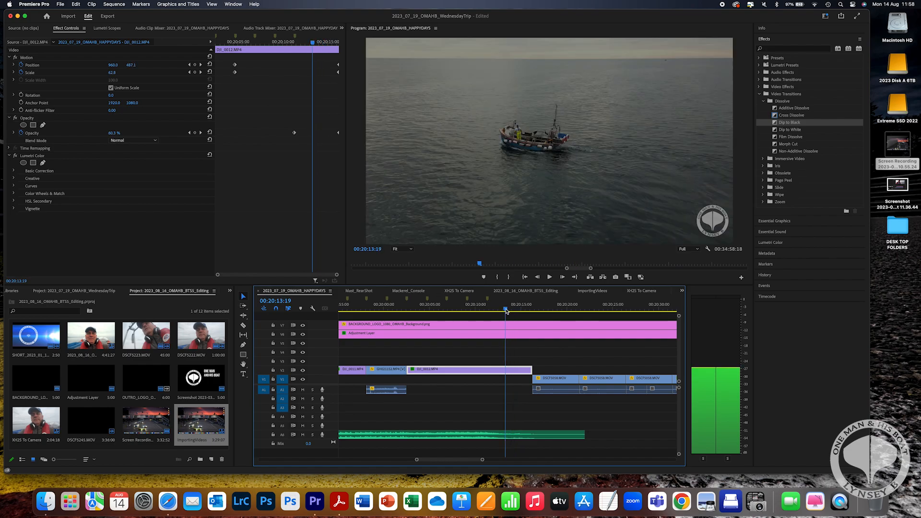
drag(506, 311, 531, 311)
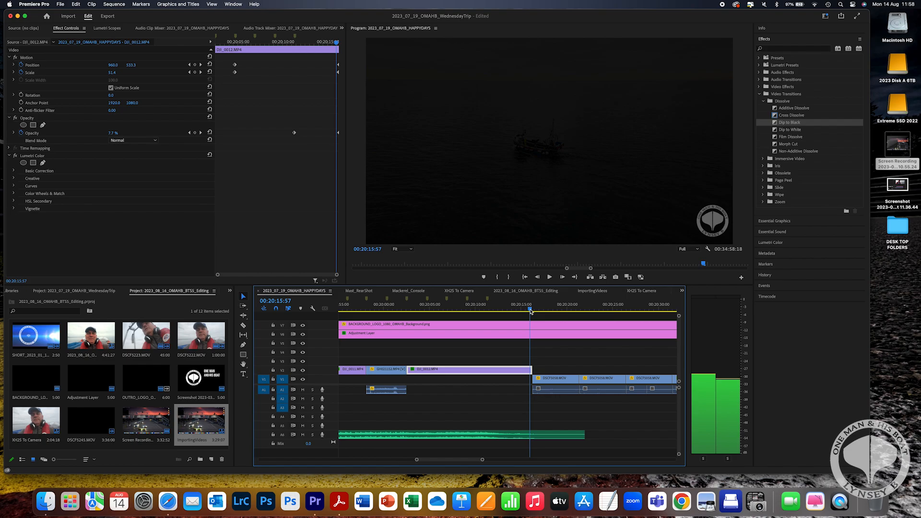
drag(531, 312, 541, 308)
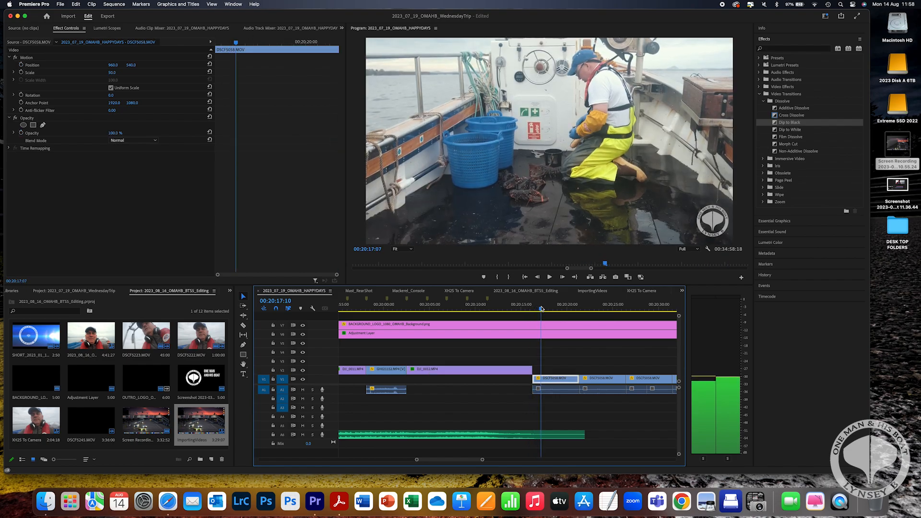
Step: Apply the Balanced Male Voice dialogue preset to the opening clip DSCF5033.MOV at the start of the timeline
scroll(456, 462, right, 3)
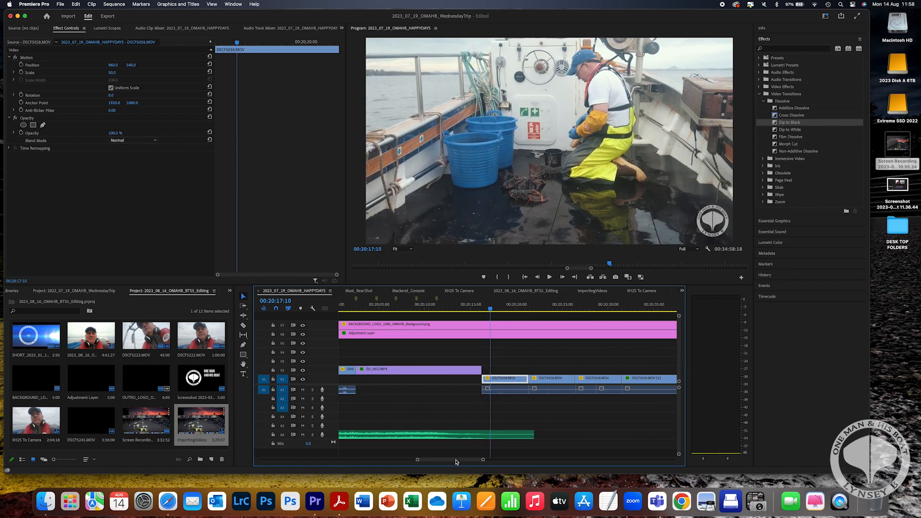
drag(455, 462, 462, 462)
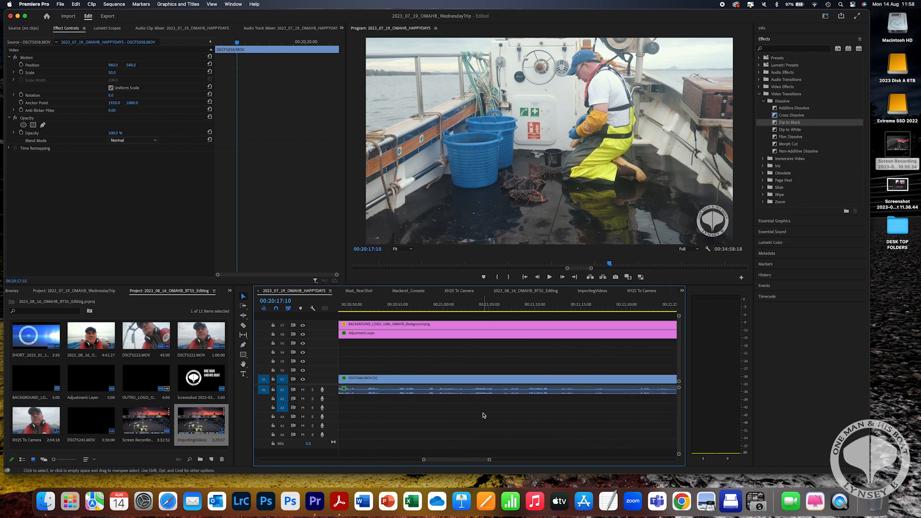
drag(473, 459, 297, 445)
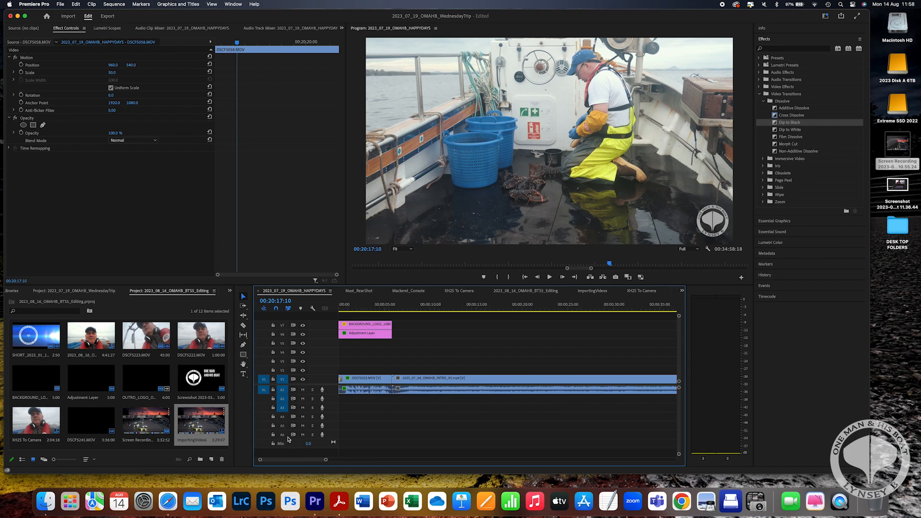
click(368, 307)
click(364, 383)
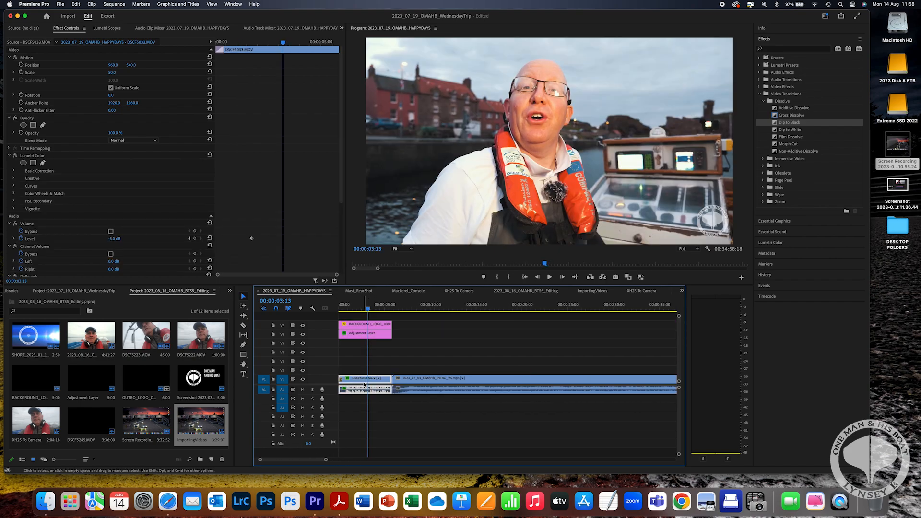
click(775, 221)
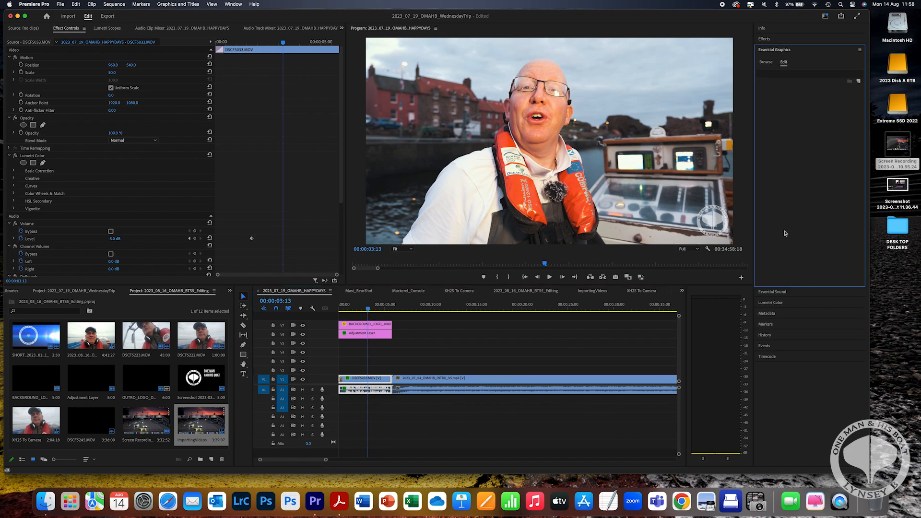
click(774, 292)
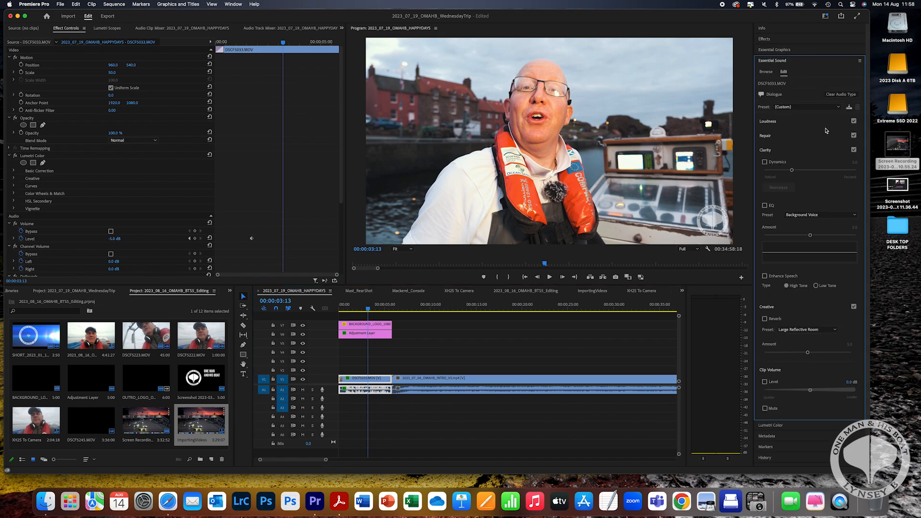
click(376, 381)
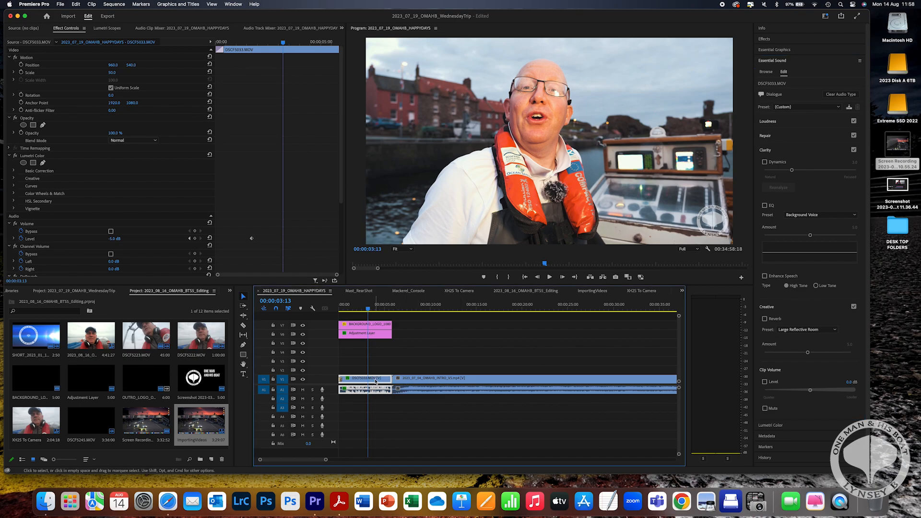
click(838, 107)
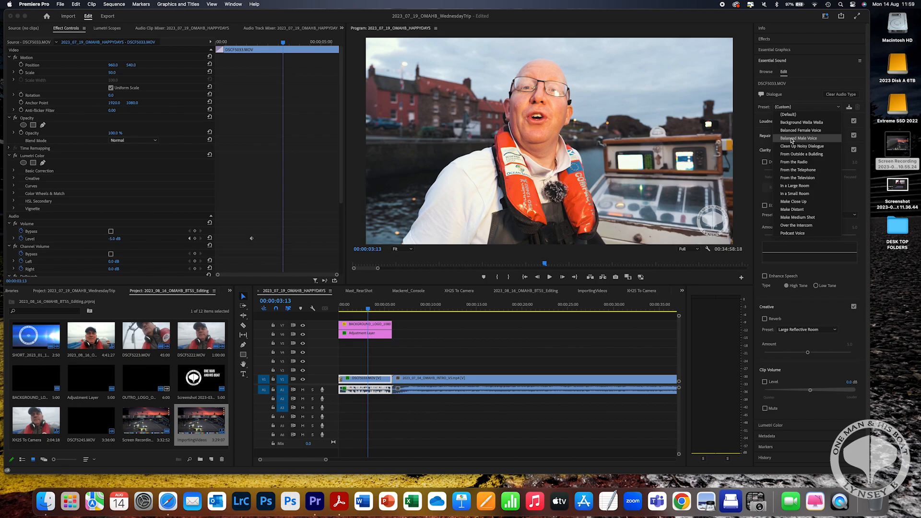
click(792, 140)
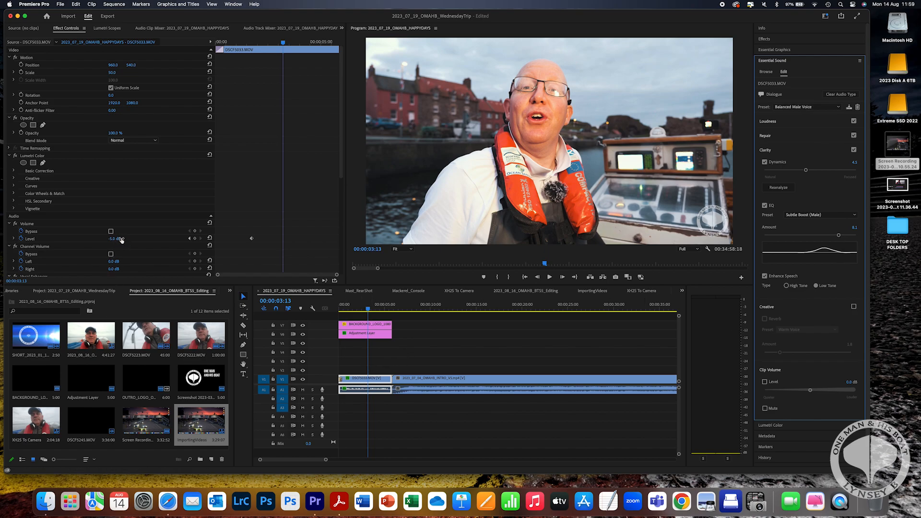
Step: Open the volume level of DSCF5033.MOV for editing and preview the opening clip through to the intro video at 00:00:09:53
click(115, 239)
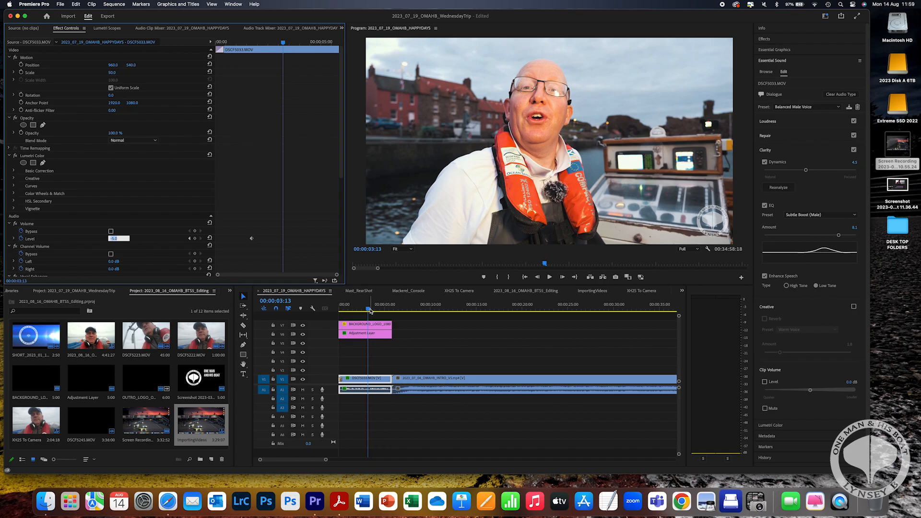
drag(368, 310, 343, 311)
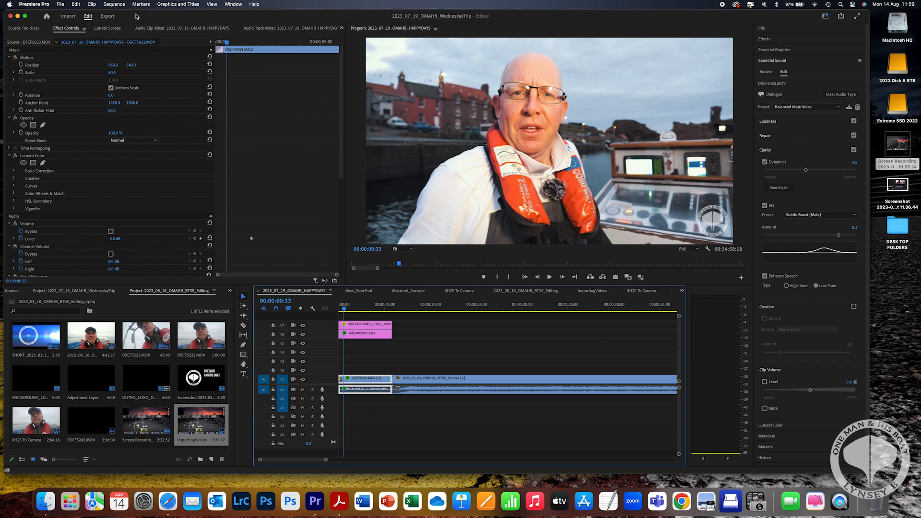
click(357, 309)
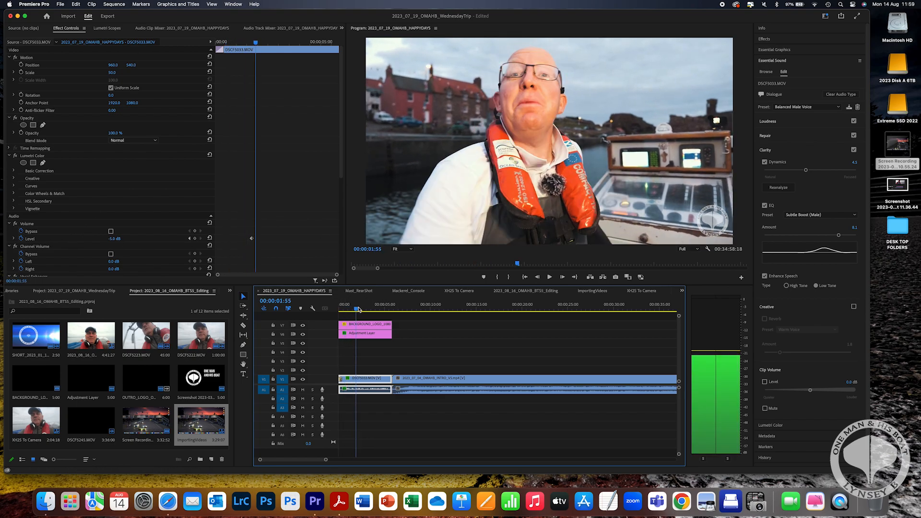
drag(359, 309, 429, 307)
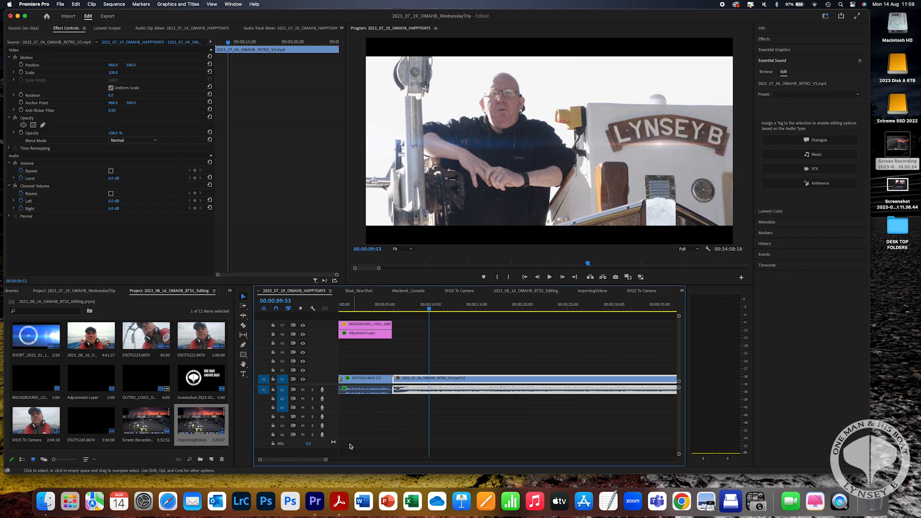
Step: Examine the HAPPY DAYS title graphic at the end of the intro and open its text layer's properties in Essential Graphics
drag(327, 461, 320, 461)
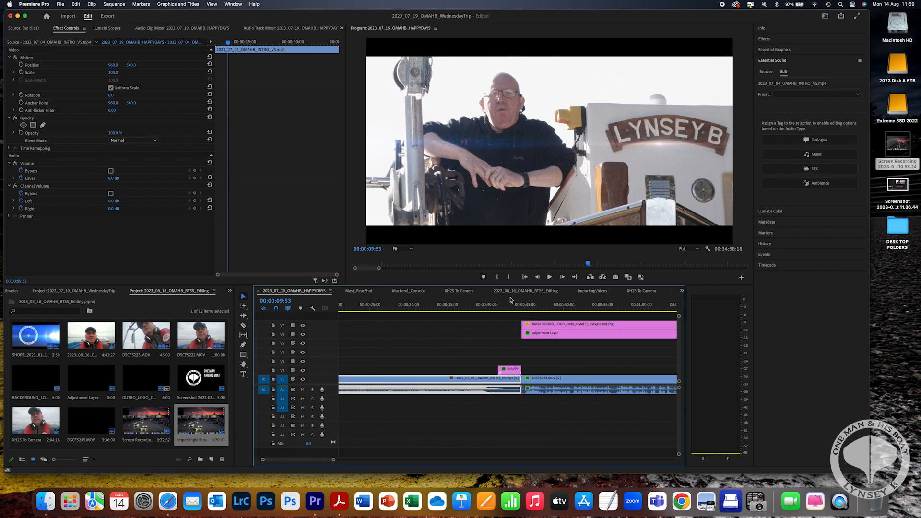
click(506, 304)
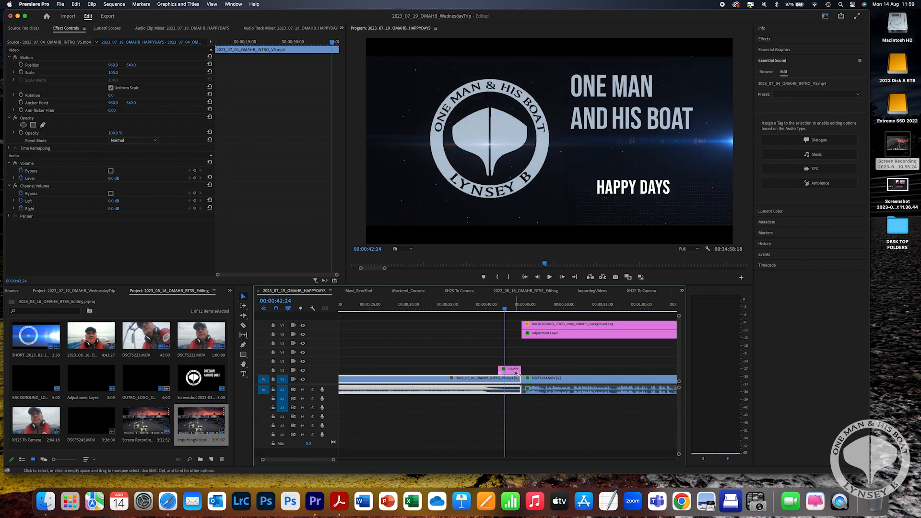
click(515, 371)
click(785, 51)
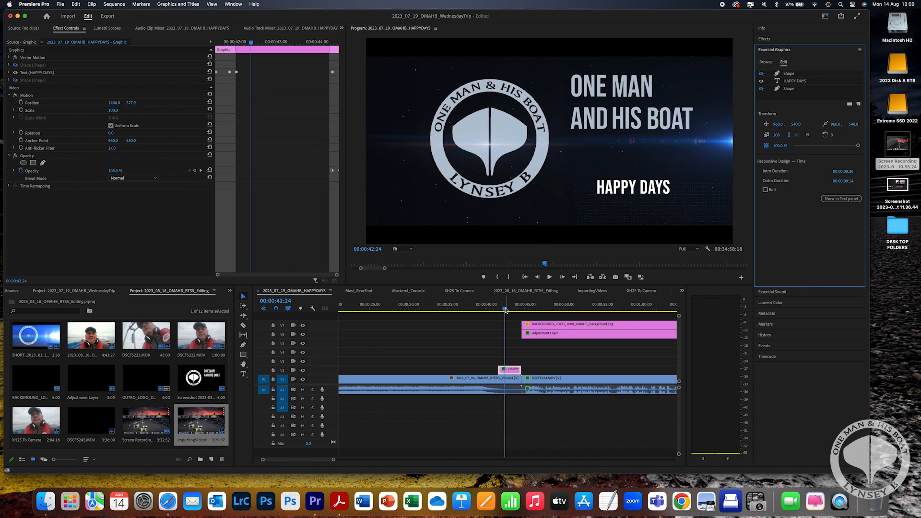
click(493, 311)
drag(493, 311, 518, 307)
click(510, 369)
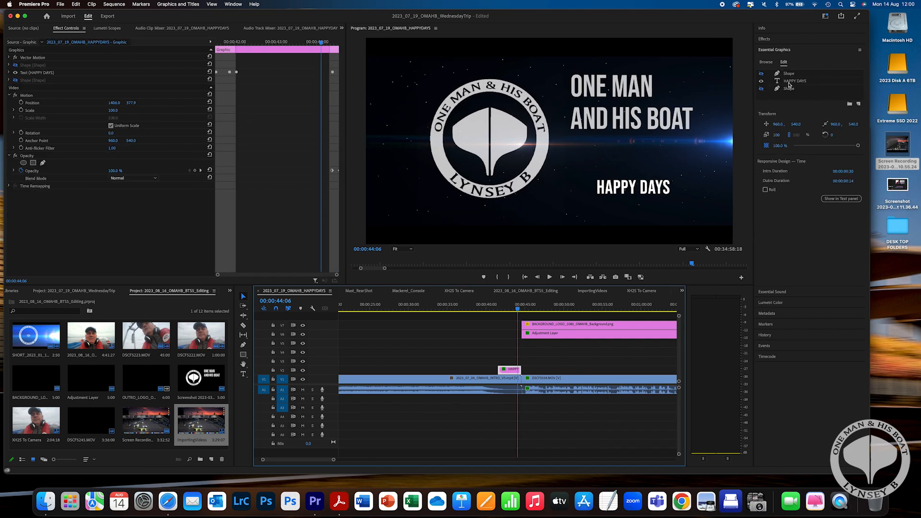
click(791, 82)
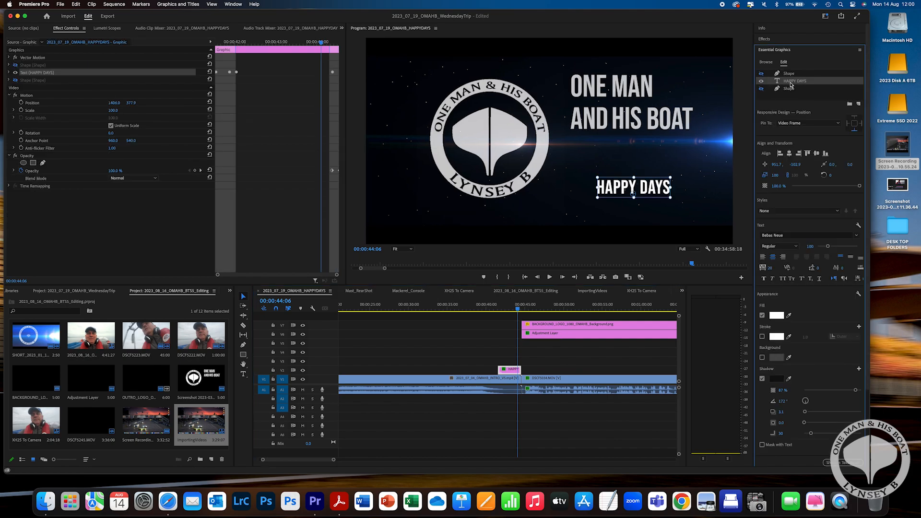
click(544, 379)
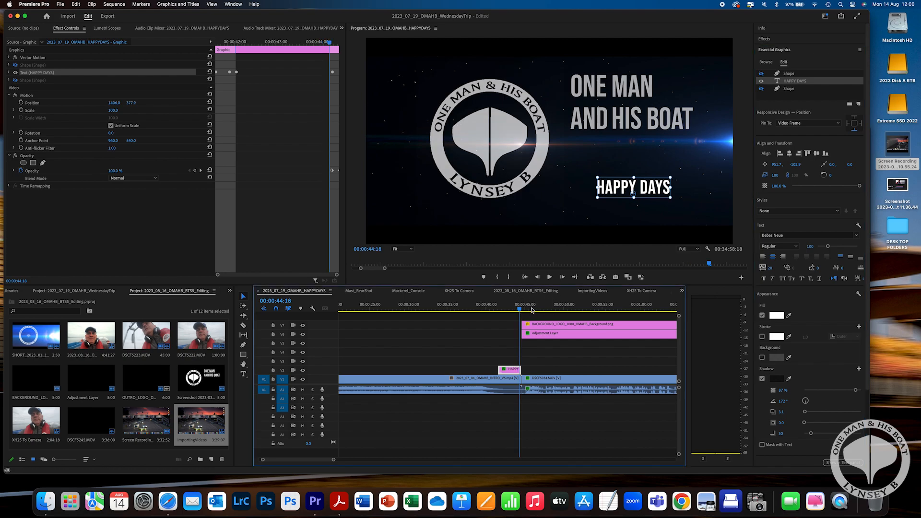
Step: Play the outro at the end of the sequence from 00:34:50:51 and stop at 00:34:54:28
drag(295, 461, 561, 465)
click(455, 304)
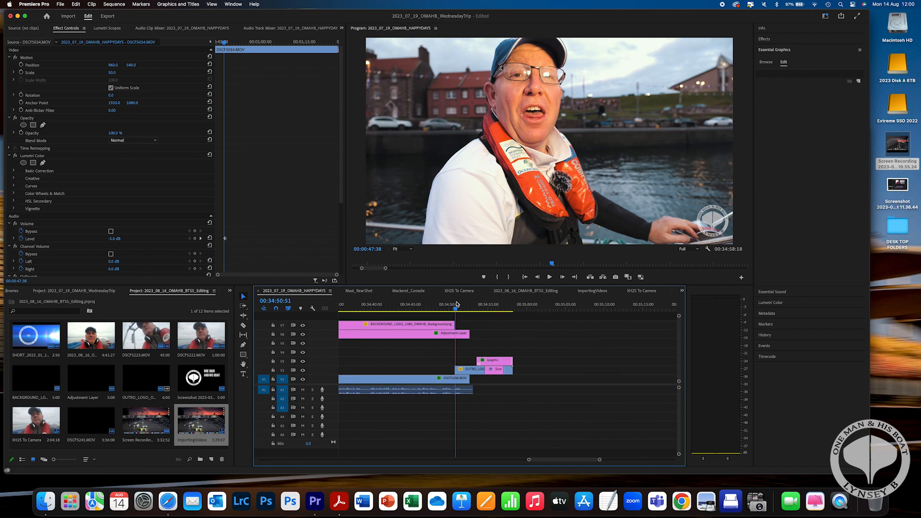
click(549, 278)
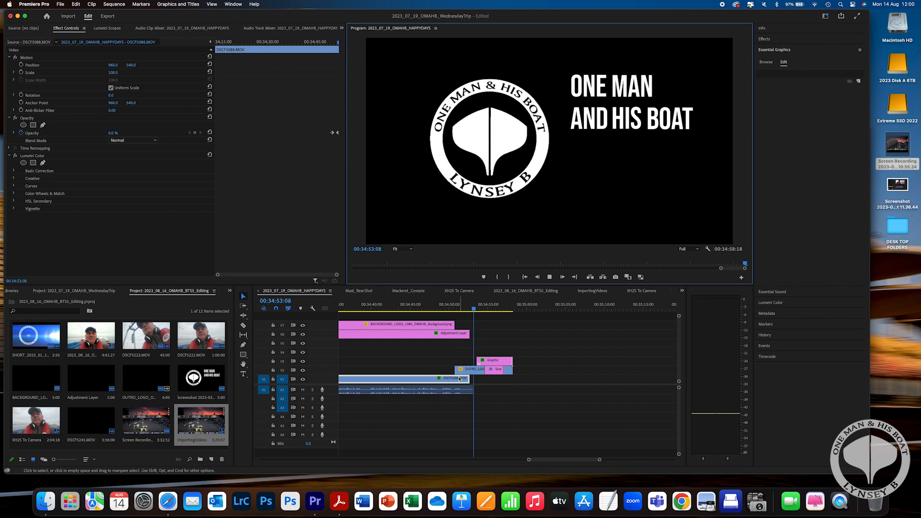
click(543, 282)
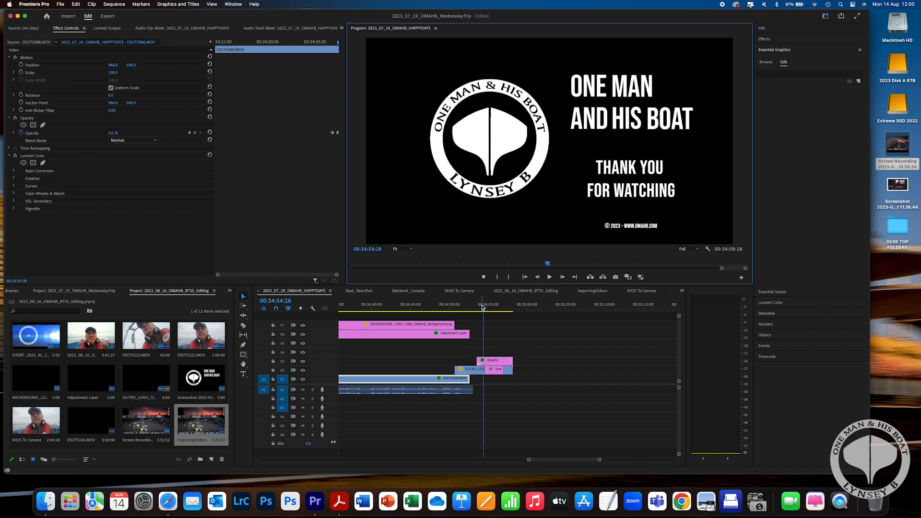
Step: Review the blend from the final clip into the outro logo, and replay it to the sequence end at 00:34:58:18
drag(465, 311, 460, 311)
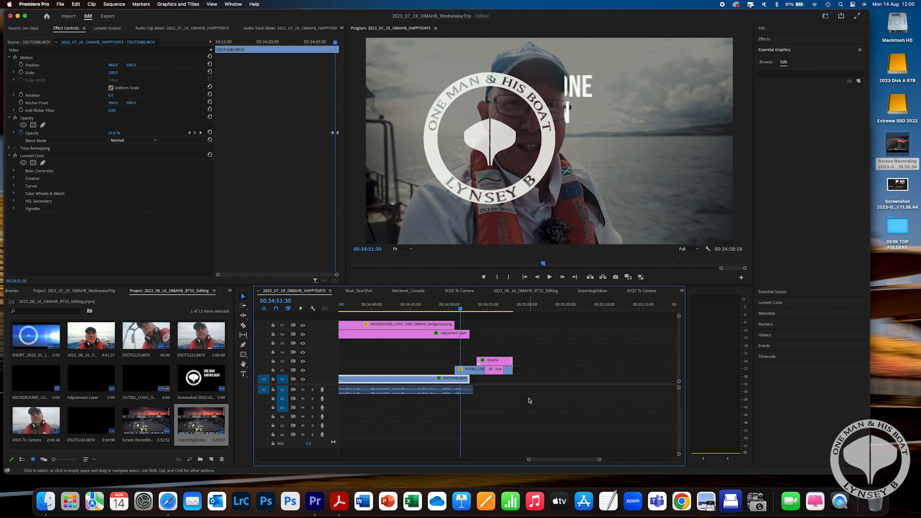
mouse_move(461, 310)
mouse_down()
mouse_move(510, 310)
mouse_move(443, 316)
mouse_up()
key(space)
click(550, 278)
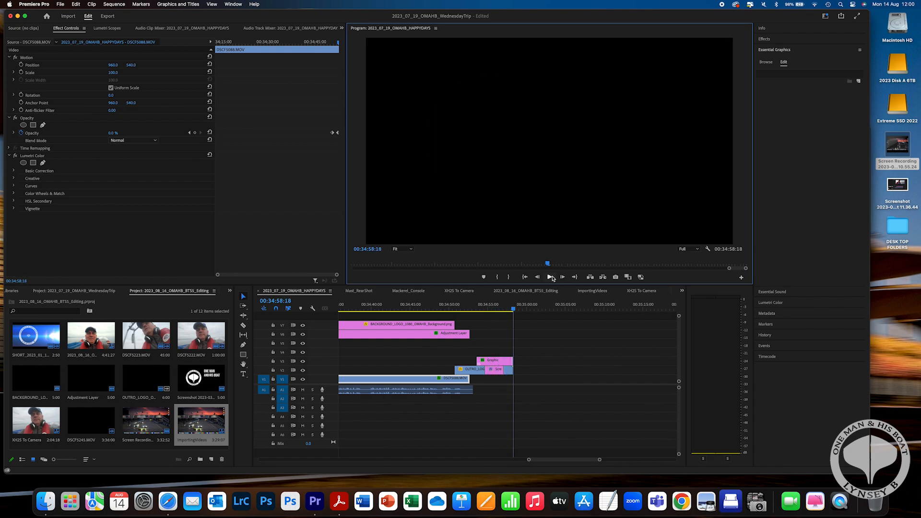
Step: Scrub the final clip's fade from 00:34:46:19 into the outro logo to review how the watermark, picture and outro overlap
click(422, 305)
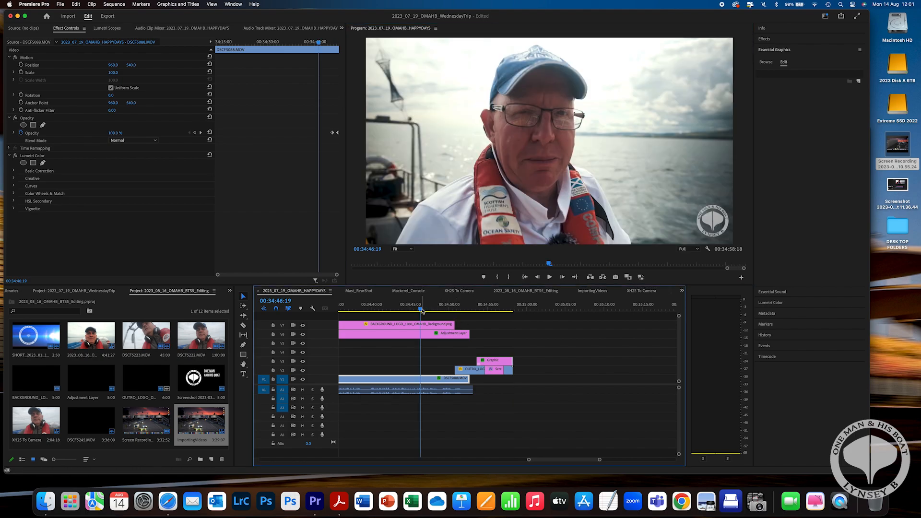
drag(422, 309, 444, 309)
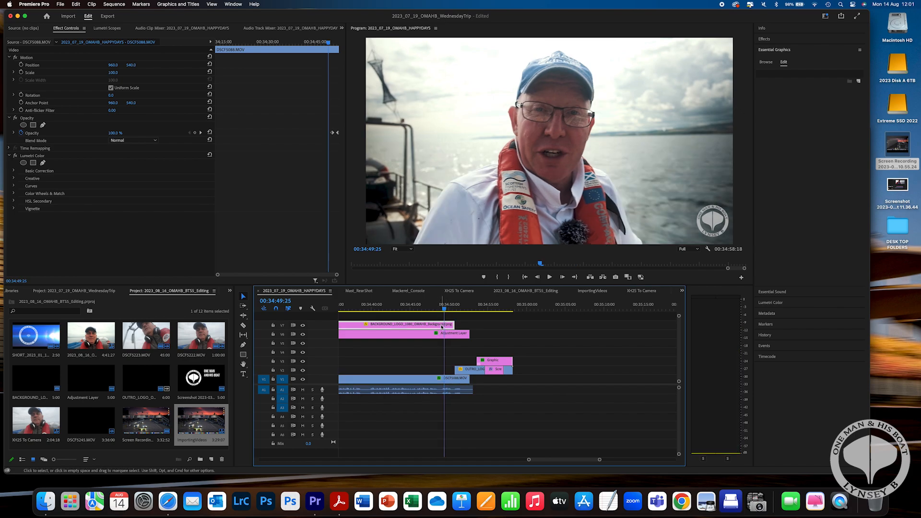
click(441, 327)
click(450, 310)
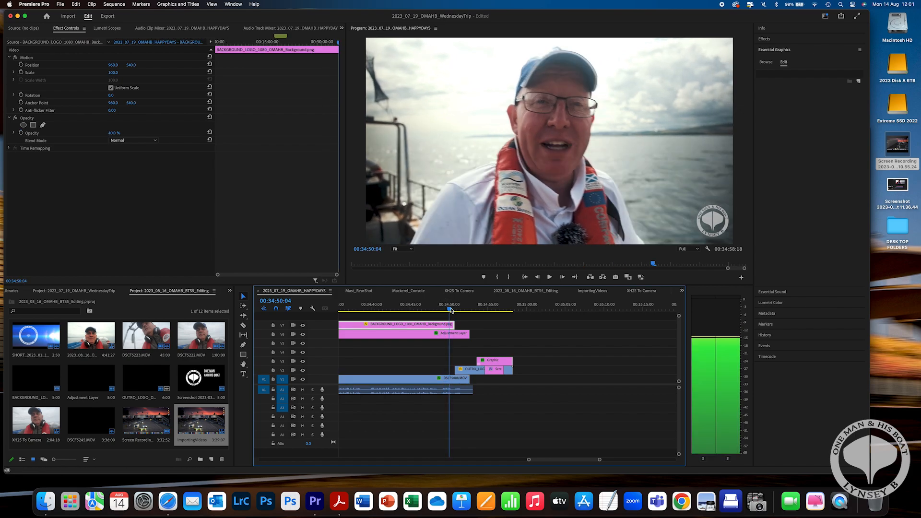
drag(450, 309, 456, 308)
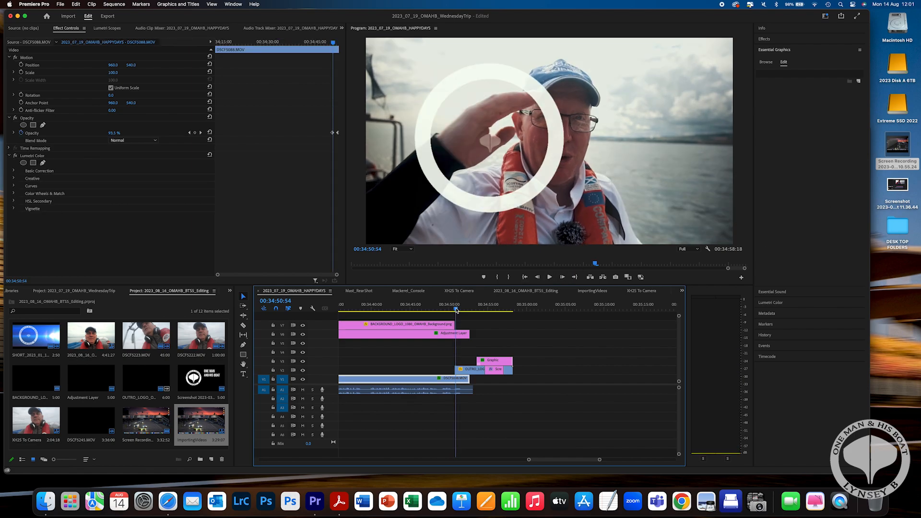
drag(456, 308, 463, 308)
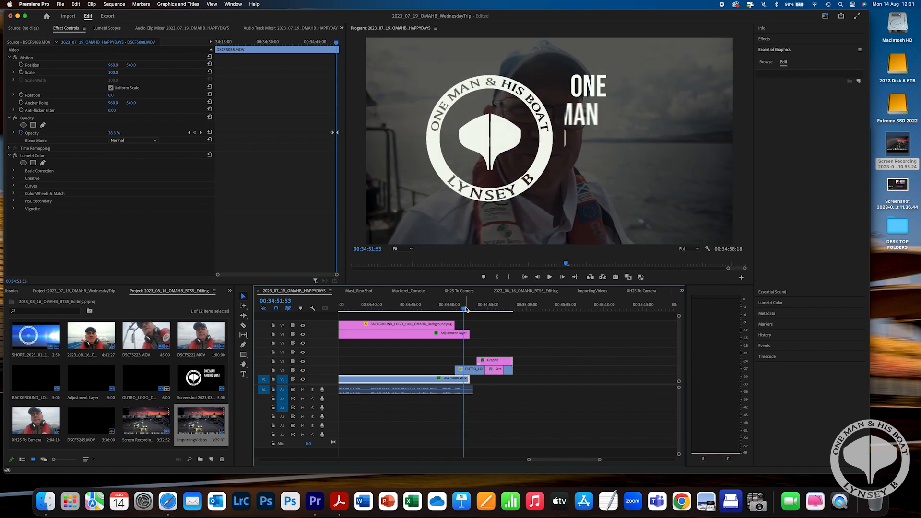
drag(465, 310, 444, 311)
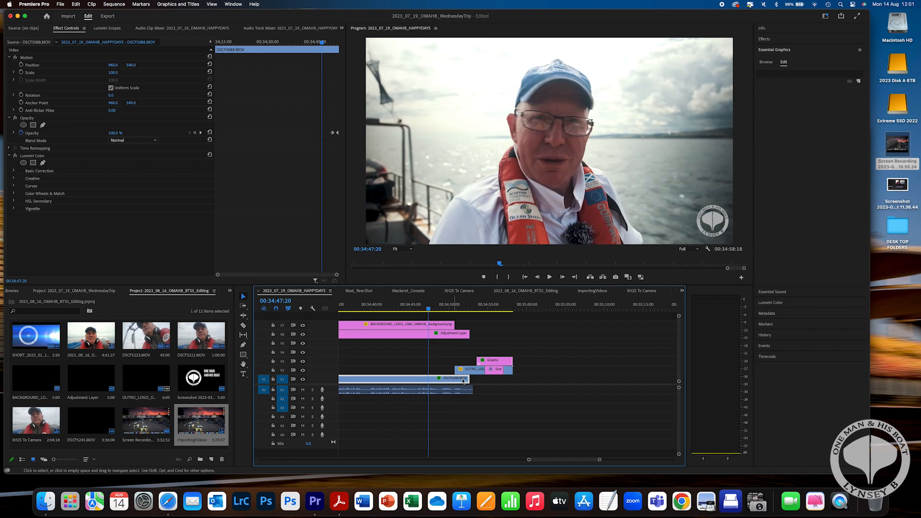
Step: At 00:34:19:11, open the RGB curves of DSCF5088.MOV in Lumetri Color and hide the Adjustment Layer's track
scroll(542, 461, left, 5)
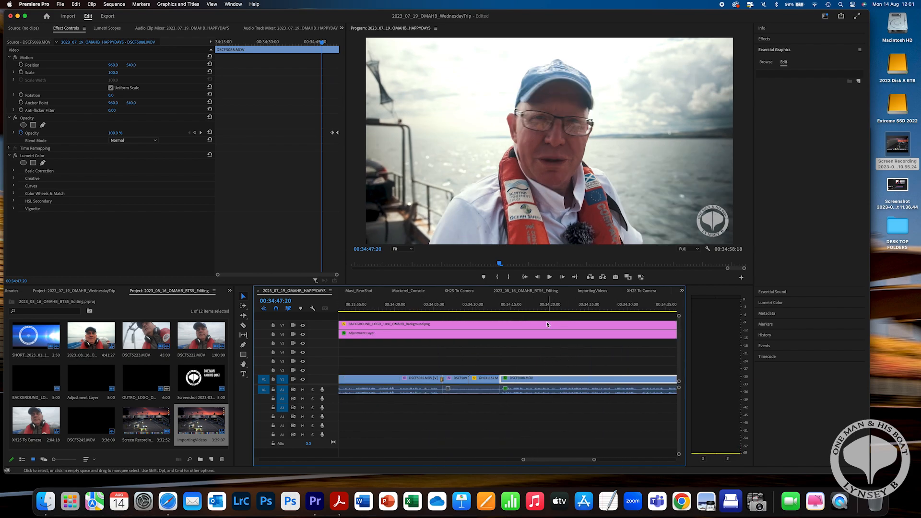
click(545, 359)
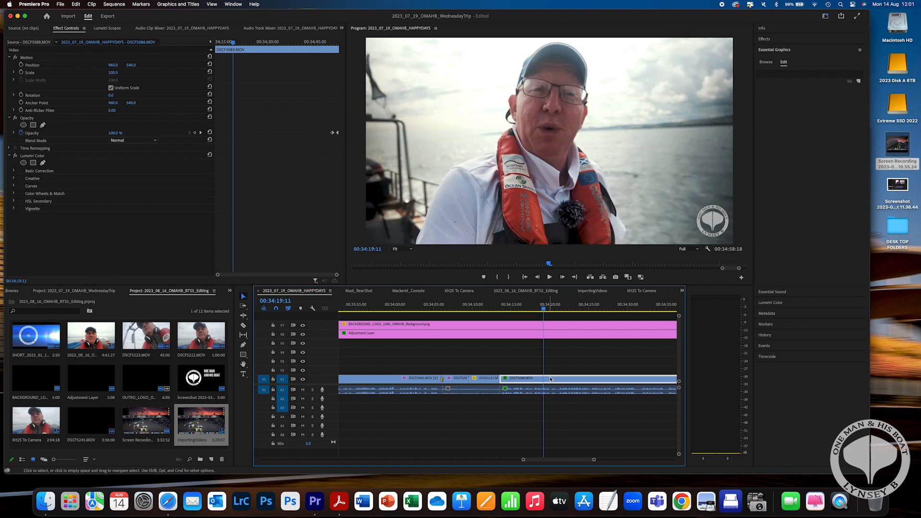
click(771, 304)
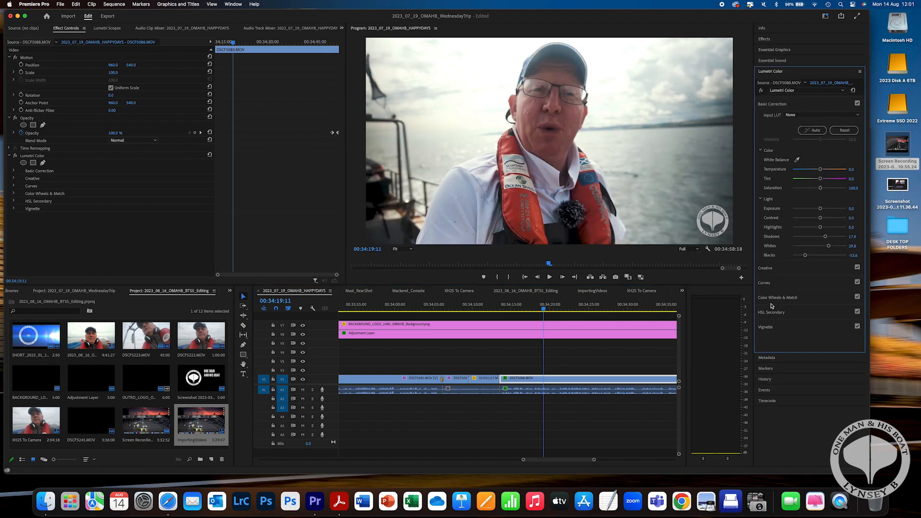
click(763, 285)
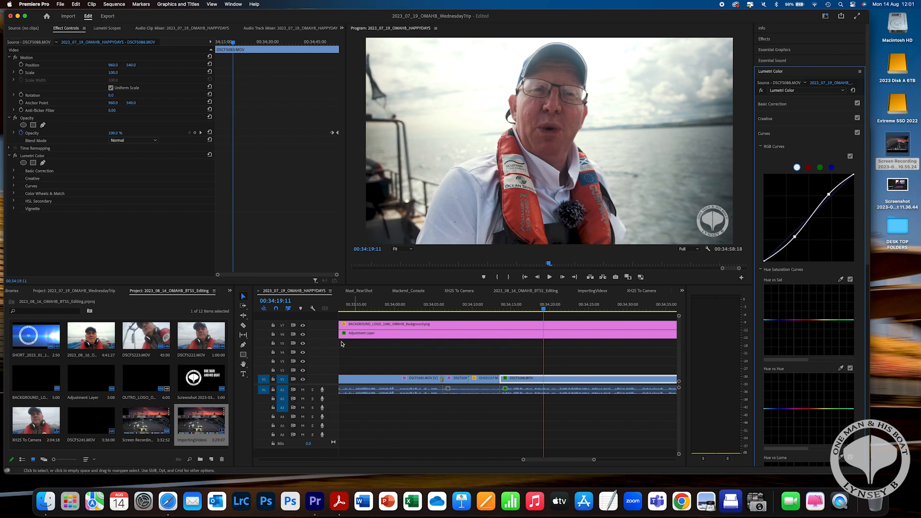
click(303, 334)
click(303, 334)
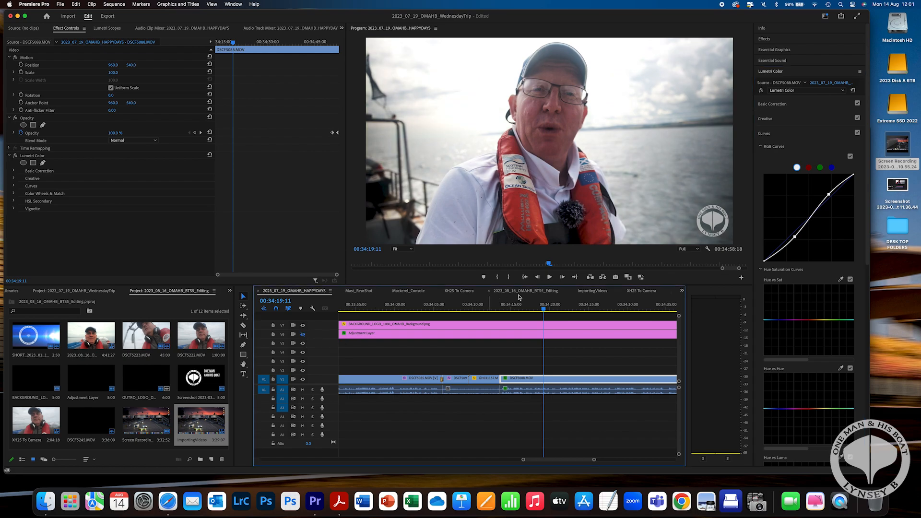
Step: Shape the clip's RGB curve into a stronger S by lowering the shadow point slightly and raising the highlight point
drag(795, 237, 799, 239)
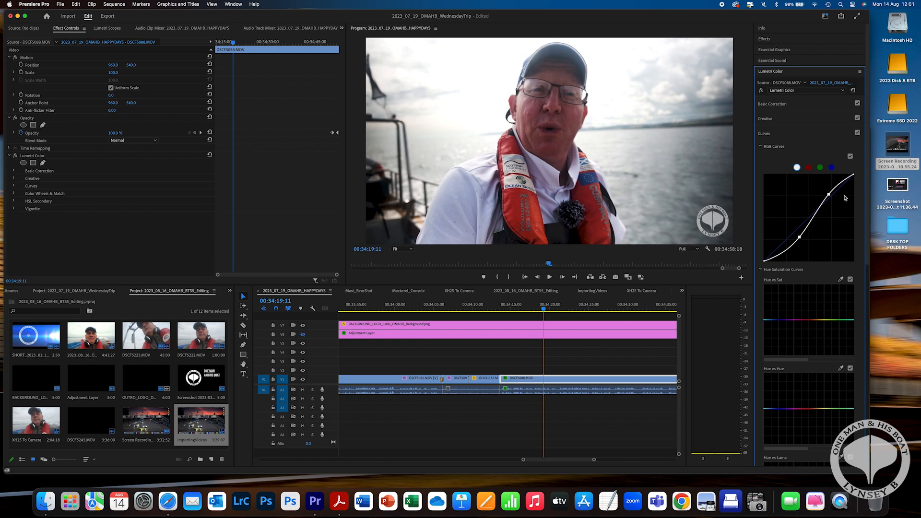
drag(829, 194, 831, 193)
drag(799, 237, 795, 242)
drag(830, 192, 833, 195)
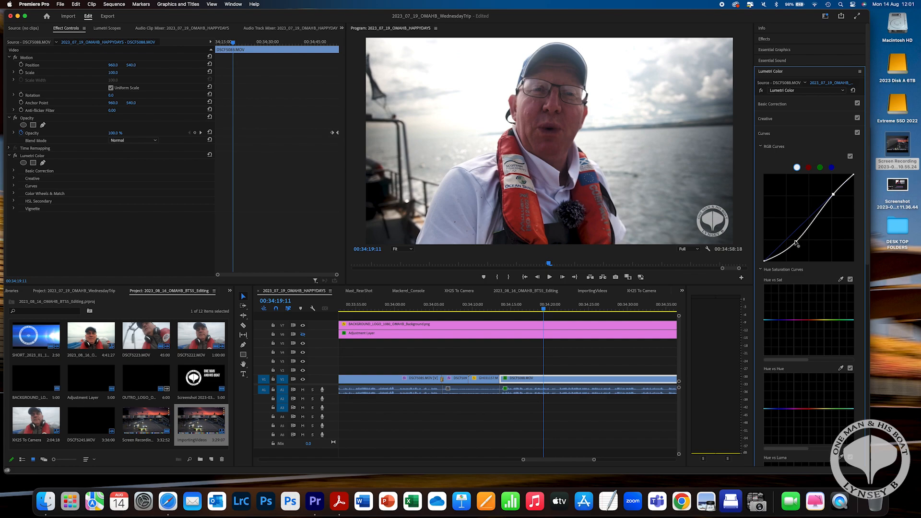
drag(794, 244, 795, 241)
drag(833, 194, 828, 189)
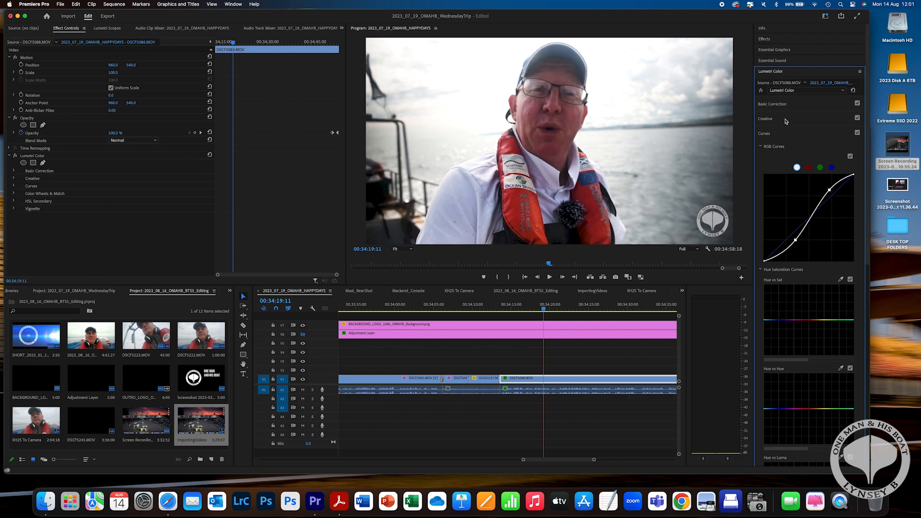
Step: Set the clip's Shadows to 30.7 and Whites to 34.7 in Basic Correction, and show the Adjustment Layer's track again
click(781, 104)
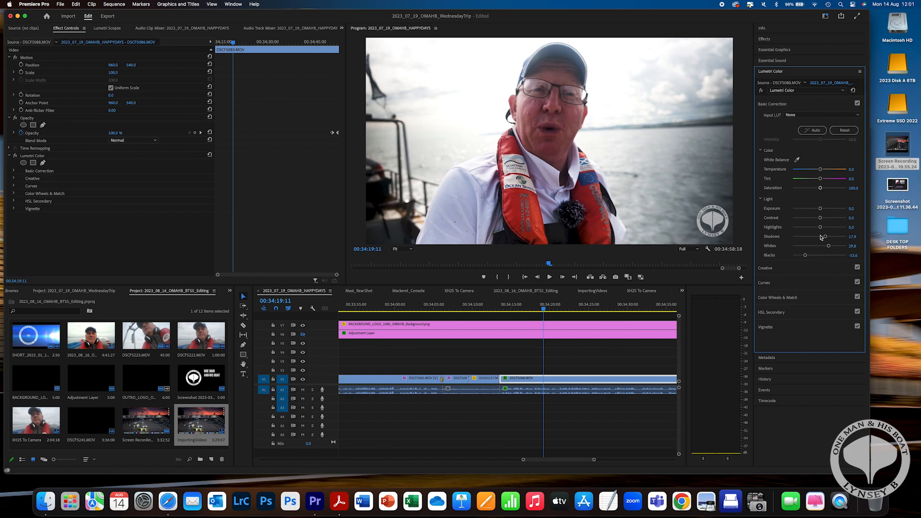
drag(824, 237, 828, 237)
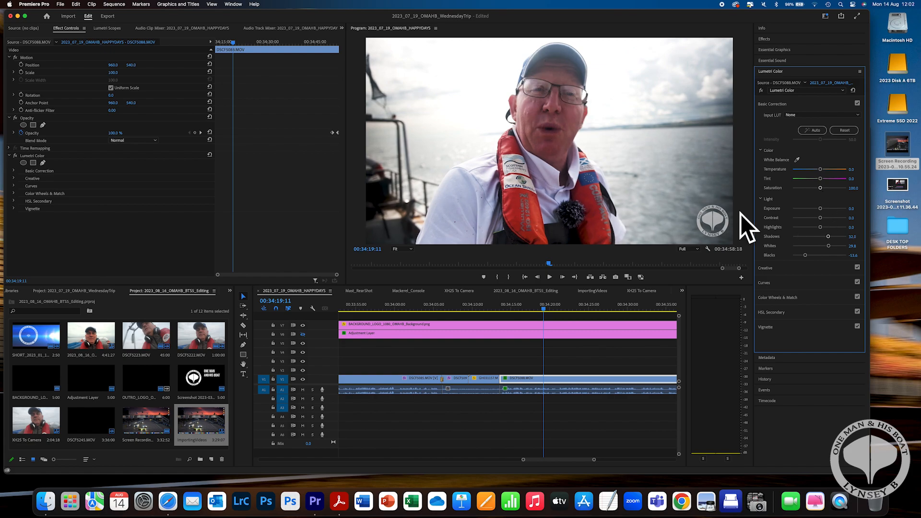
drag(830, 239, 827, 238)
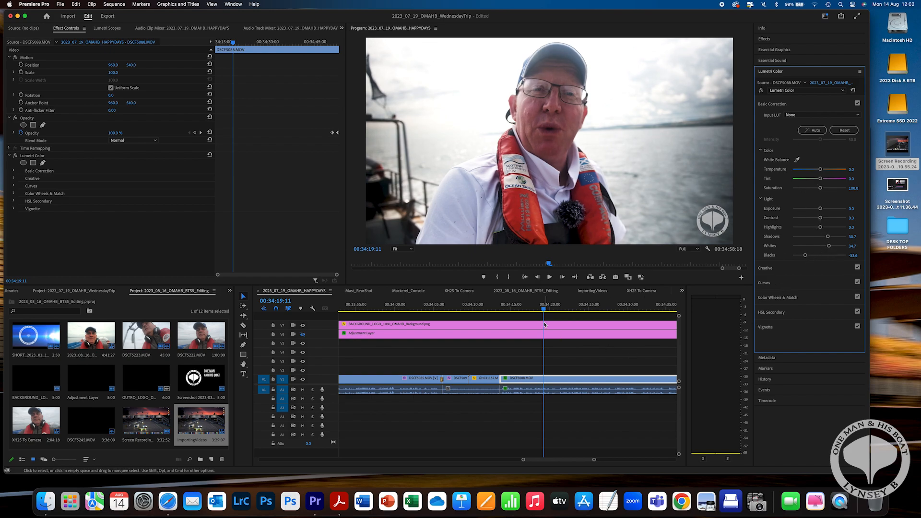
click(303, 334)
Step: Try the Adjustment Layer at 100% opacity to judge its Kodak Killer look, and set the opacity back to 40%
click(456, 336)
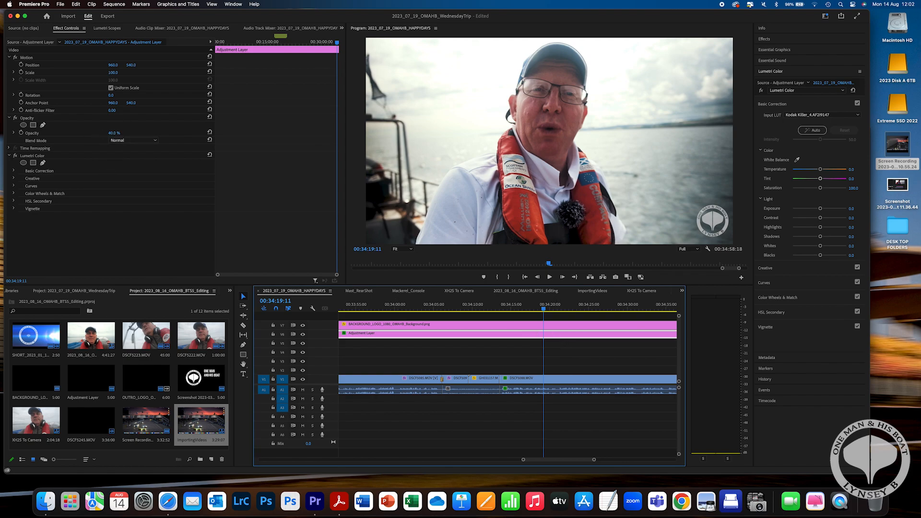
click(116, 132)
text(10)
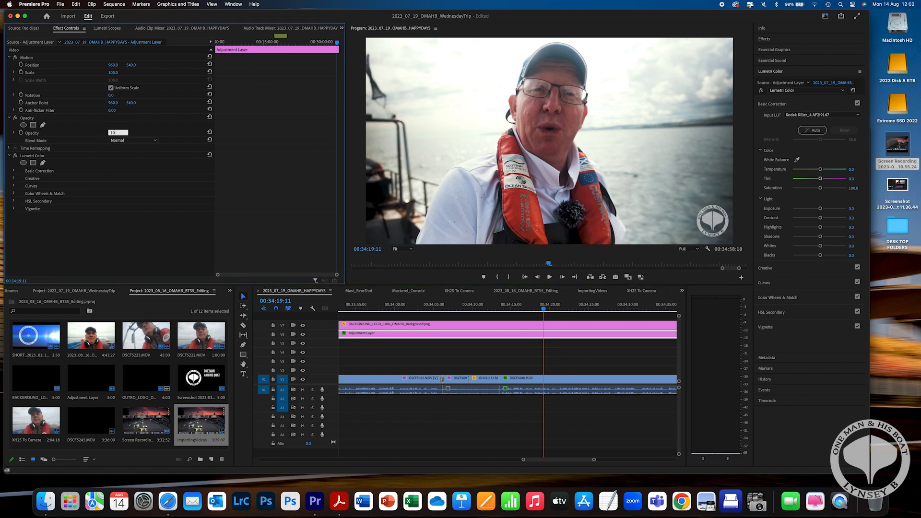
text(0)
key(Return)
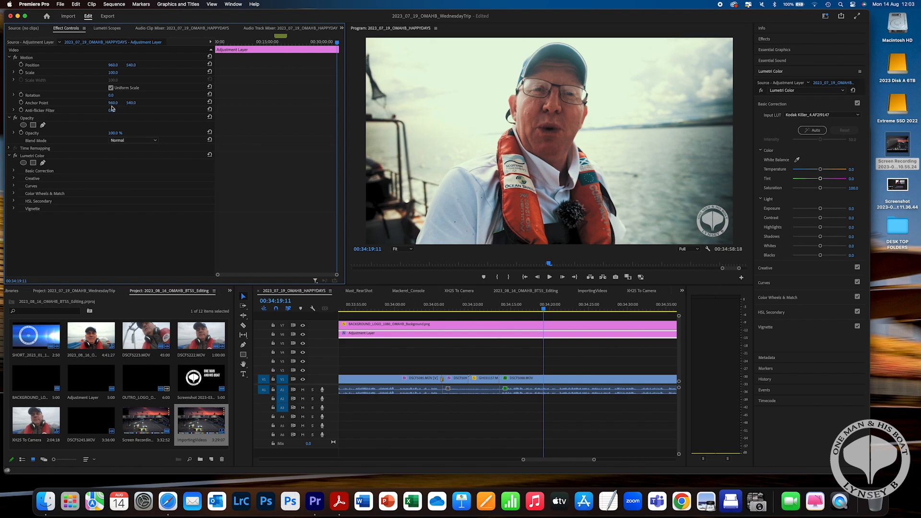
click(118, 133)
text(40)
key(Return)
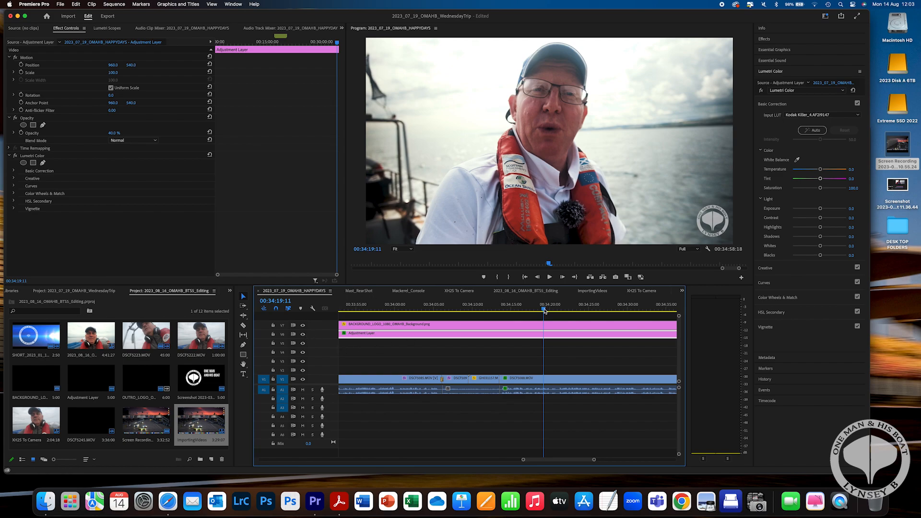
Step: Scrub the graded clip to 00:34:26:08 and open the export settings for the sequence
drag(545, 311, 599, 312)
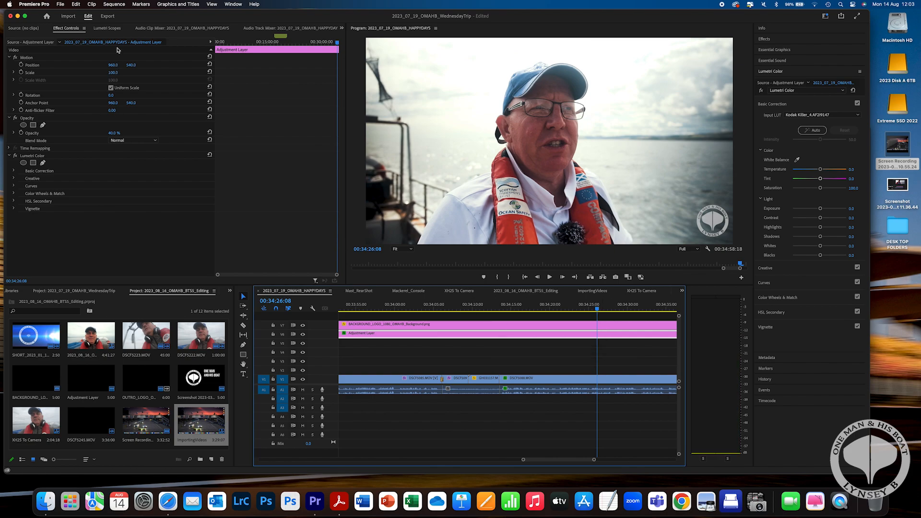
click(108, 17)
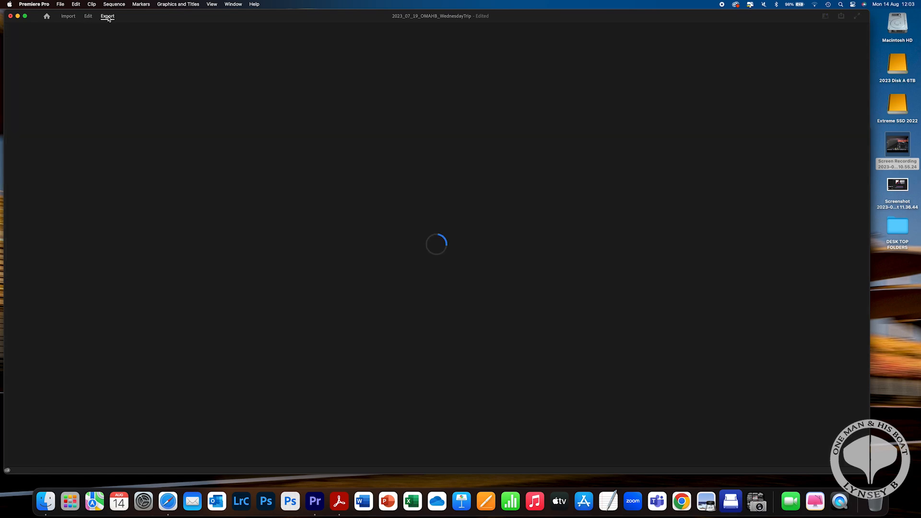